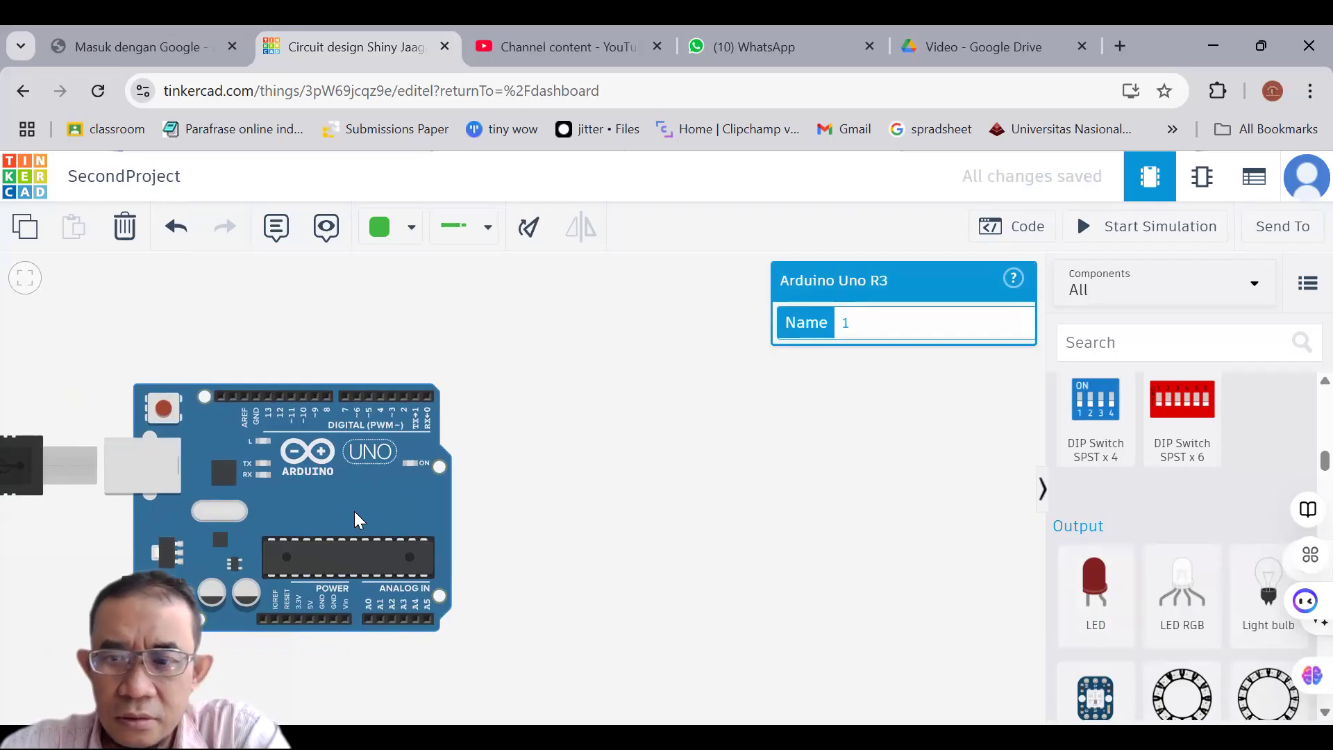
Add a Breadboard Mini from the full component library to the workplane, right of the Arduino Uno
{"action": "left_click", "coordinate": [793, 498]}
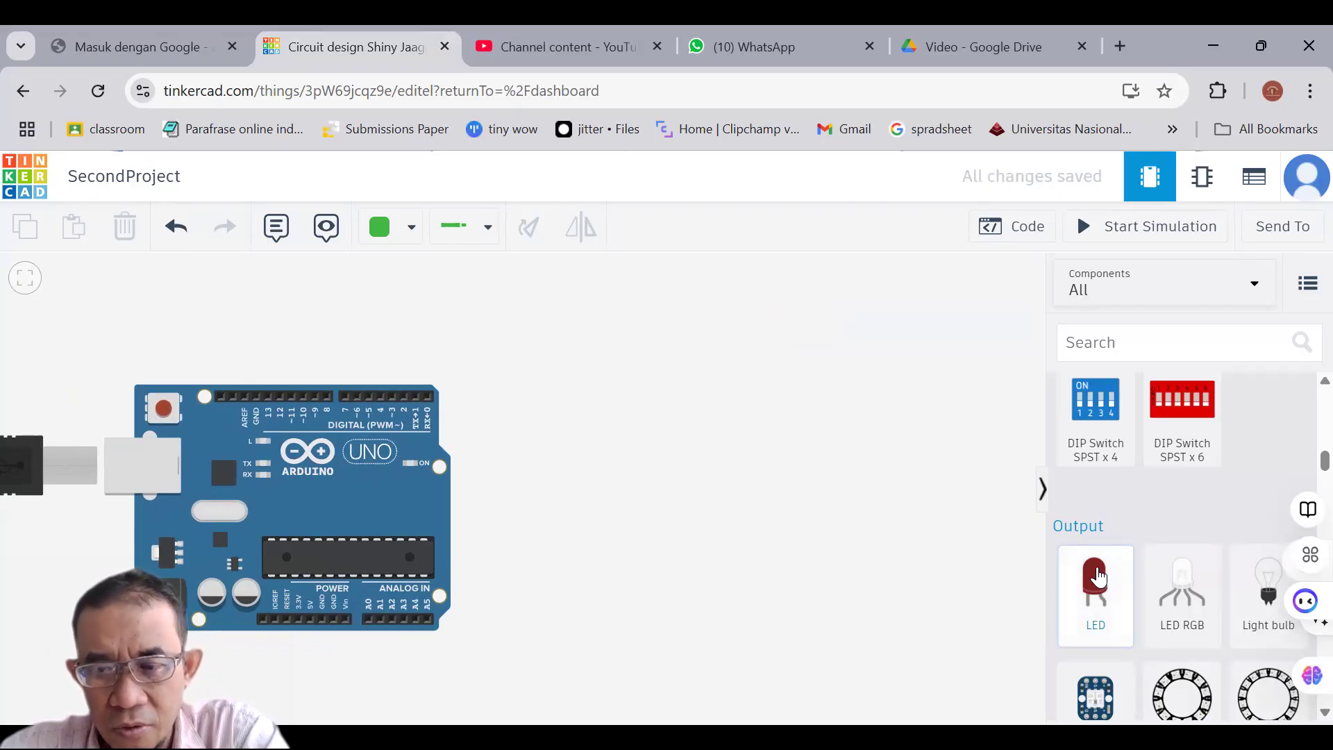
{"action": "scroll", "coordinate": [1097, 576], "scroll_direction": "down", "scroll_amount": 3}
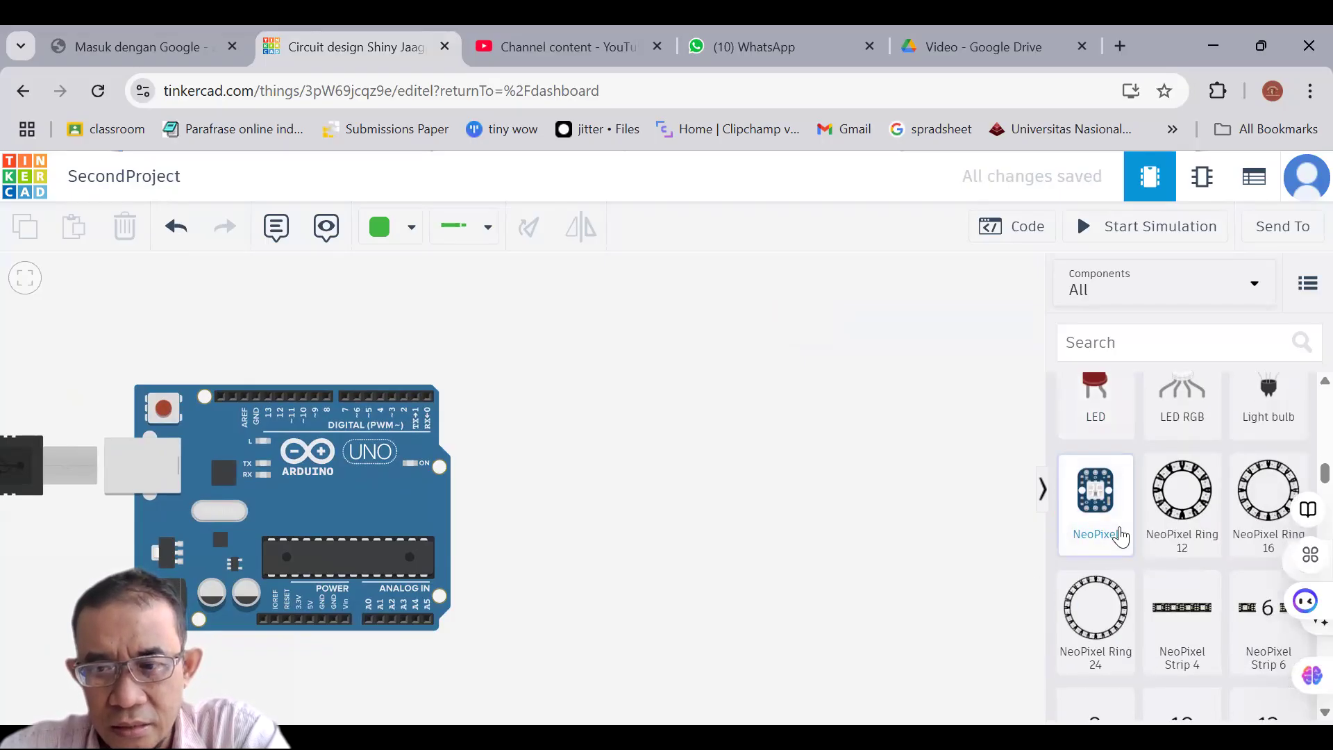
{"action": "scroll", "coordinate": [1120, 536], "scroll_direction": "down", "scroll_amount": 10}
{"action": "scroll", "coordinate": [1120, 536], "scroll_direction": "up", "scroll_amount": 8}
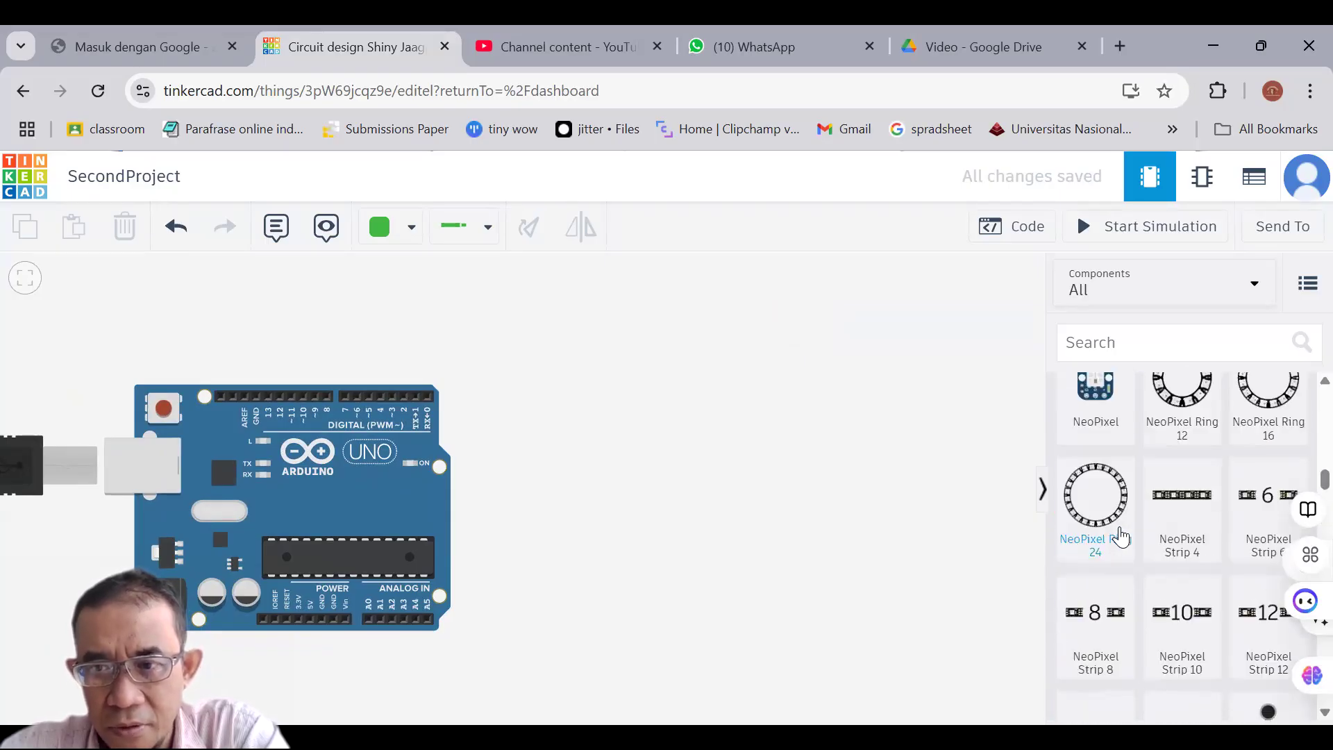
{"action": "left_click", "coordinate": [1189, 286]}
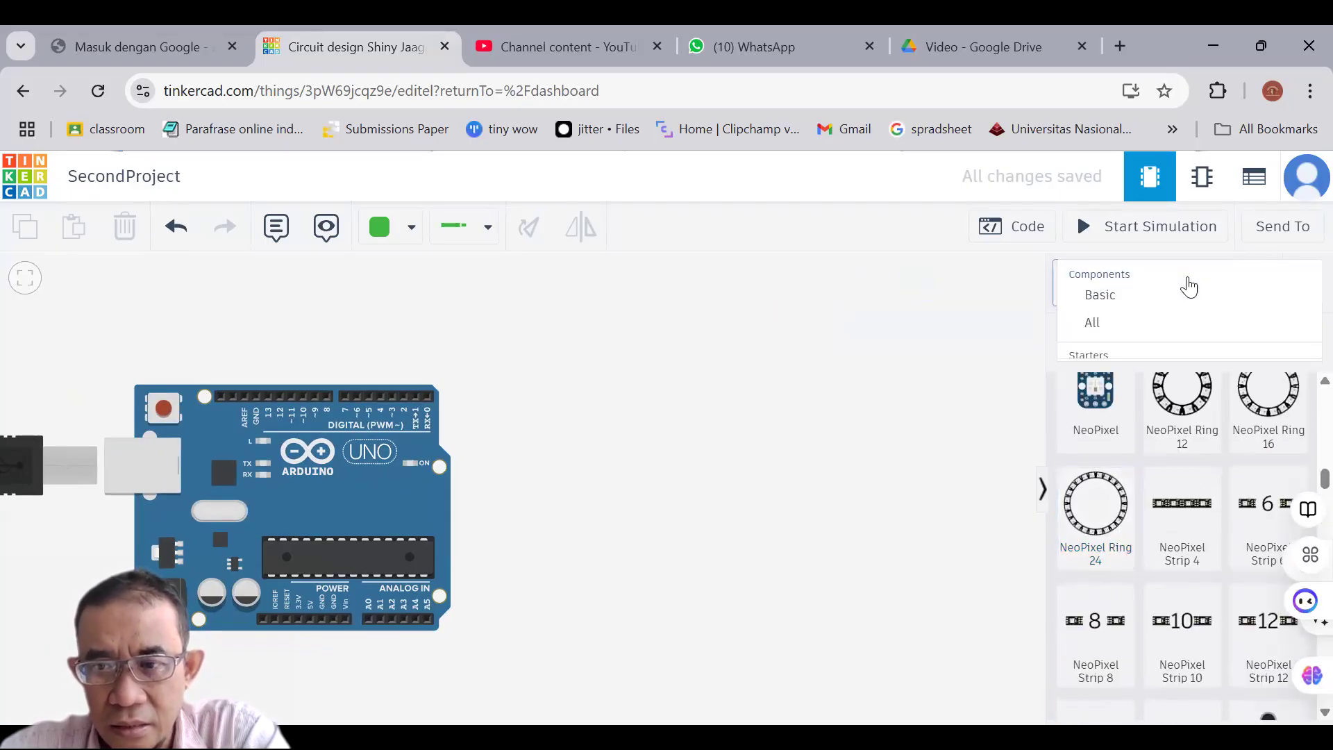
{"action": "left_click", "coordinate": [1155, 338]}
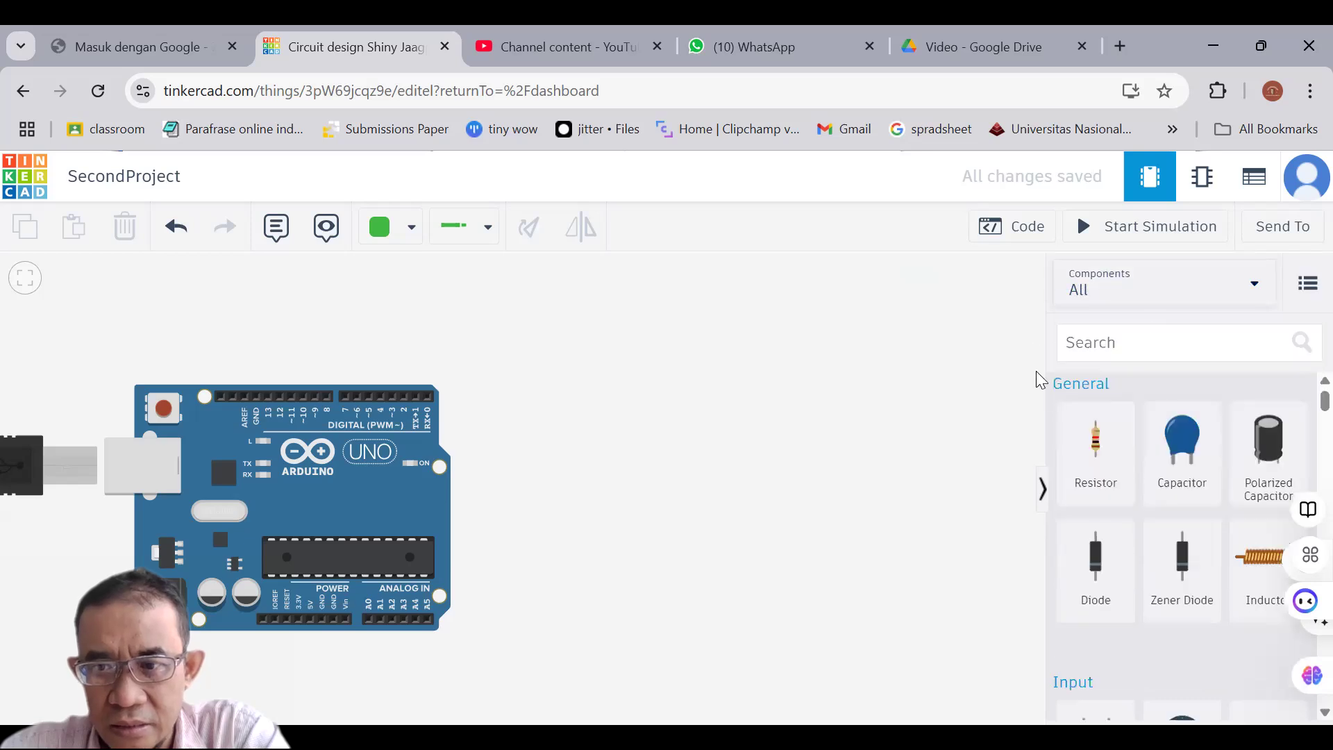
{"action": "scroll", "coordinate": [1132, 452], "scroll_direction": "down", "scroll_amount": 10}
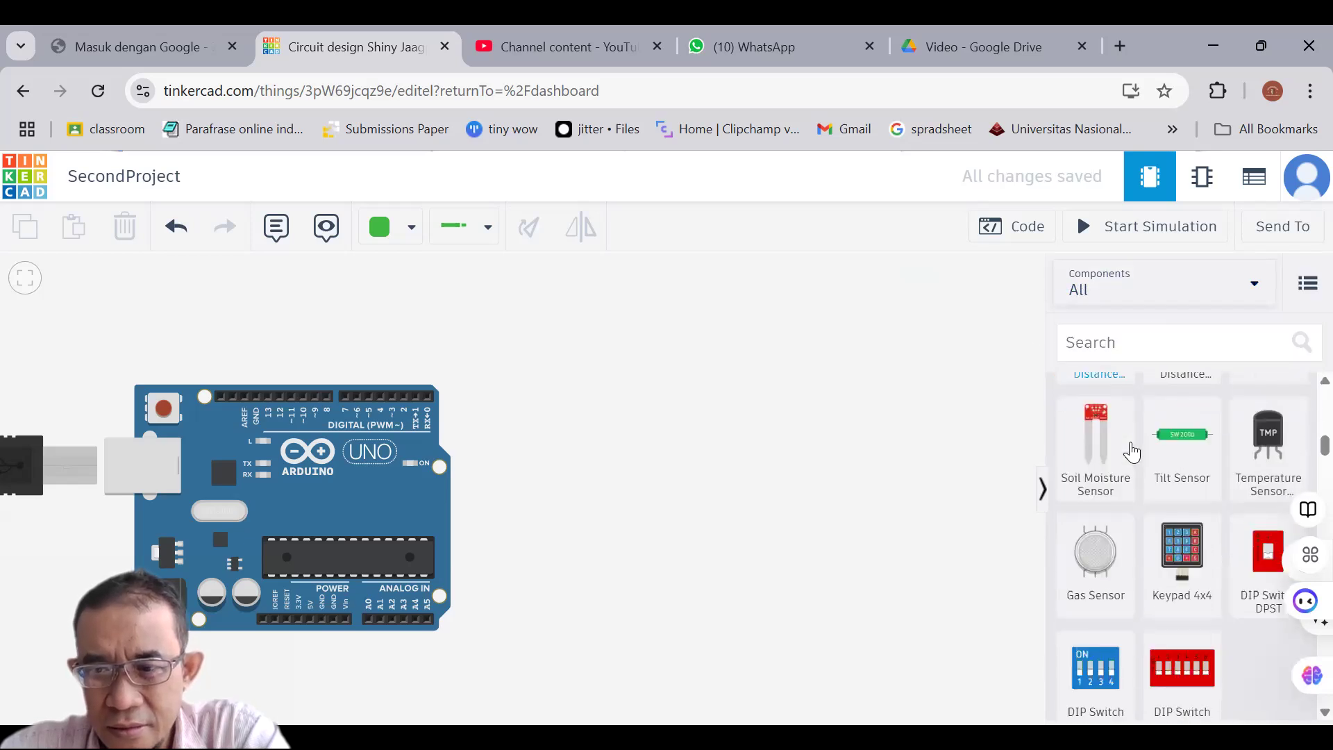
{"action": "scroll", "coordinate": [1133, 452], "scroll_direction": "down", "scroll_amount": 10}
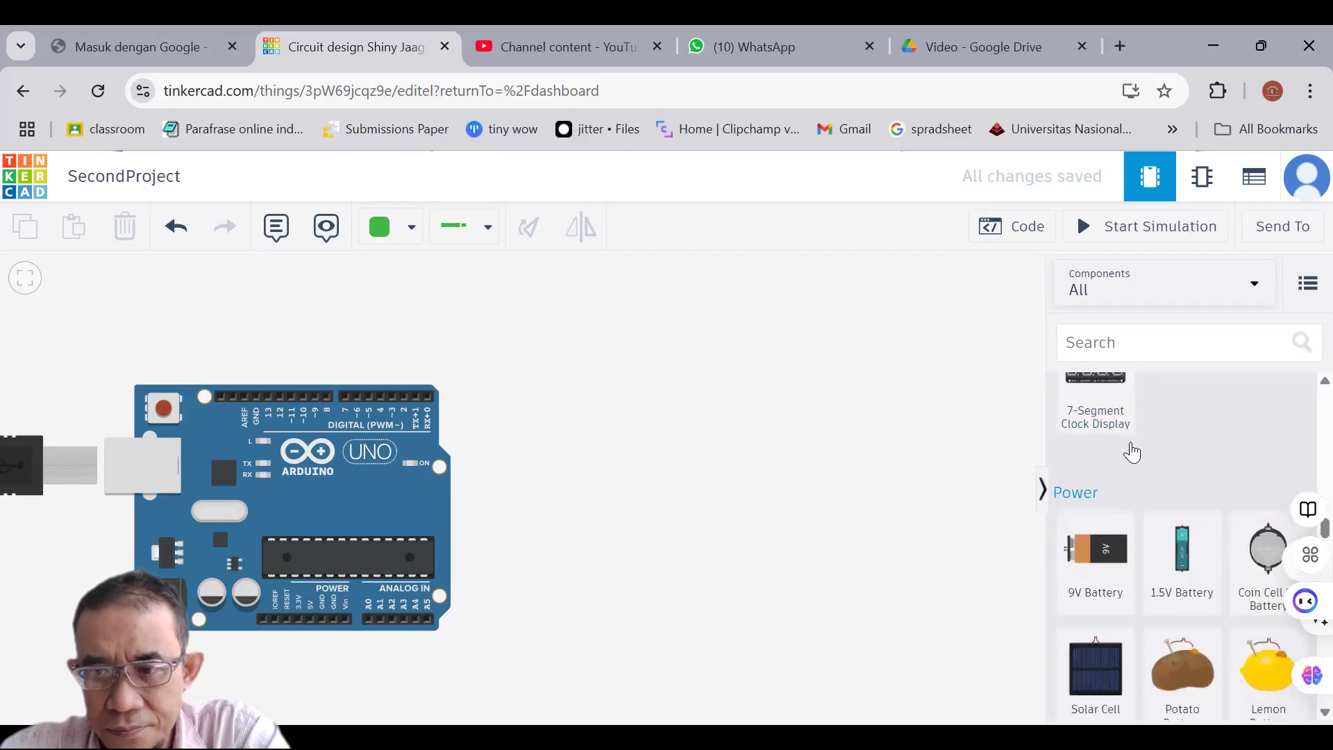
{"action": "scroll", "coordinate": [1134, 451], "scroll_direction": "up", "scroll_amount": 2}
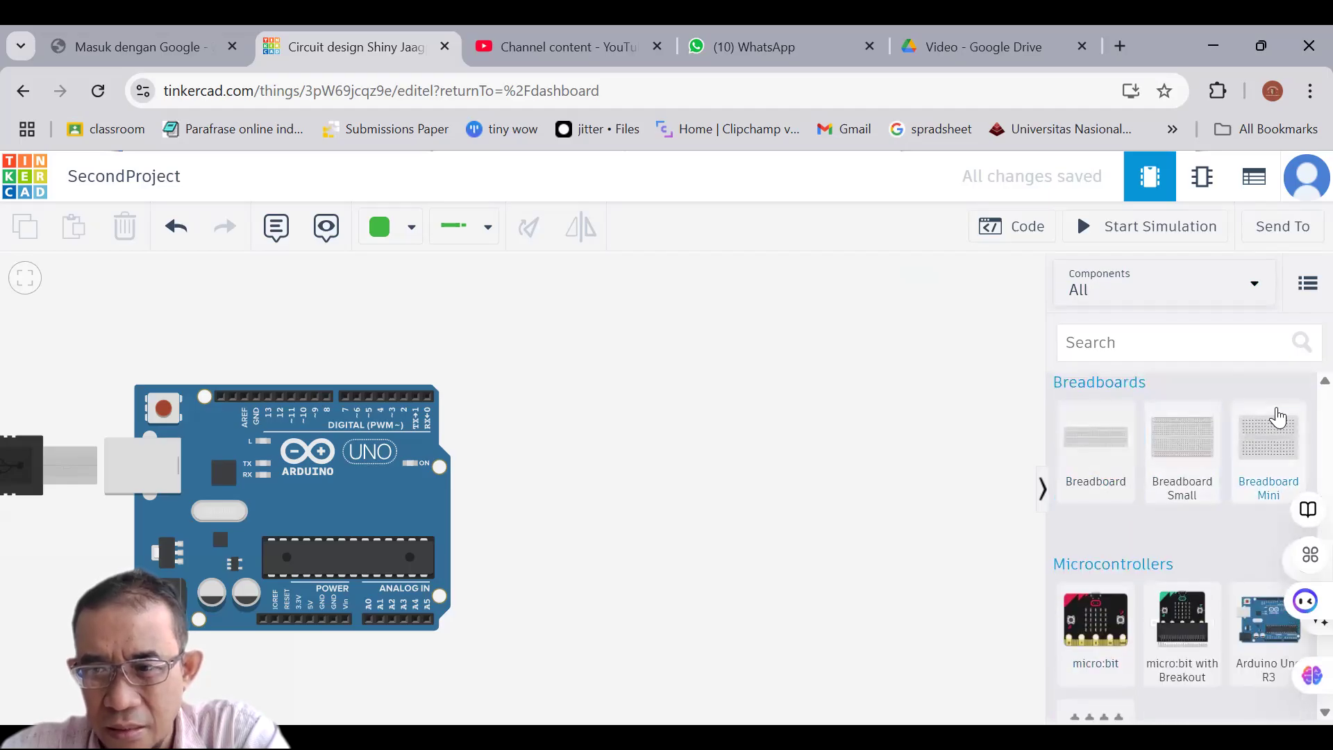
{"action": "left_click_drag", "start_coordinate": [1282, 452], "coordinate": [721, 472]}
{"action": "left_click", "coordinate": [923, 455]}
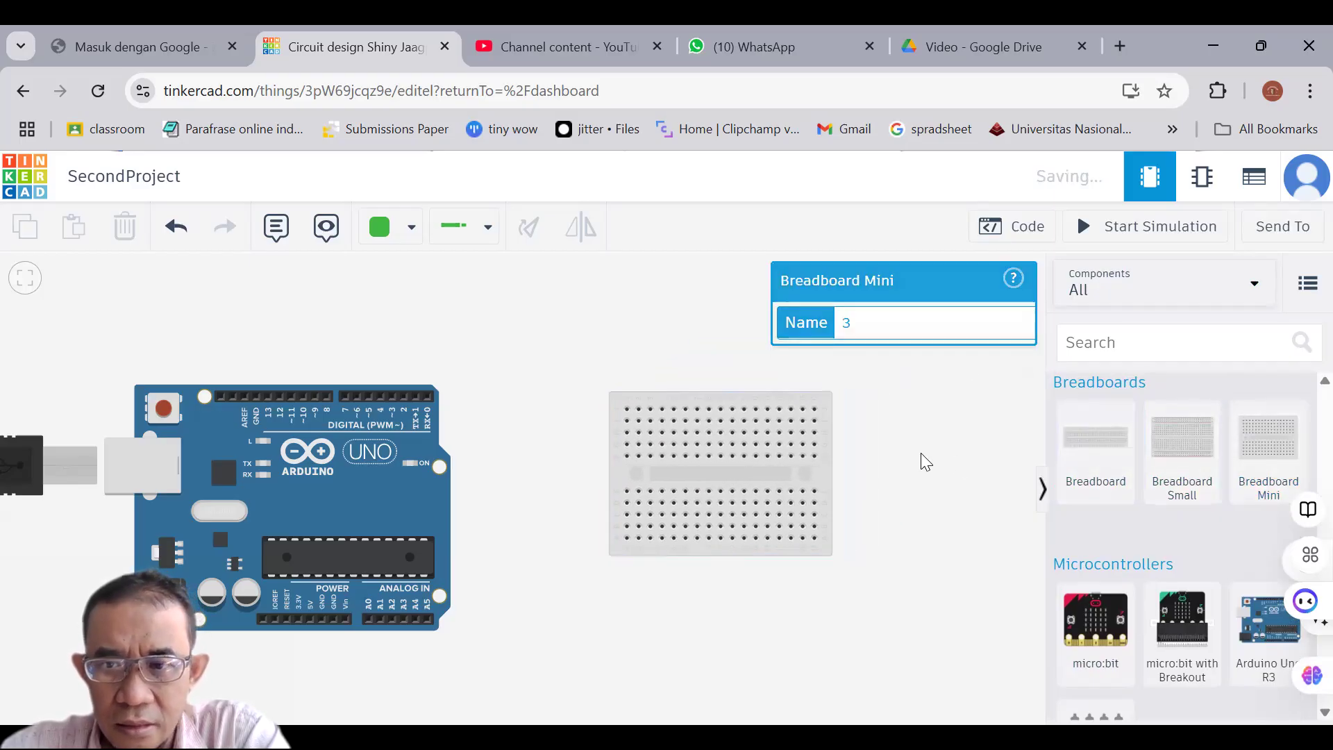
Add a resistor to the workplane, above and right of the mini breadboard
{"action": "scroll", "coordinate": [1060, 459], "scroll_direction": "down", "scroll_amount": 8}
{"action": "scroll", "coordinate": [1084, 458], "scroll_direction": "up", "scroll_amount": 10}
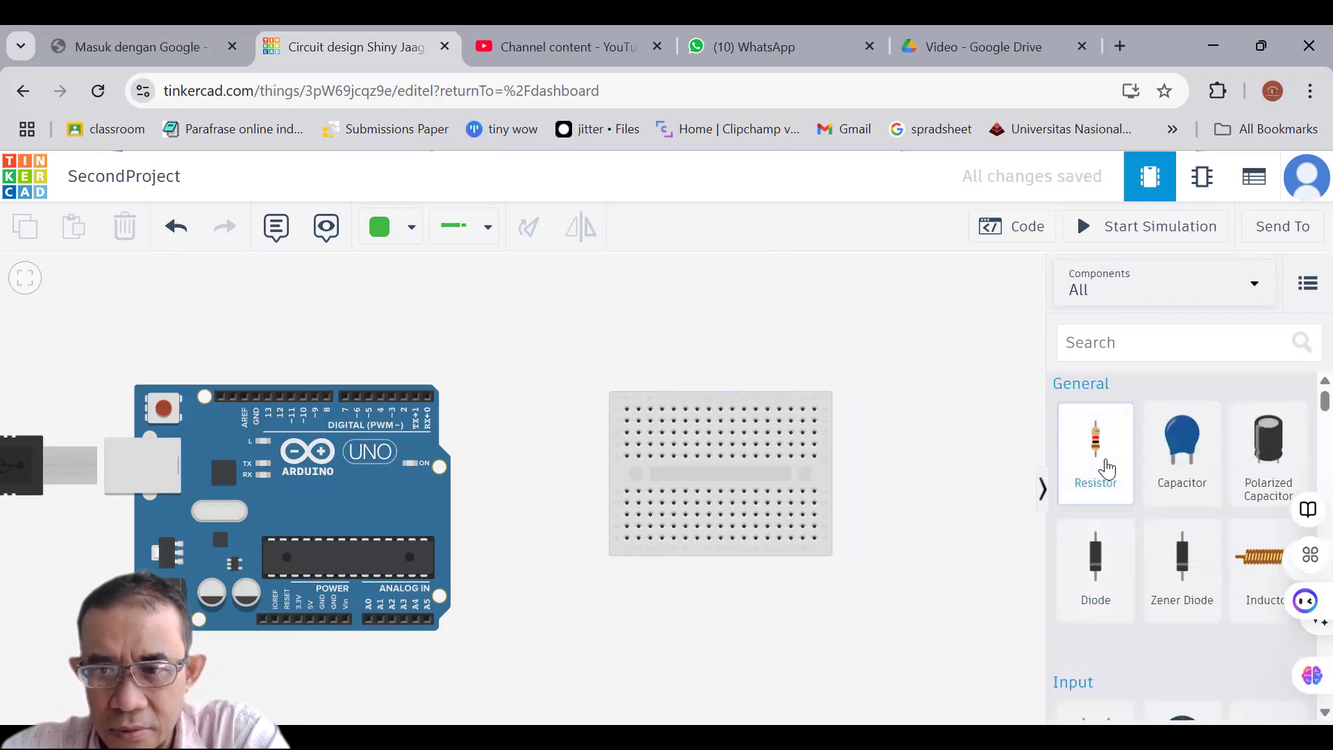
{"action": "left_click", "coordinate": [1107, 469]}
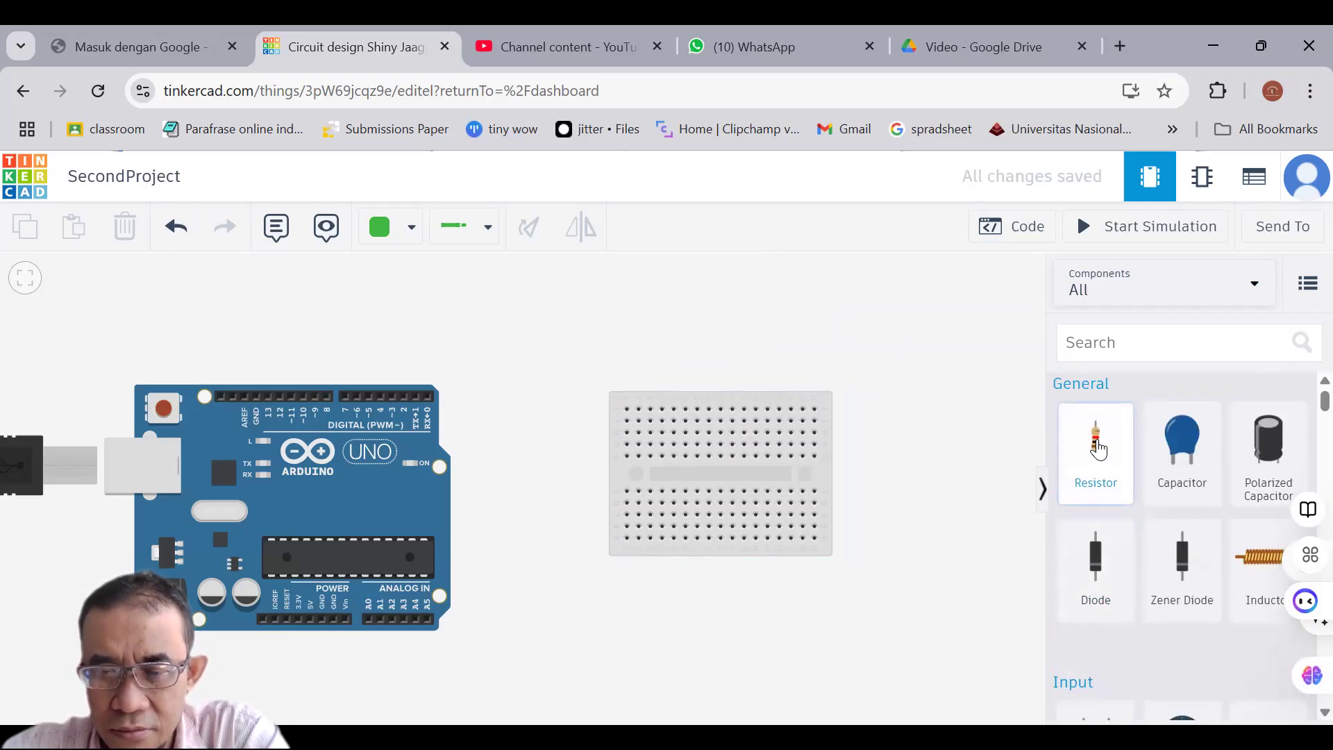
{"action": "left_click", "coordinate": [884, 379]}
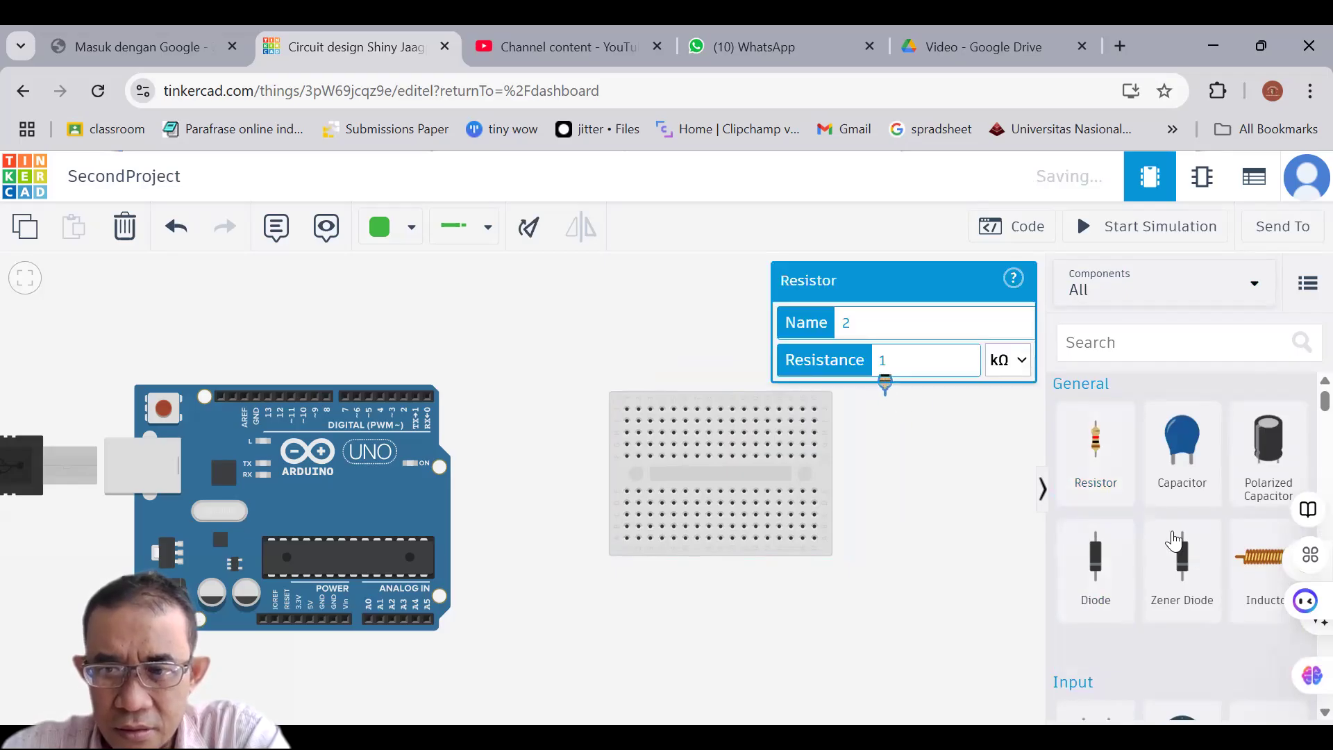
Add a pushbutton to the workplane, just below the resistor and right of the breadboard
{"action": "scroll", "coordinate": [1178, 513], "scroll_direction": "down", "scroll_amount": 7}
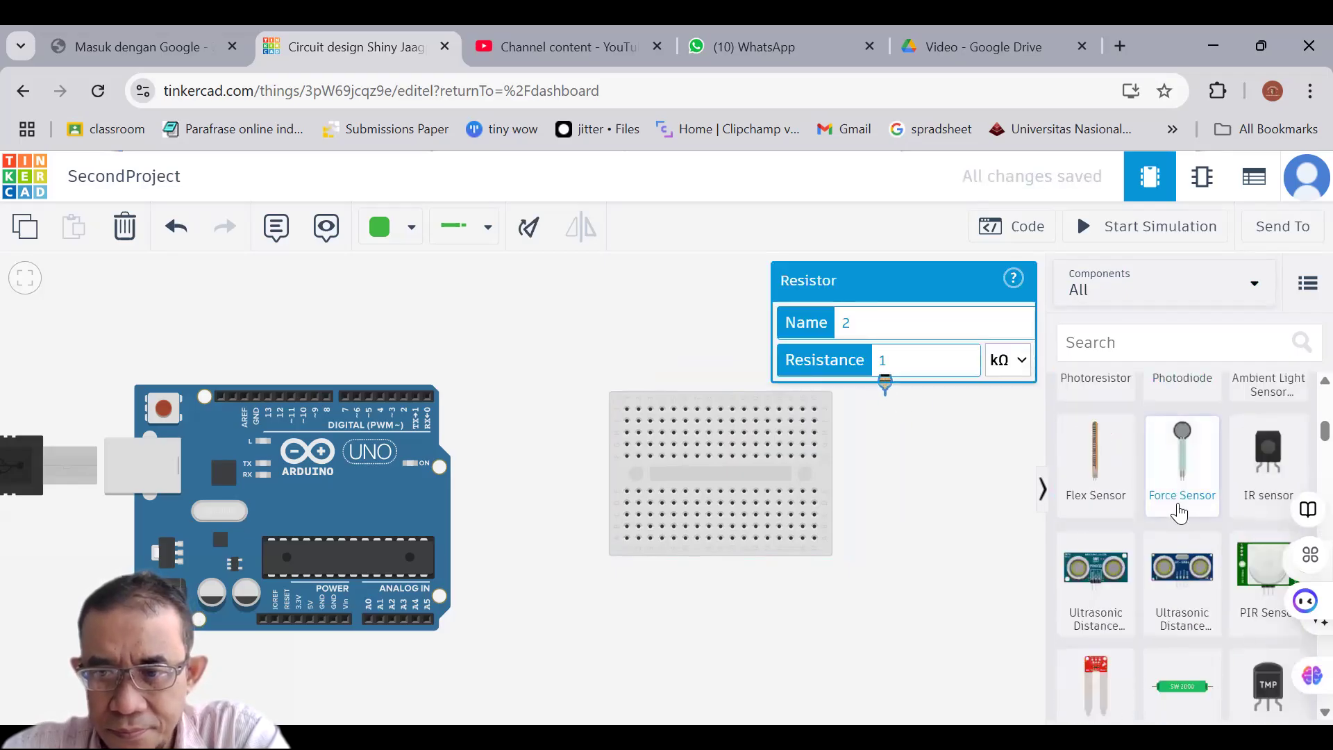
{"action": "scroll", "coordinate": [1179, 512], "scroll_direction": "up", "scroll_amount": 6}
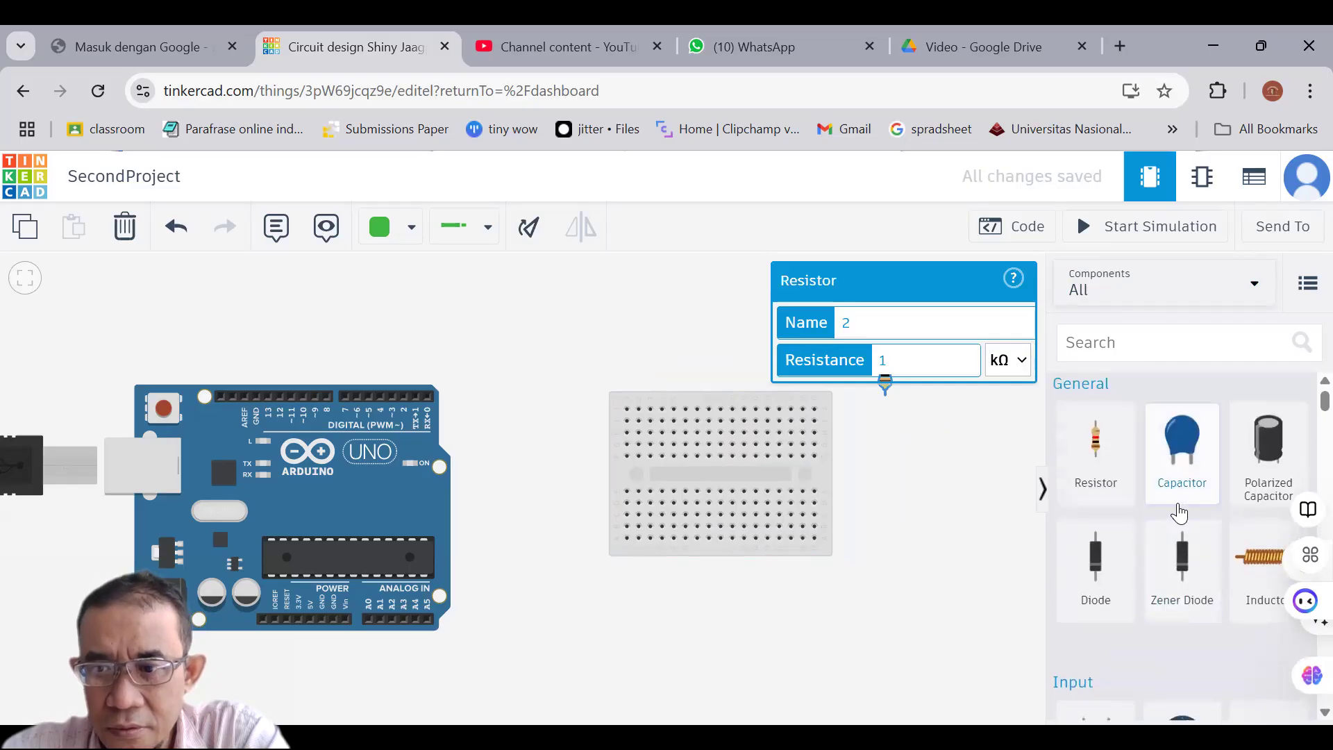
{"action": "scroll", "coordinate": [1179, 513], "scroll_direction": "down", "scroll_amount": 2}
{"action": "scroll", "coordinate": [1178, 513], "scroll_direction": "down", "scroll_amount": 4}
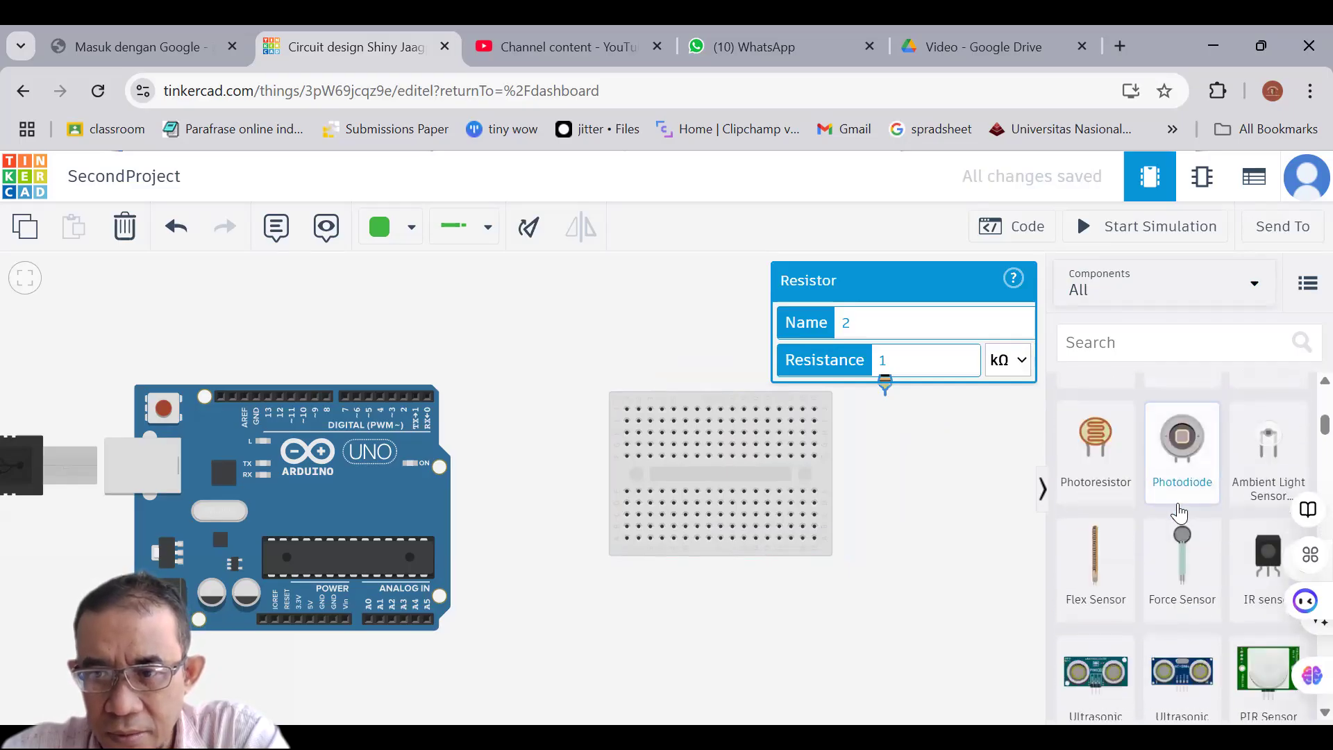
{"action": "scroll", "coordinate": [1179, 513], "scroll_direction": "up", "scroll_amount": 5}
{"action": "scroll", "coordinate": [1179, 514], "scroll_direction": "down", "scroll_amount": 3}
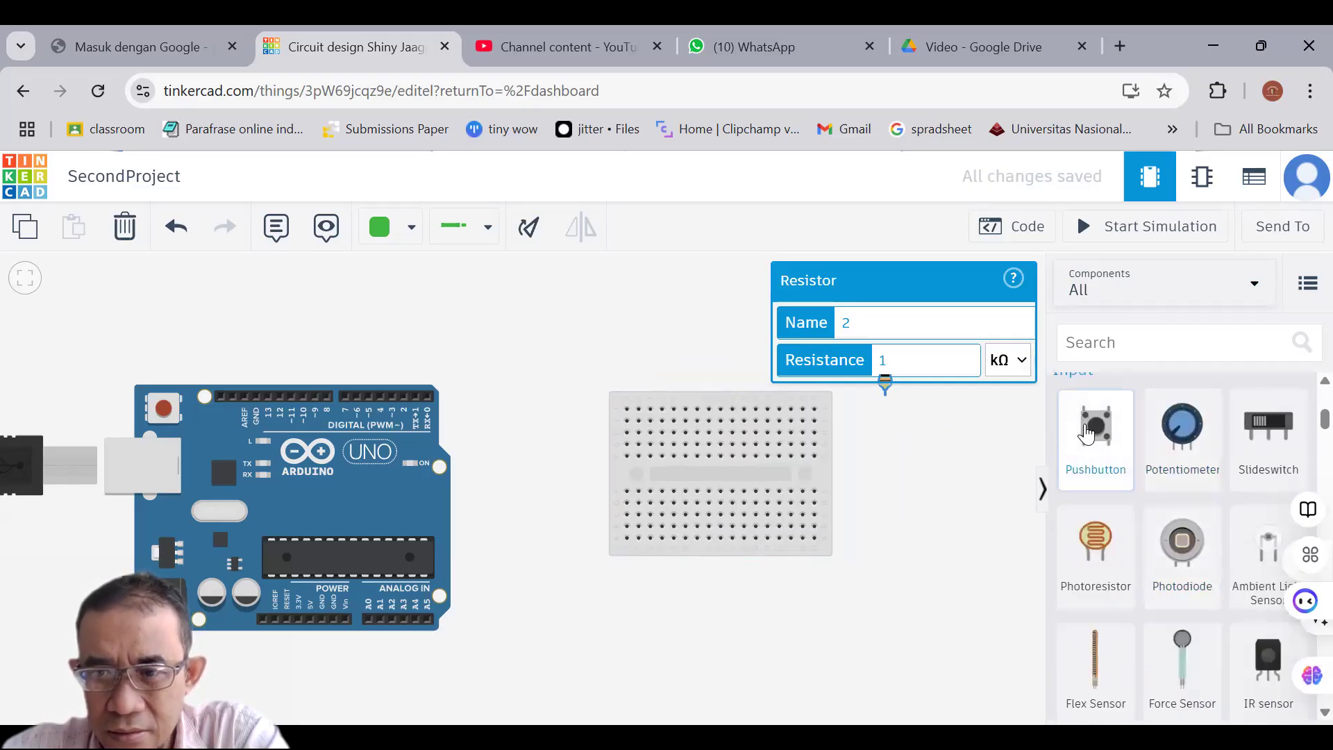
{"action": "left_click_drag", "start_coordinate": [1096, 430], "coordinate": [897, 432]}
Add an LED below the pushbutton and set its color to Blue
{"action": "scroll", "coordinate": [1164, 503], "scroll_direction": "down", "scroll_amount": 8}
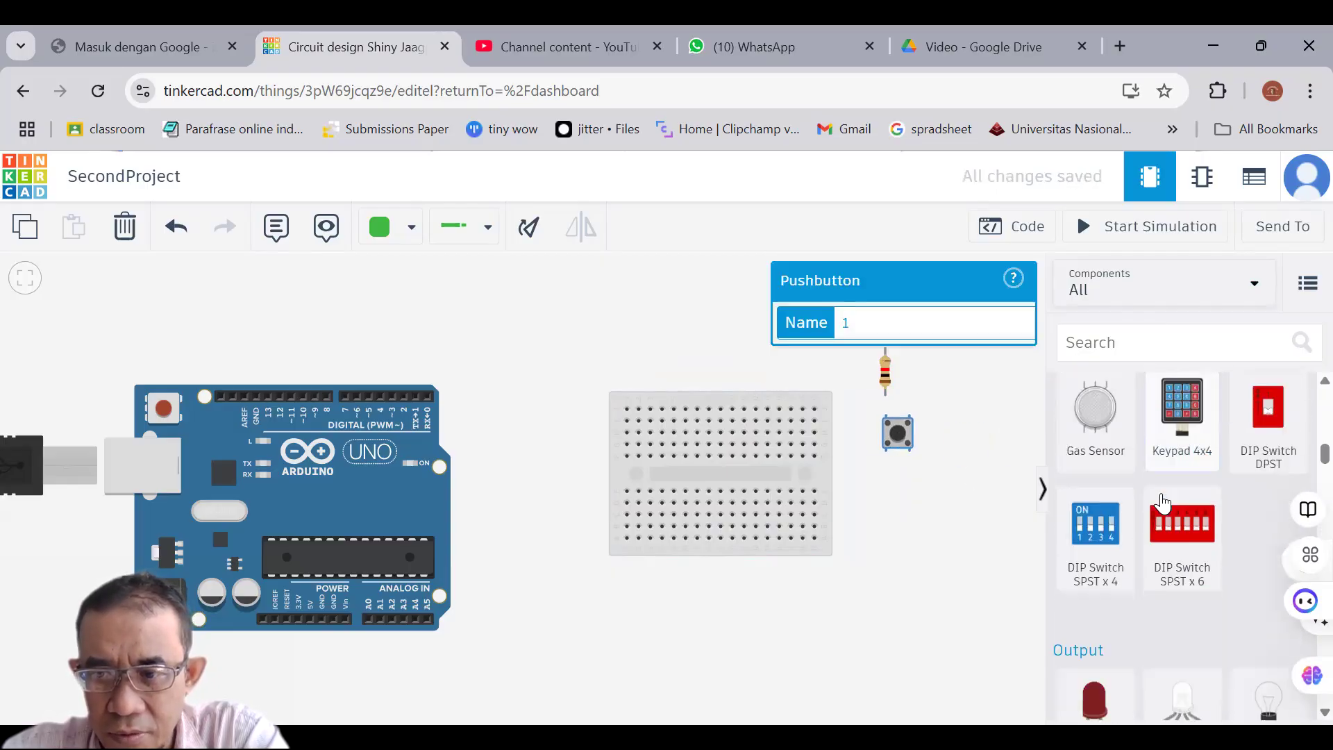
{"action": "left_click_drag", "start_coordinate": [1094, 483], "coordinate": [902, 511]}
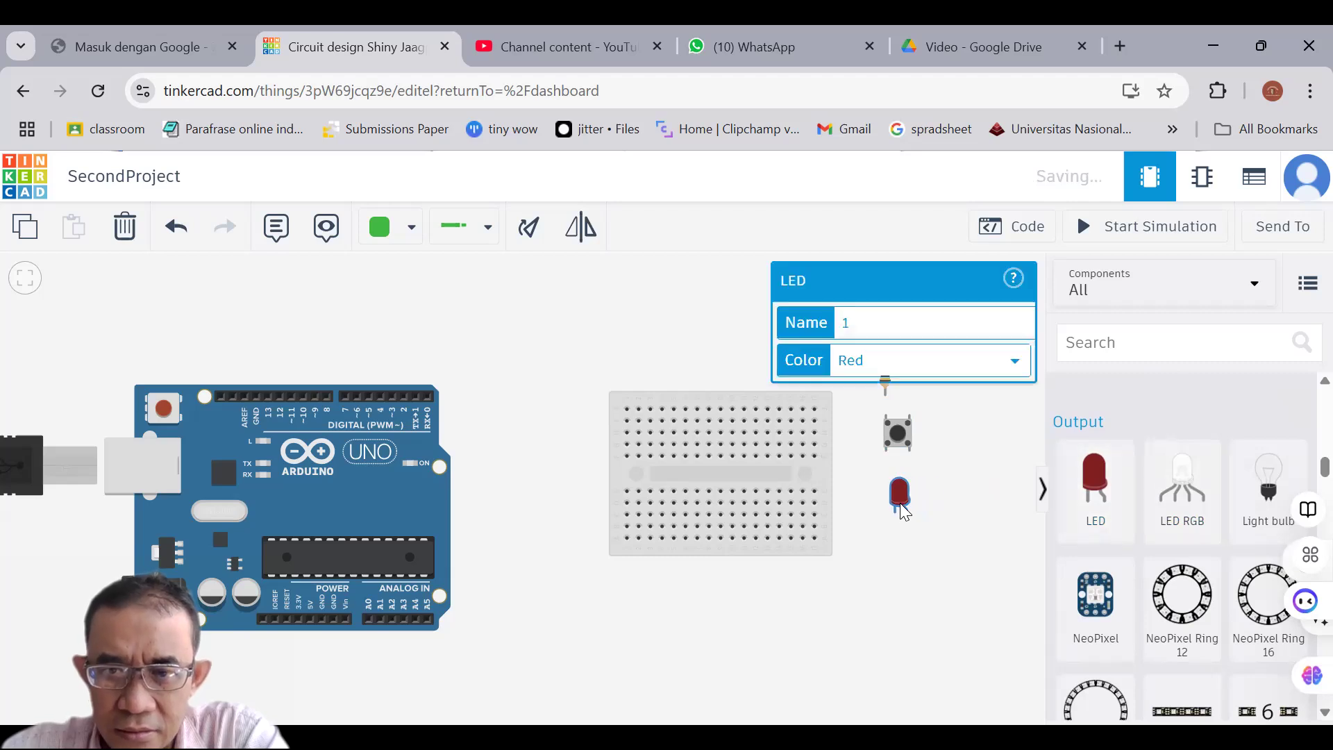
{"action": "left_click", "coordinate": [1011, 366]}
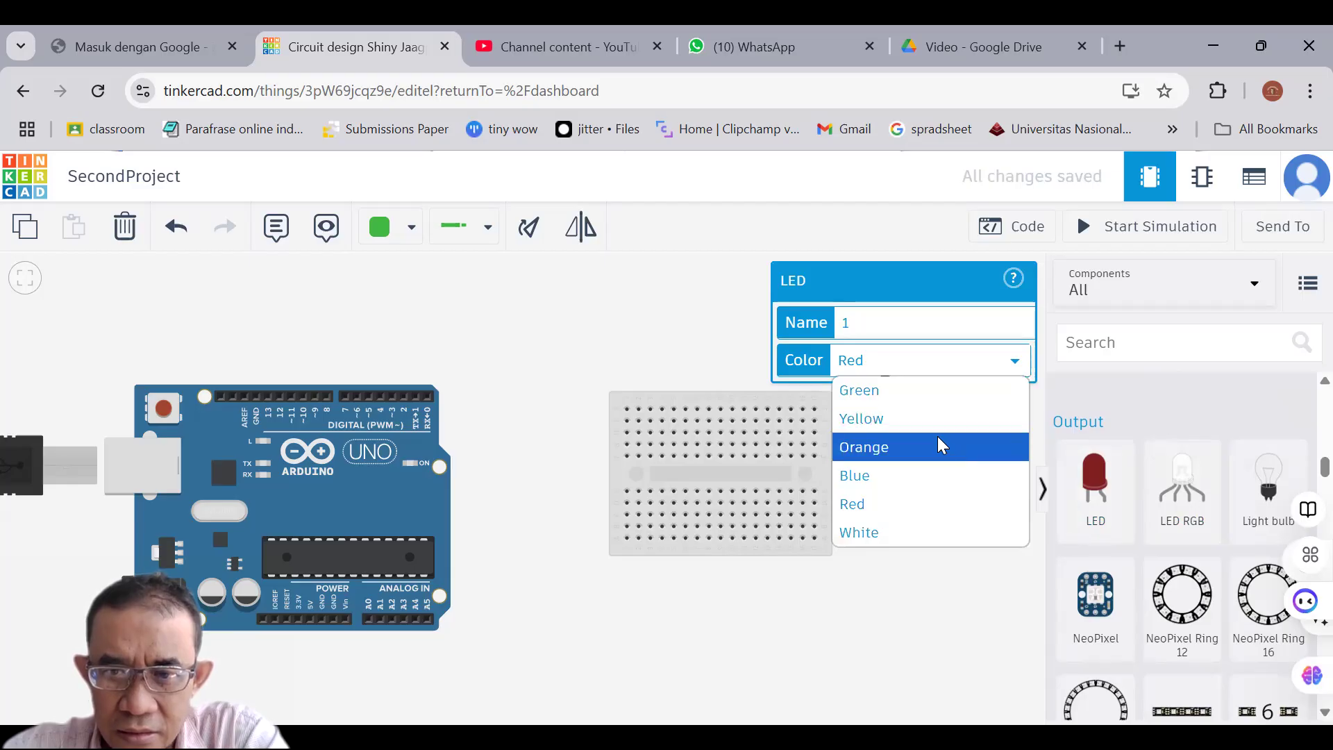
{"action": "left_click", "coordinate": [921, 475]}
{"action": "left_click", "coordinate": [926, 541]}
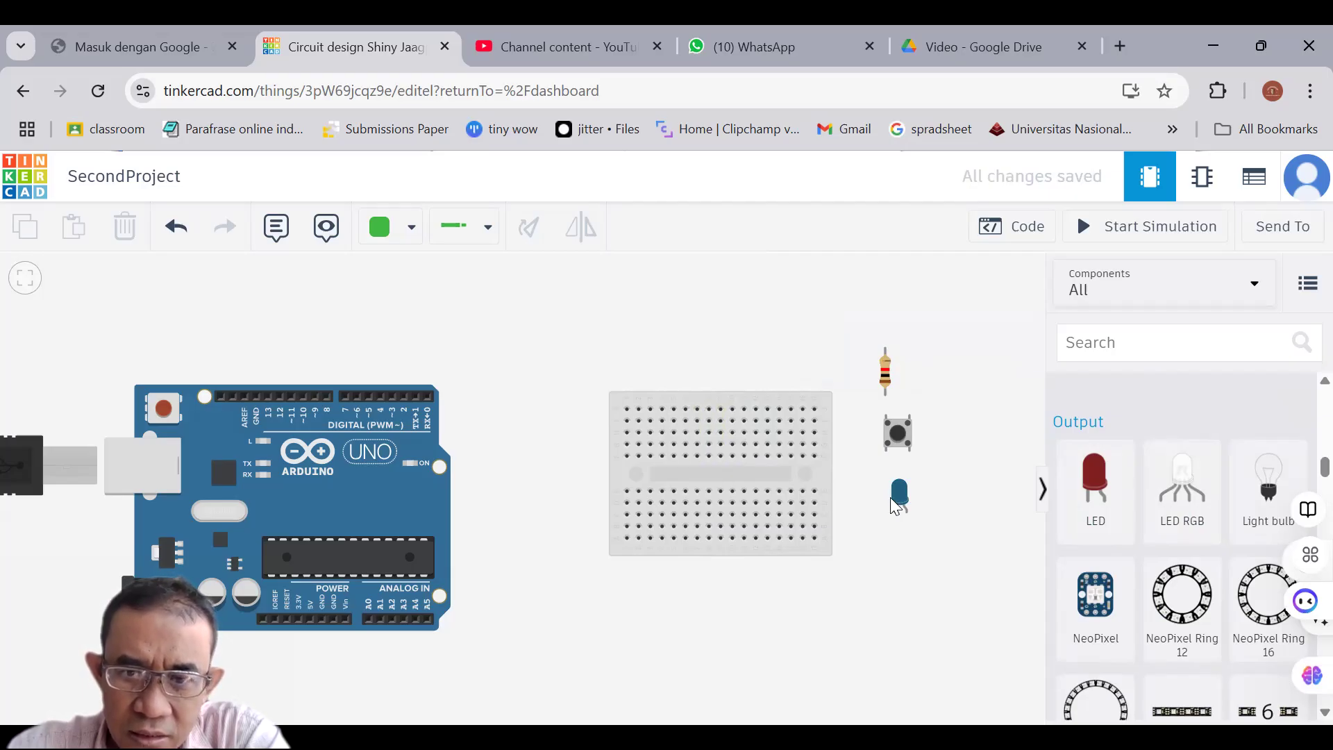
Move the blue LED to the breadboard's top-left holes and the pushbutton to the upper half, right of centre
{"action": "left_click_drag", "start_coordinate": [900, 497], "coordinate": [744, 430]}
{"action": "left_click_drag", "start_coordinate": [651, 403], "coordinate": [647, 390]}
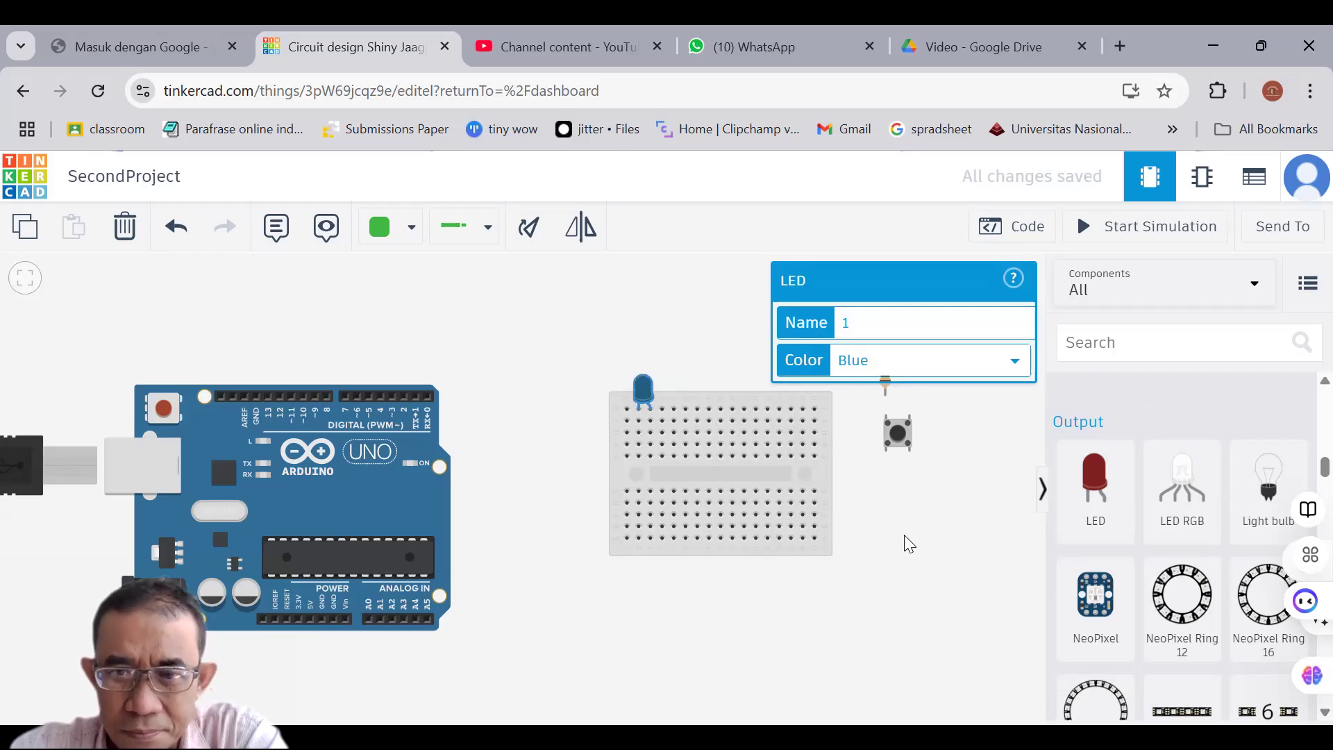
{"action": "left_click", "coordinate": [897, 437]}
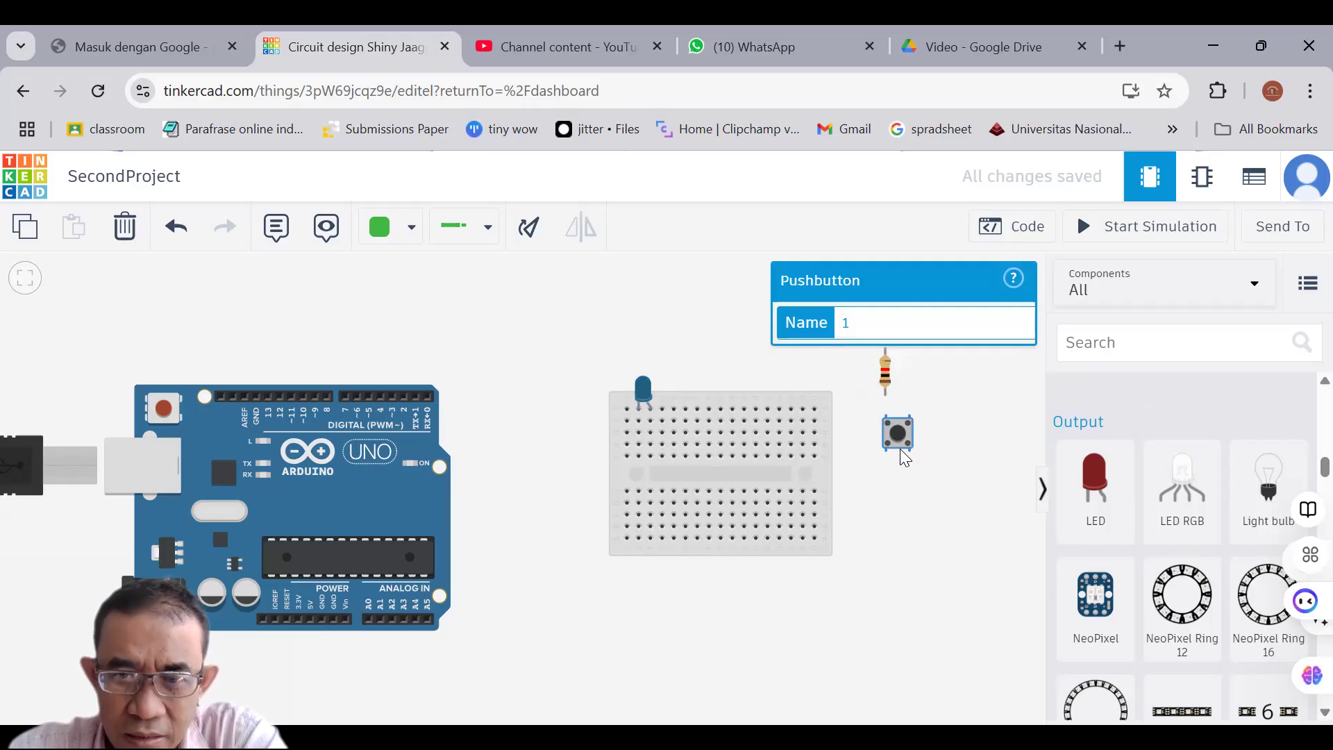
{"action": "left_click_drag", "start_coordinate": [896, 434], "coordinate": [741, 442]}
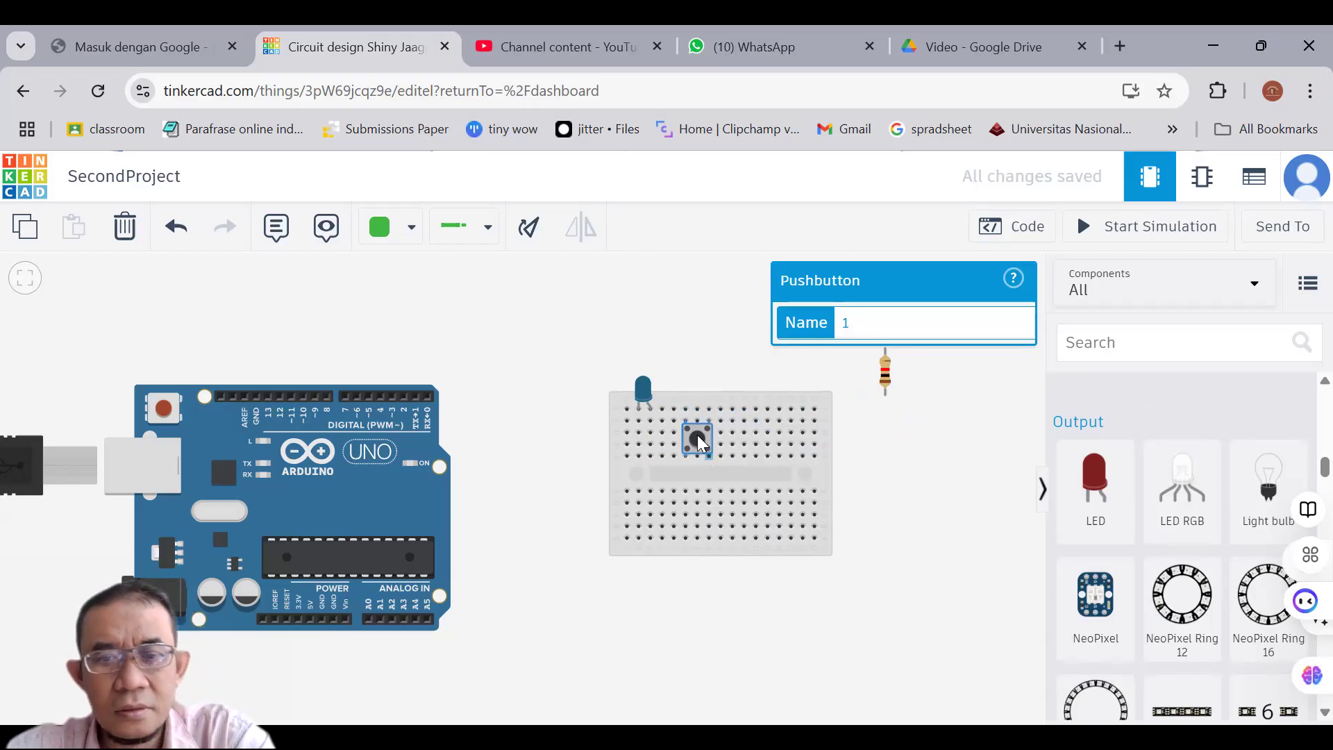
{"action": "left_click_drag", "start_coordinate": [697, 437], "coordinate": [734, 439]}
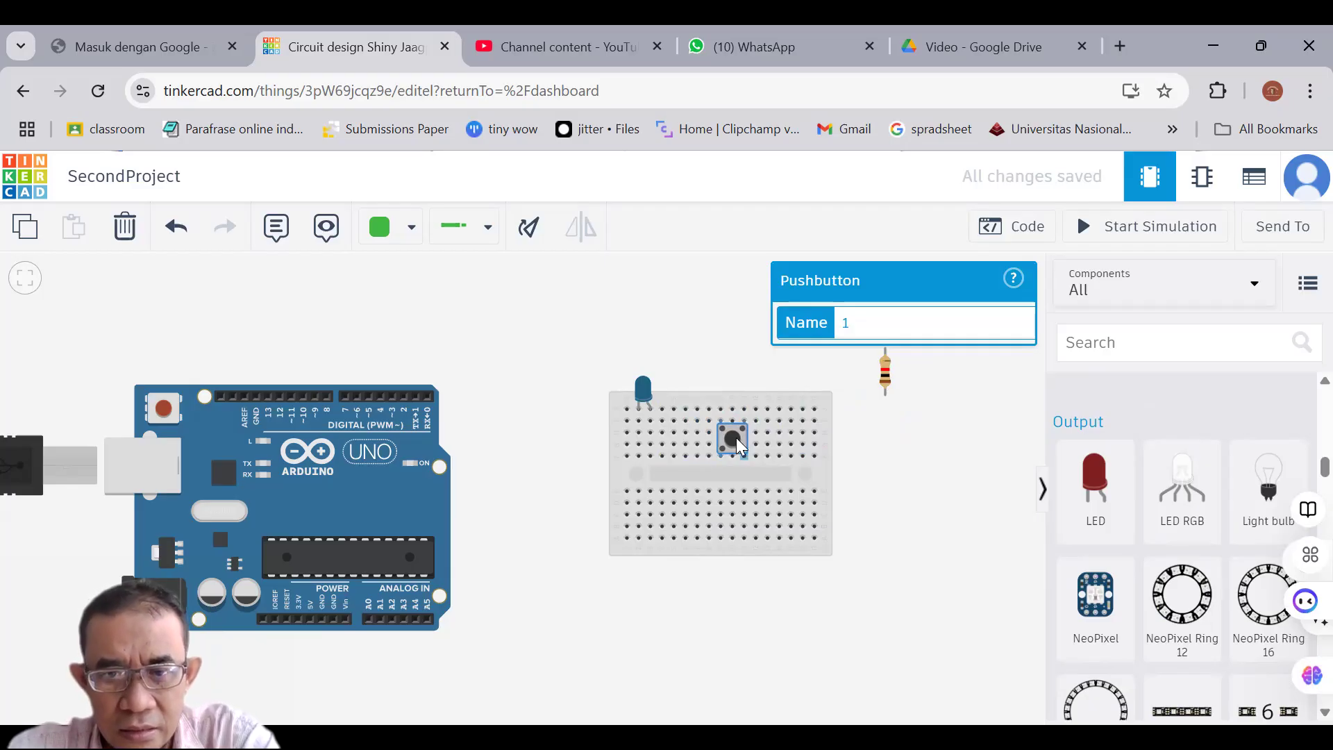
{"action": "left_click", "coordinate": [923, 461]}
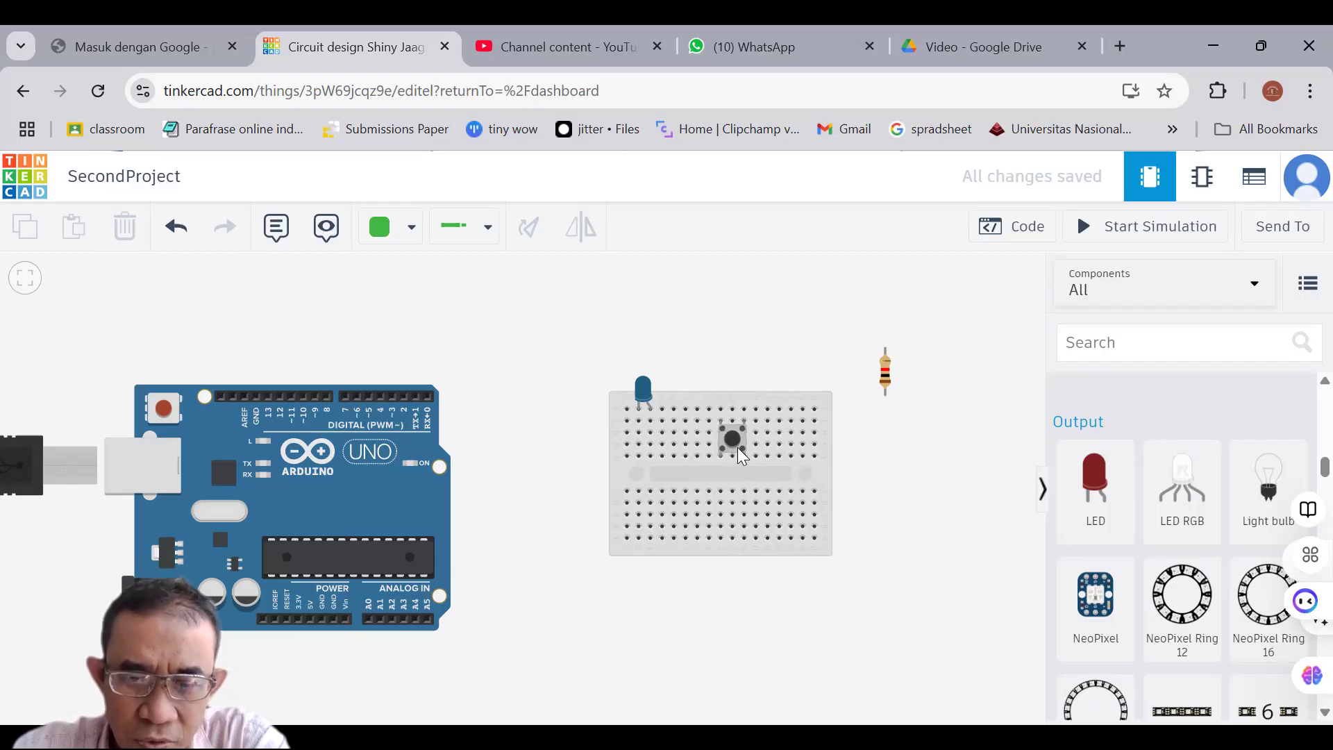
Rotate the resistor to horizontal and place it on the breadboard's upper half between the LED and the pushbutton
{"action": "left_click", "coordinate": [886, 370]}
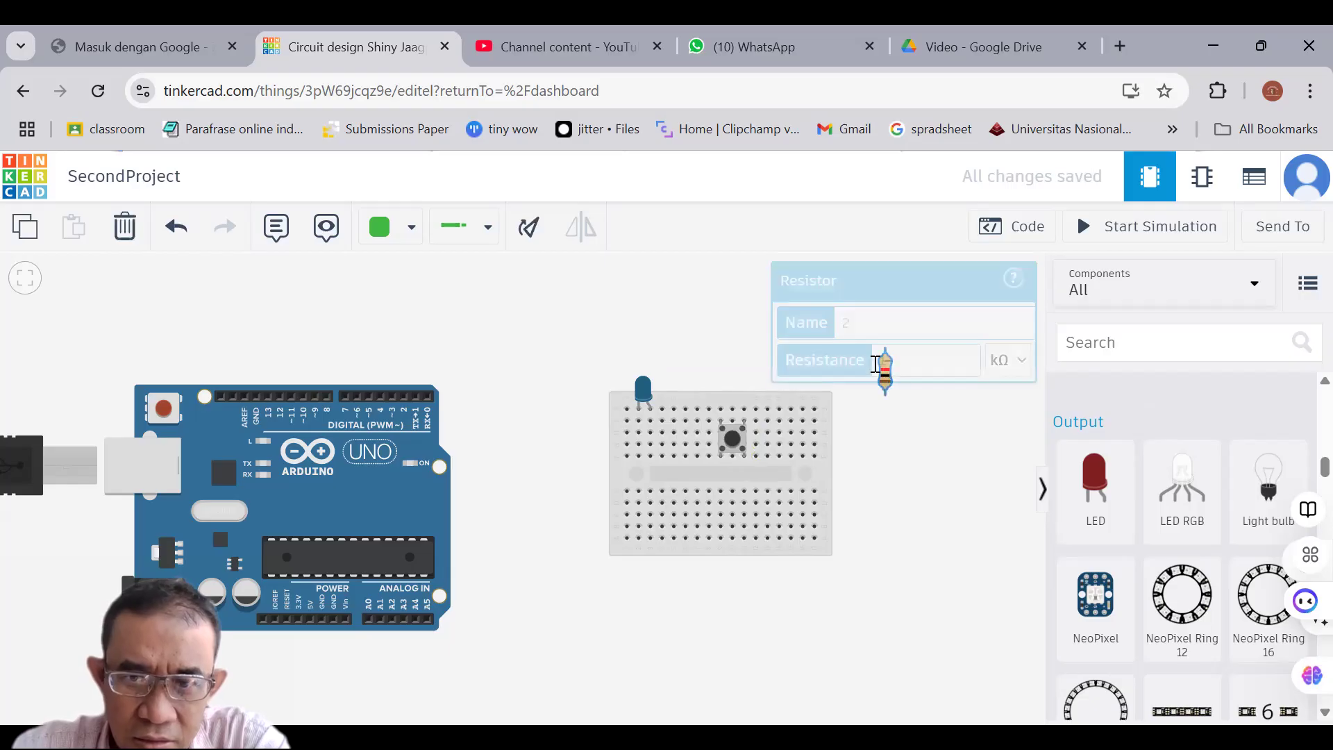
{"action": "left_click", "coordinate": [861, 451]}
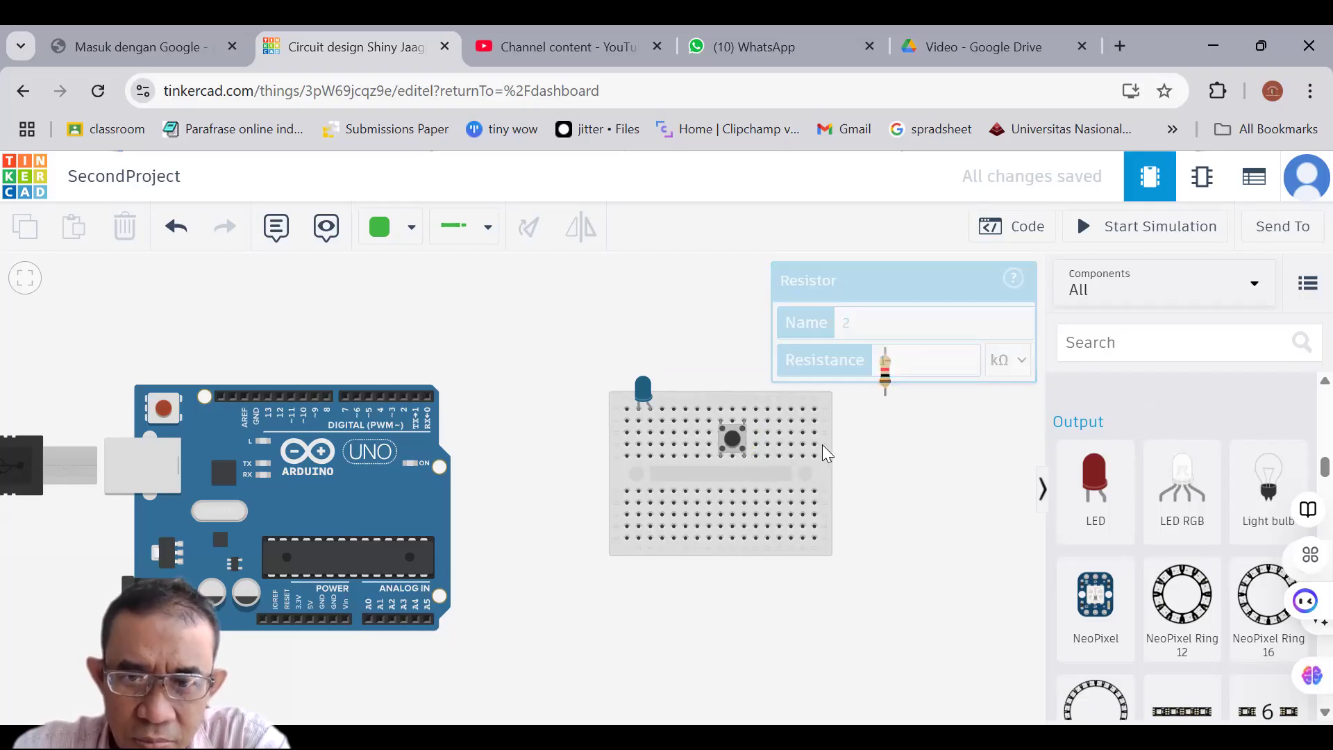
{"action": "left_click", "coordinate": [886, 368]}
{"action": "left_click", "coordinate": [530, 227]}
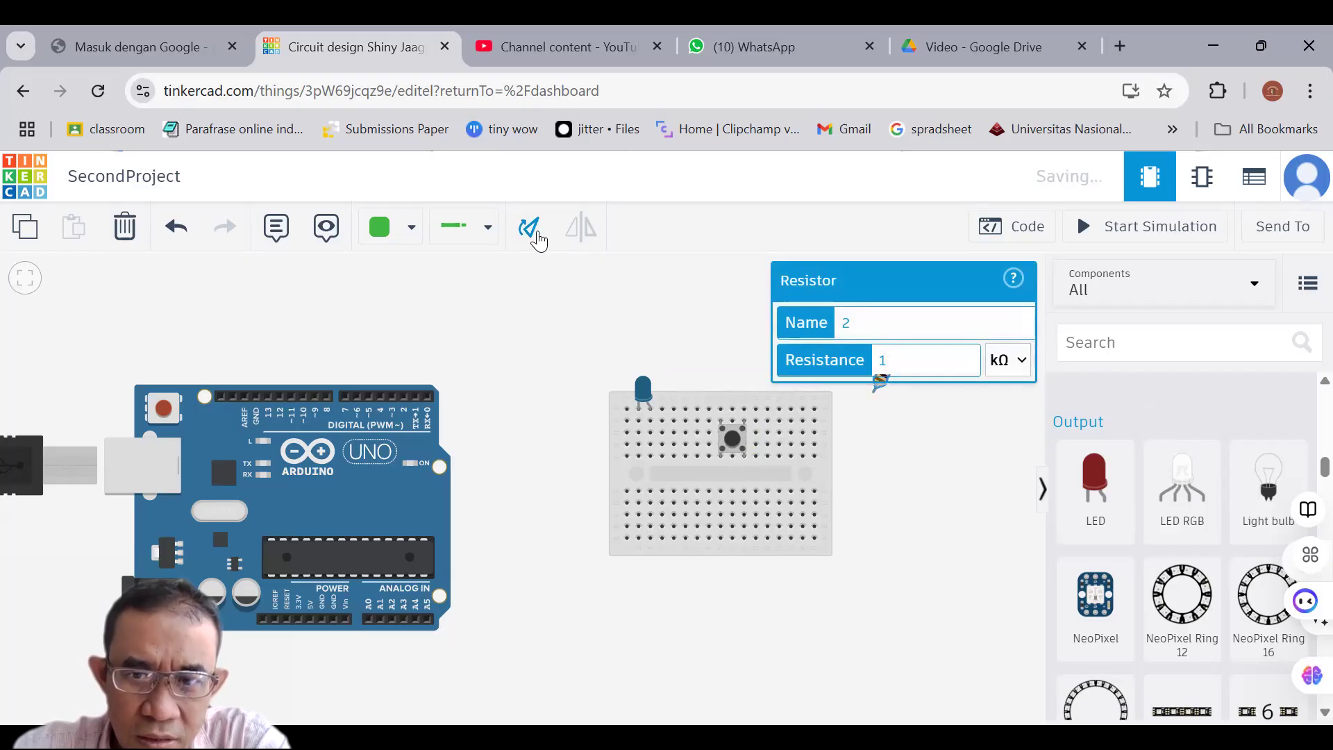
{"action": "left_click", "coordinate": [911, 461]}
{"action": "left_click_drag", "start_coordinate": [885, 377], "coordinate": [681, 447]}
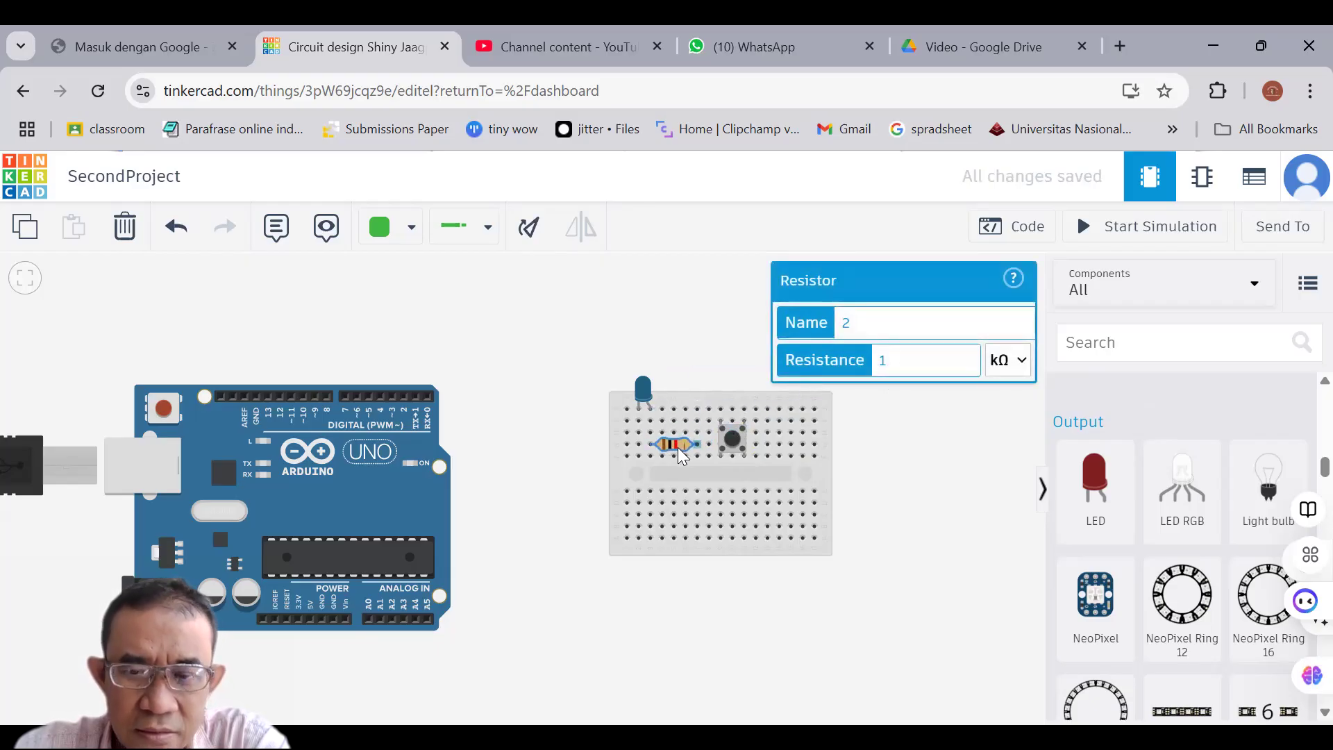
{"action": "left_click", "coordinate": [693, 619]}
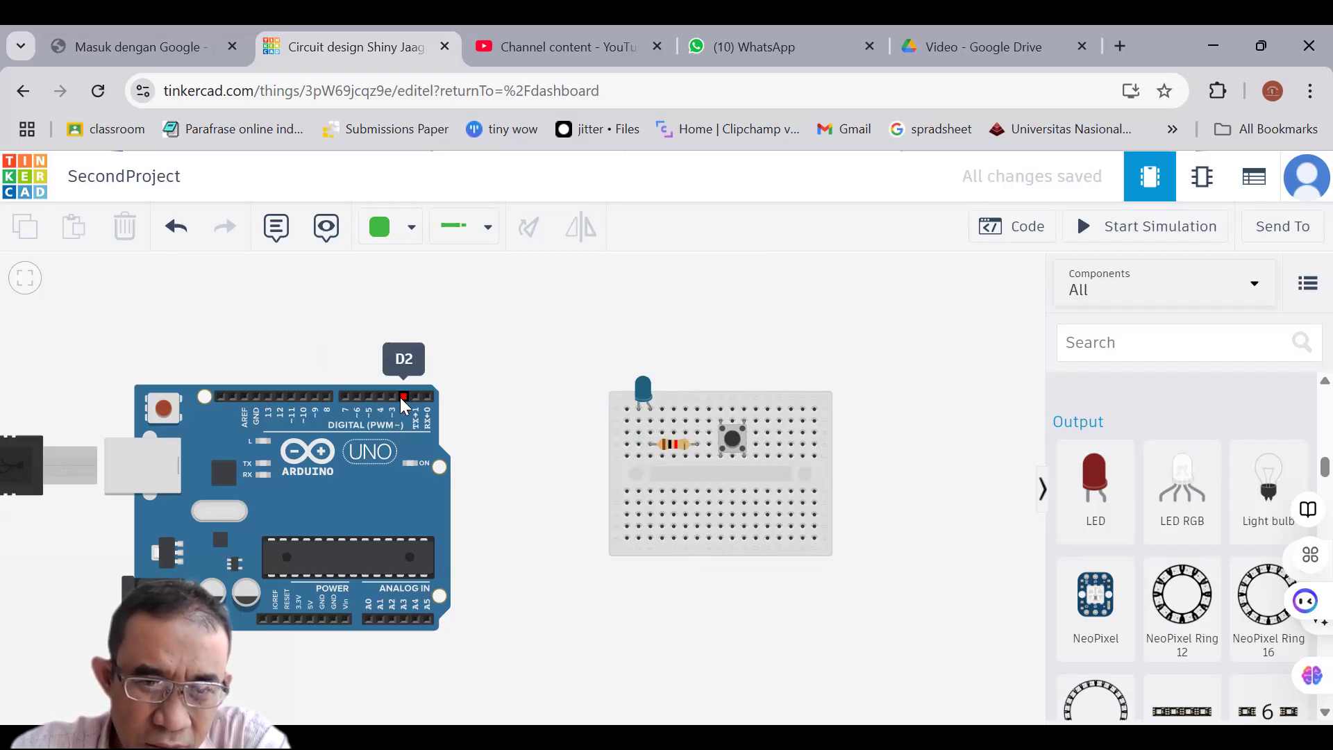
Route a green wire with right-angle bends from the breadboard column of the LED's left leg to Arduino pin D2
{"action": "left_click", "coordinate": [638, 457]}
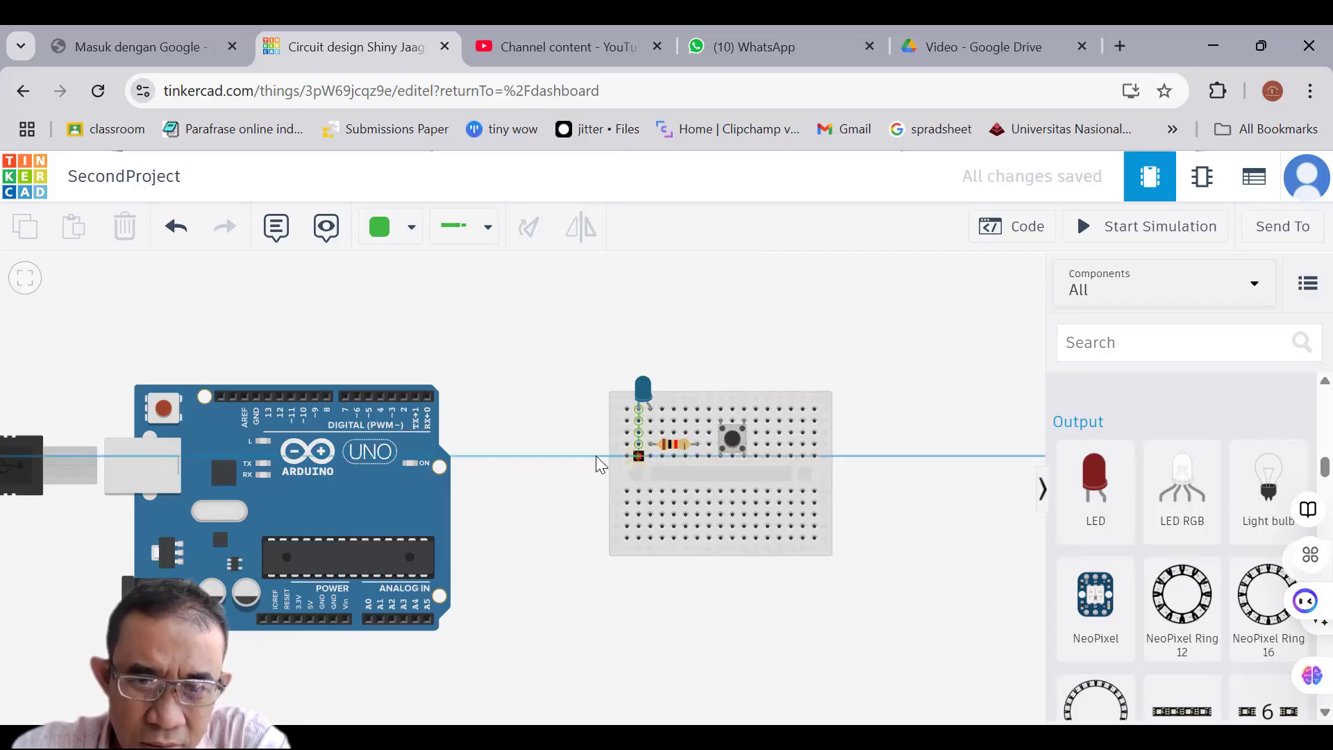
{"action": "left_click", "coordinate": [498, 456]}
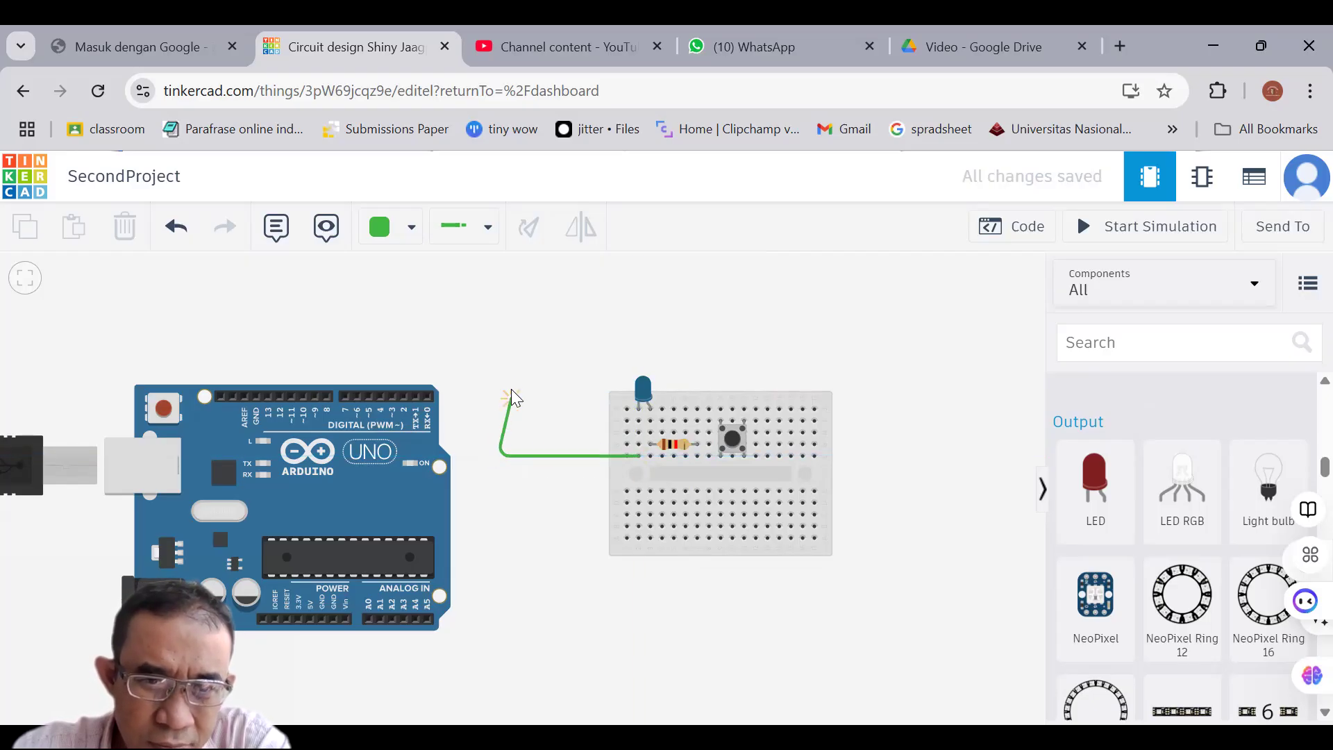
{"action": "left_click", "coordinate": [496, 353]}
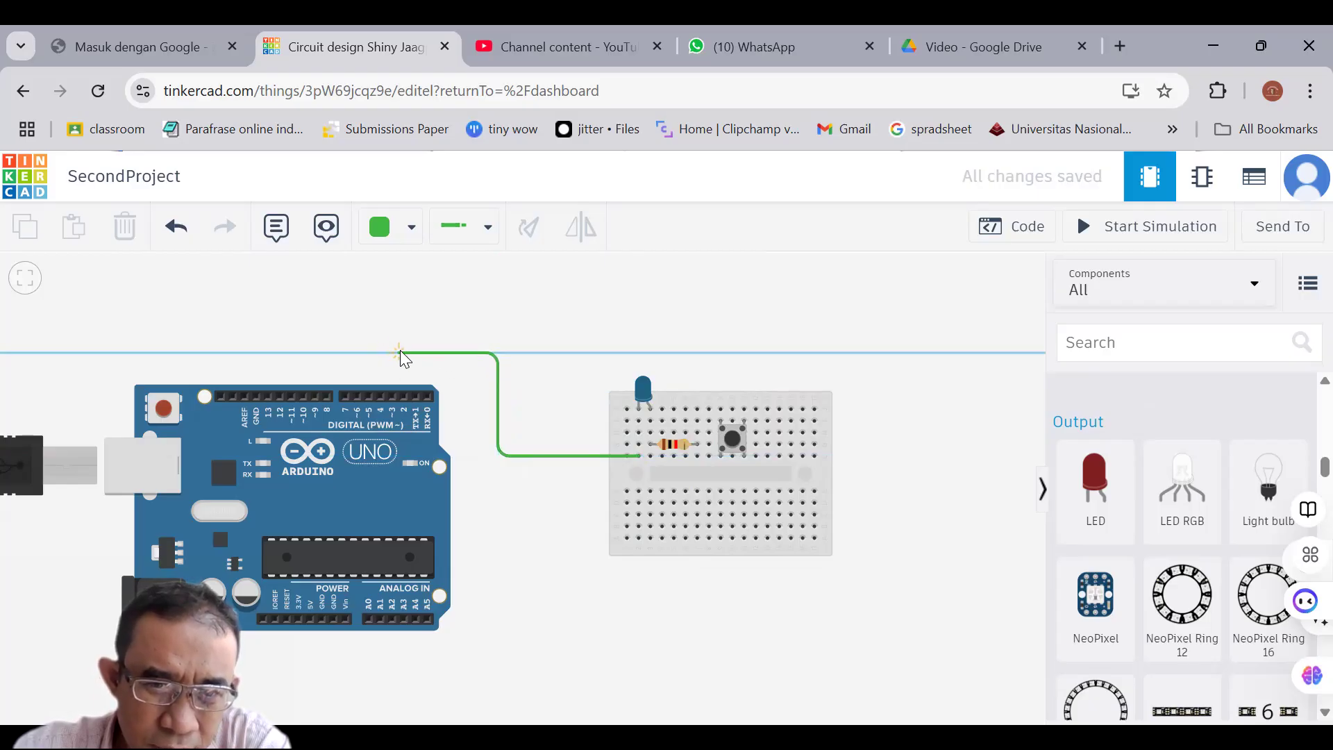
{"action": "left_click", "coordinate": [405, 352]}
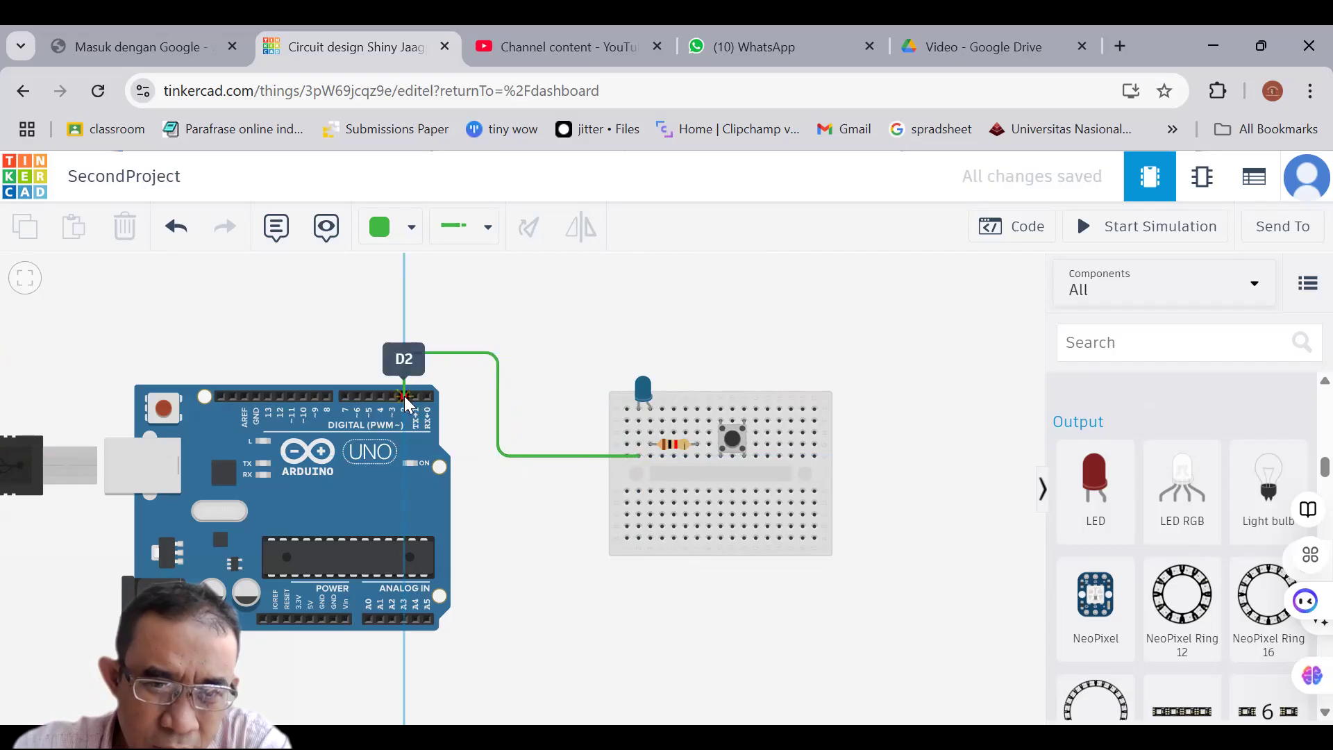
{"action": "left_click", "coordinate": [405, 395]}
{"action": "left_click", "coordinate": [513, 514]}
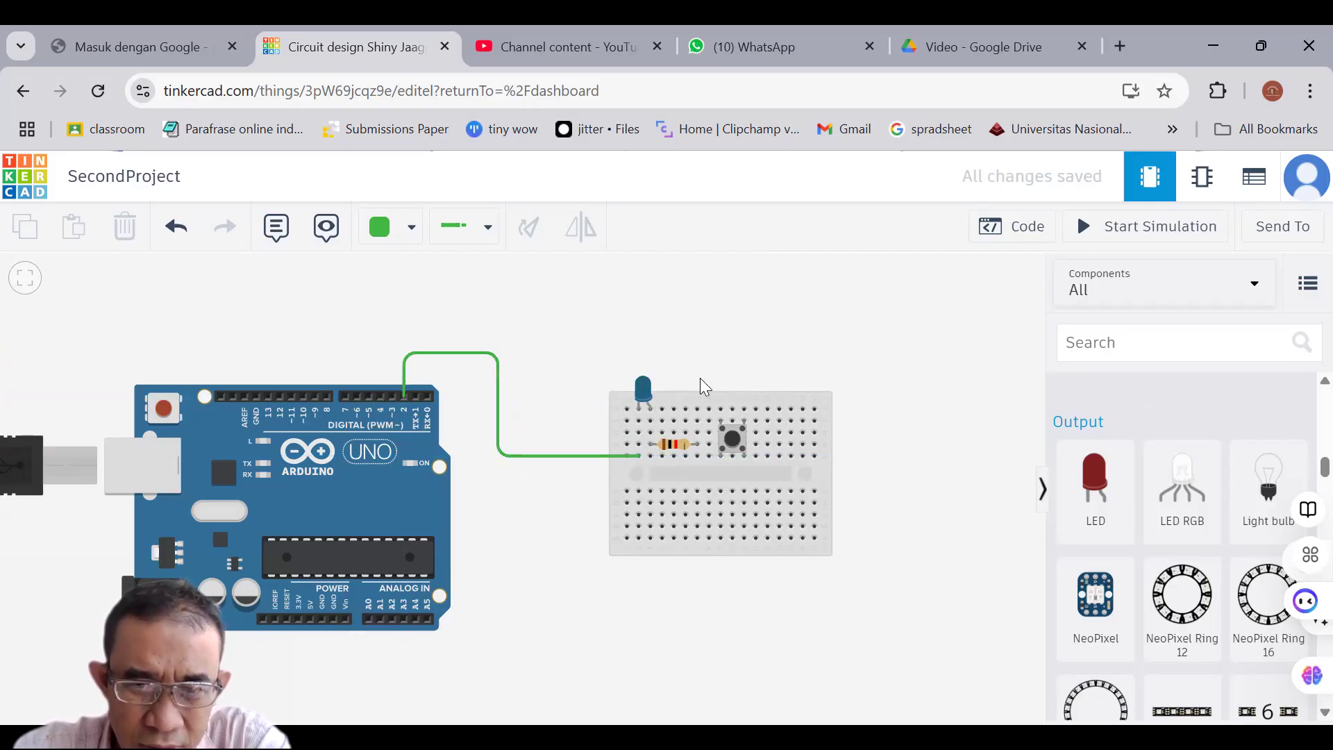
Route a green wire from the breadboard column of the resistor's right leg, below the boards, to the Arduino's 5V pin
{"action": "left_click", "coordinate": [698, 454]}
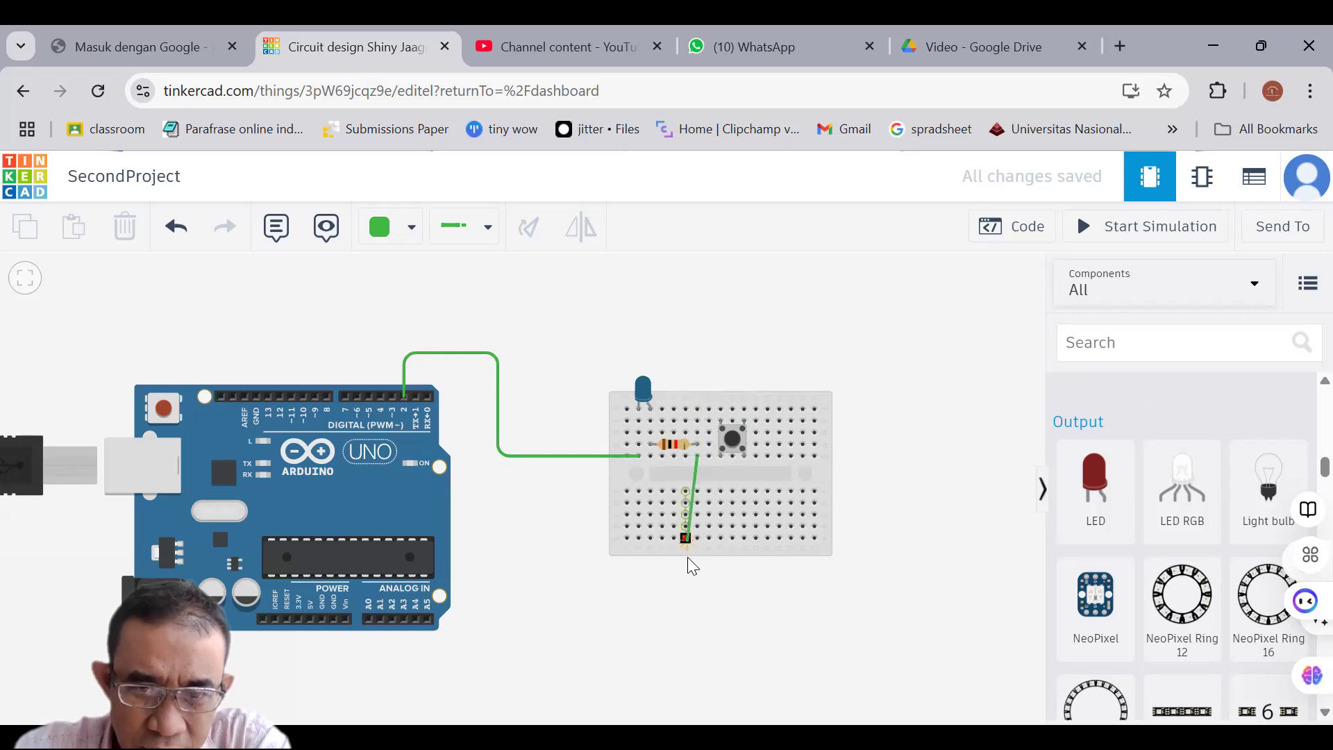
{"action": "left_click", "coordinate": [689, 675]}
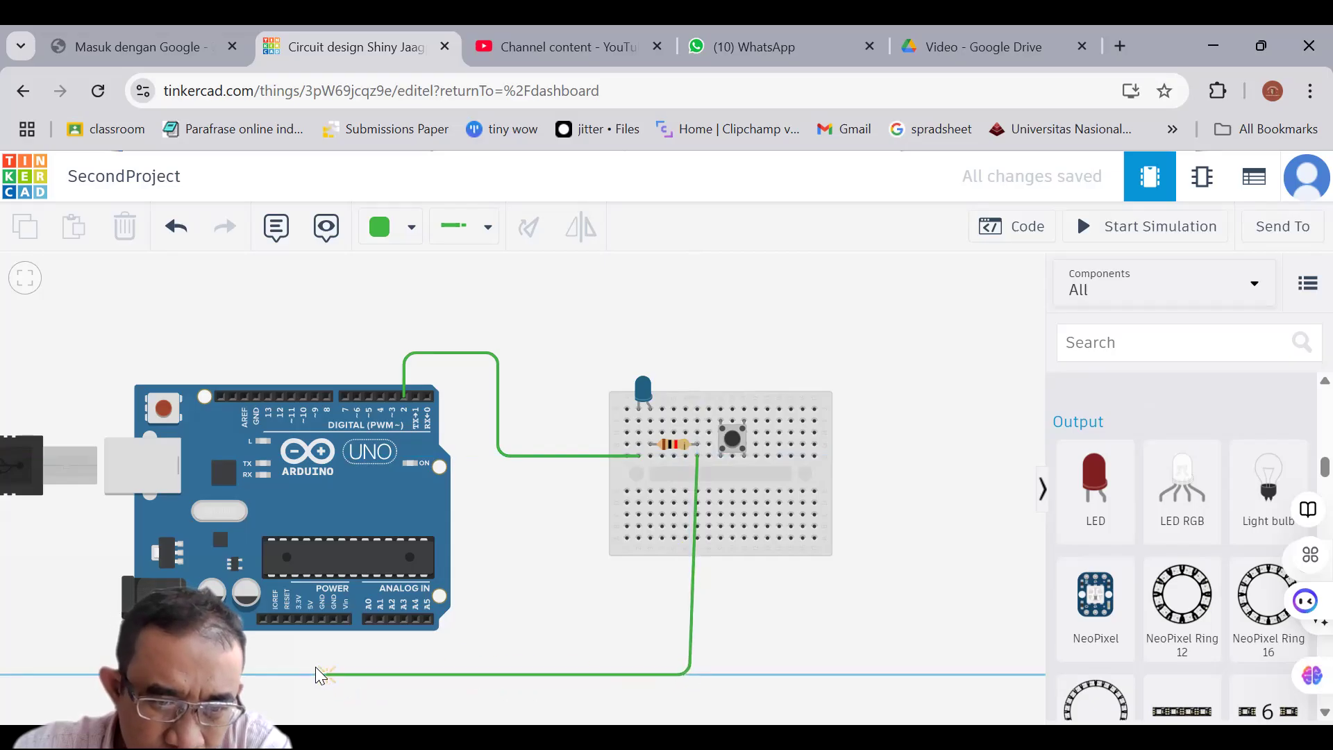
{"action": "left_click", "coordinate": [305, 671]}
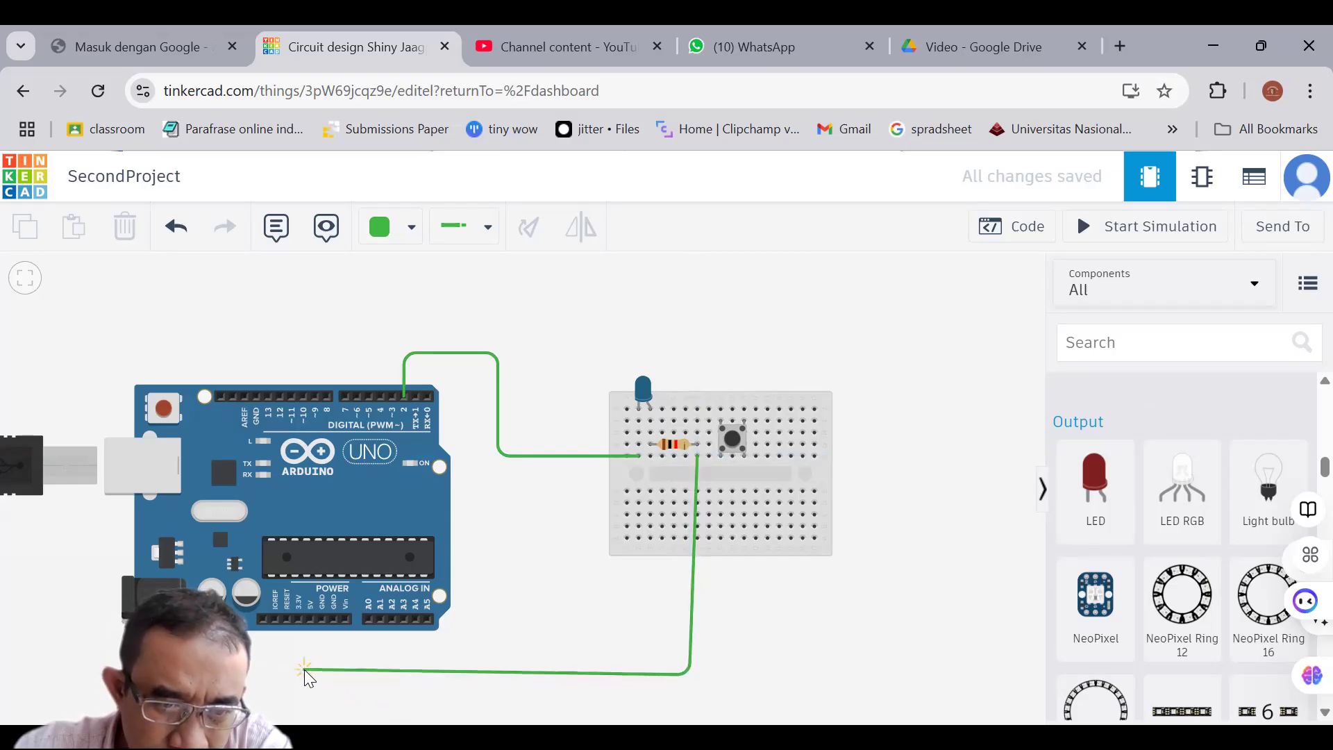
{"action": "left_click", "coordinate": [309, 620]}
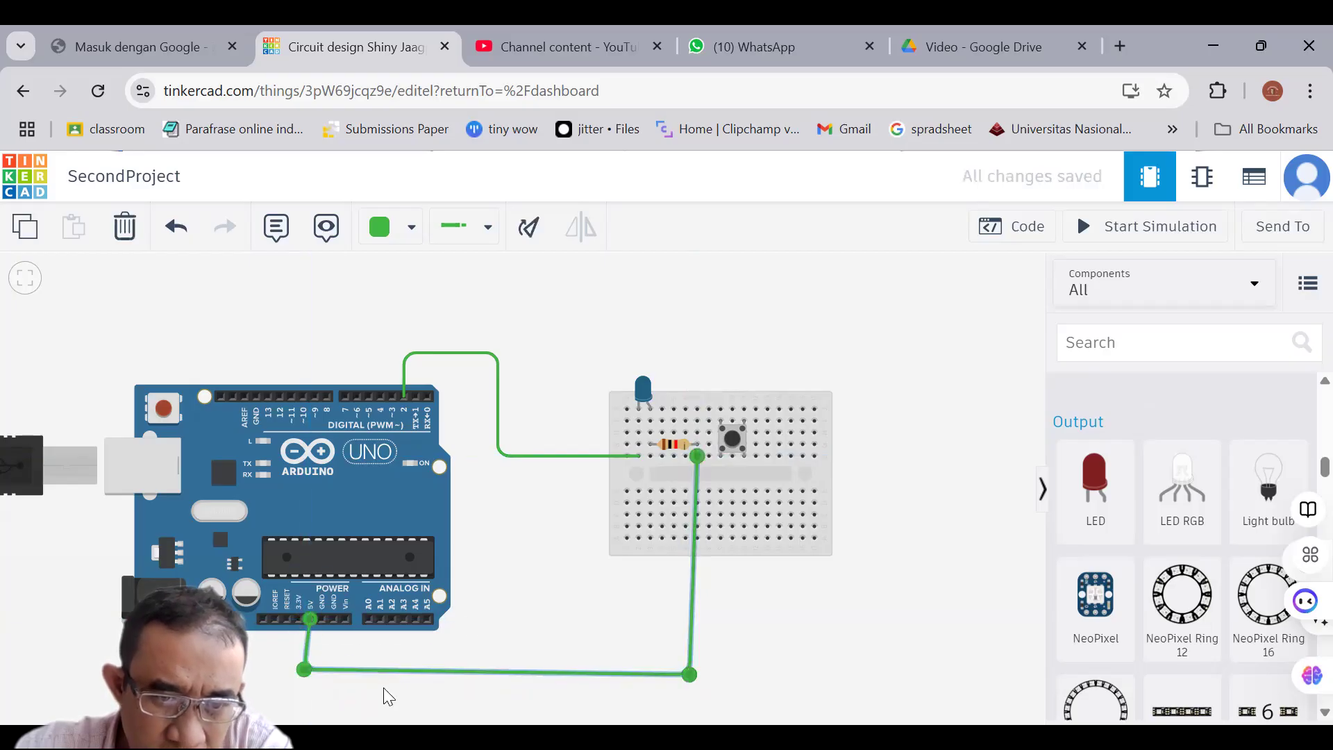
Align both bends of the 5V wire so that its segments run straight horizontally and vertically
{"action": "left_click_drag", "start_coordinate": [304, 669], "coordinate": [311, 669]}
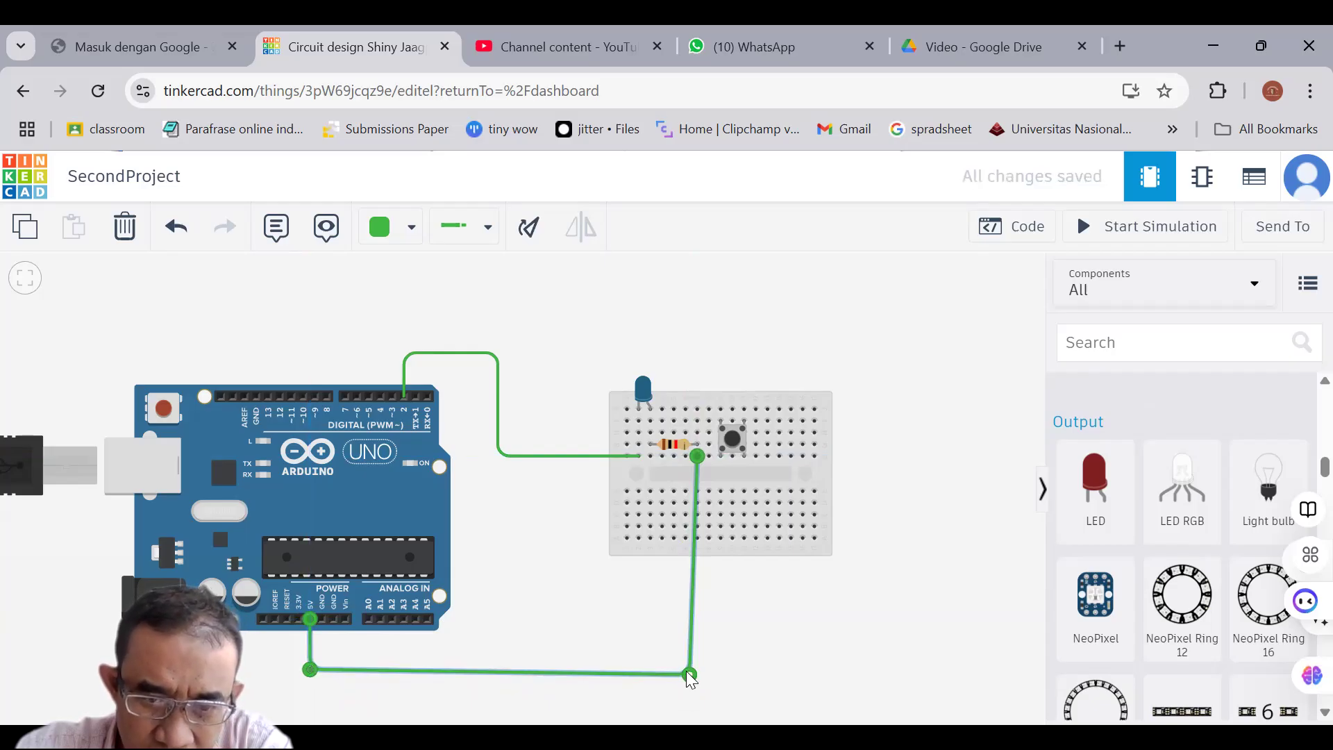
{"action": "left_click_drag", "start_coordinate": [689, 674], "coordinate": [689, 670]}
{"action": "left_click", "coordinate": [744, 620]}
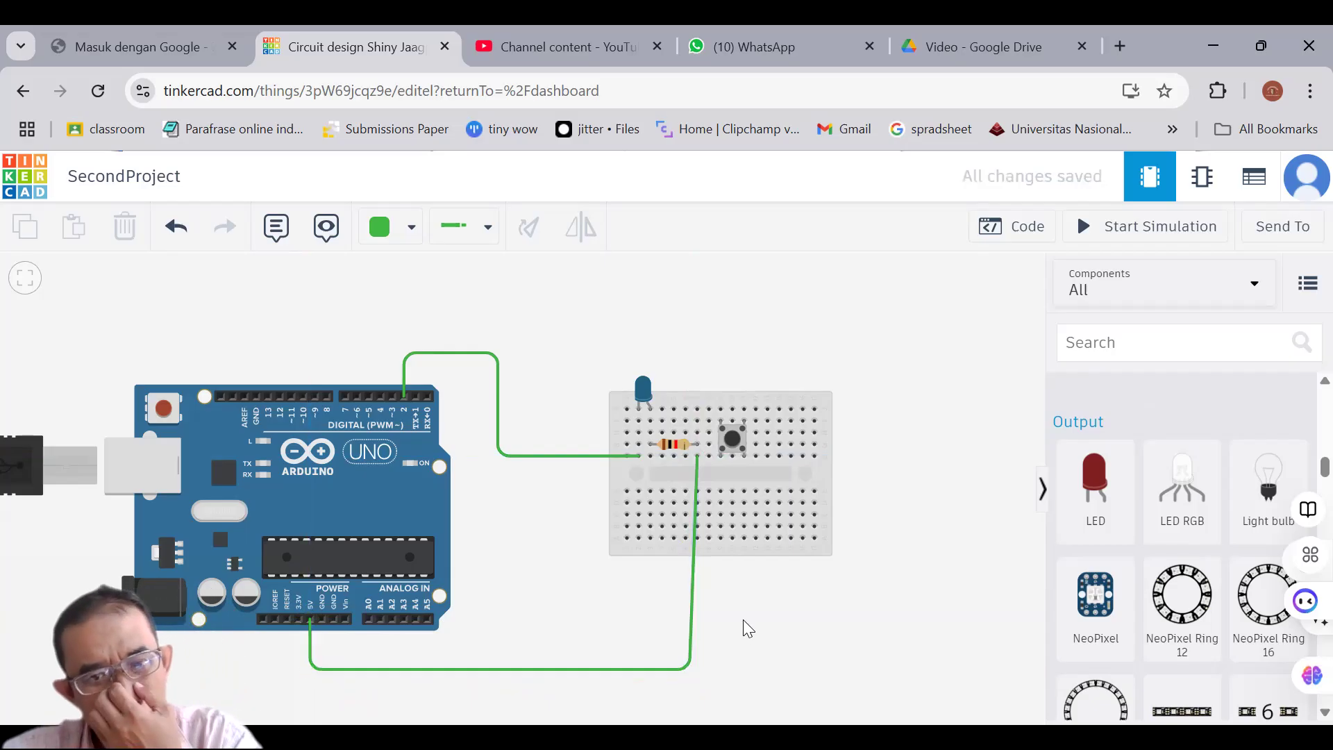
{"action": "left_click", "coordinate": [691, 667]}
{"action": "left_click_drag", "start_coordinate": [692, 668], "coordinate": [700, 671]}
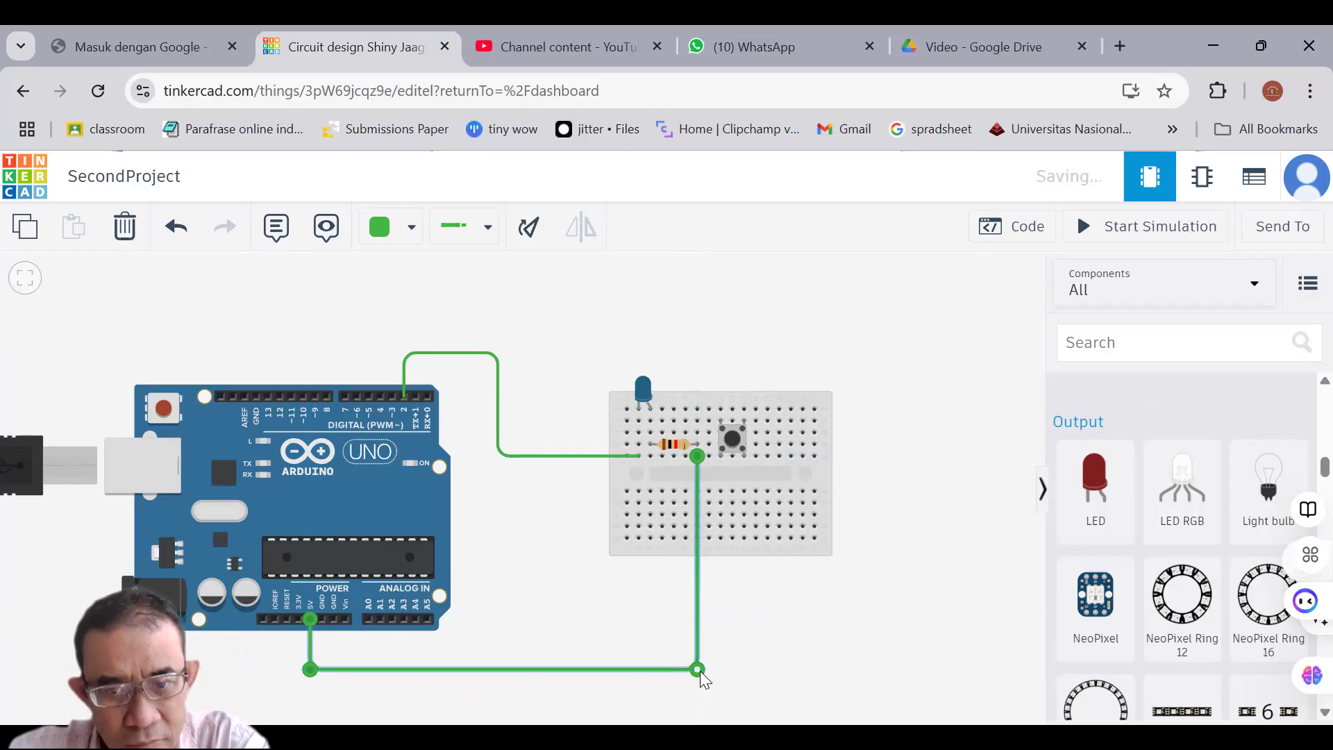
{"action": "left_click", "coordinate": [773, 608]}
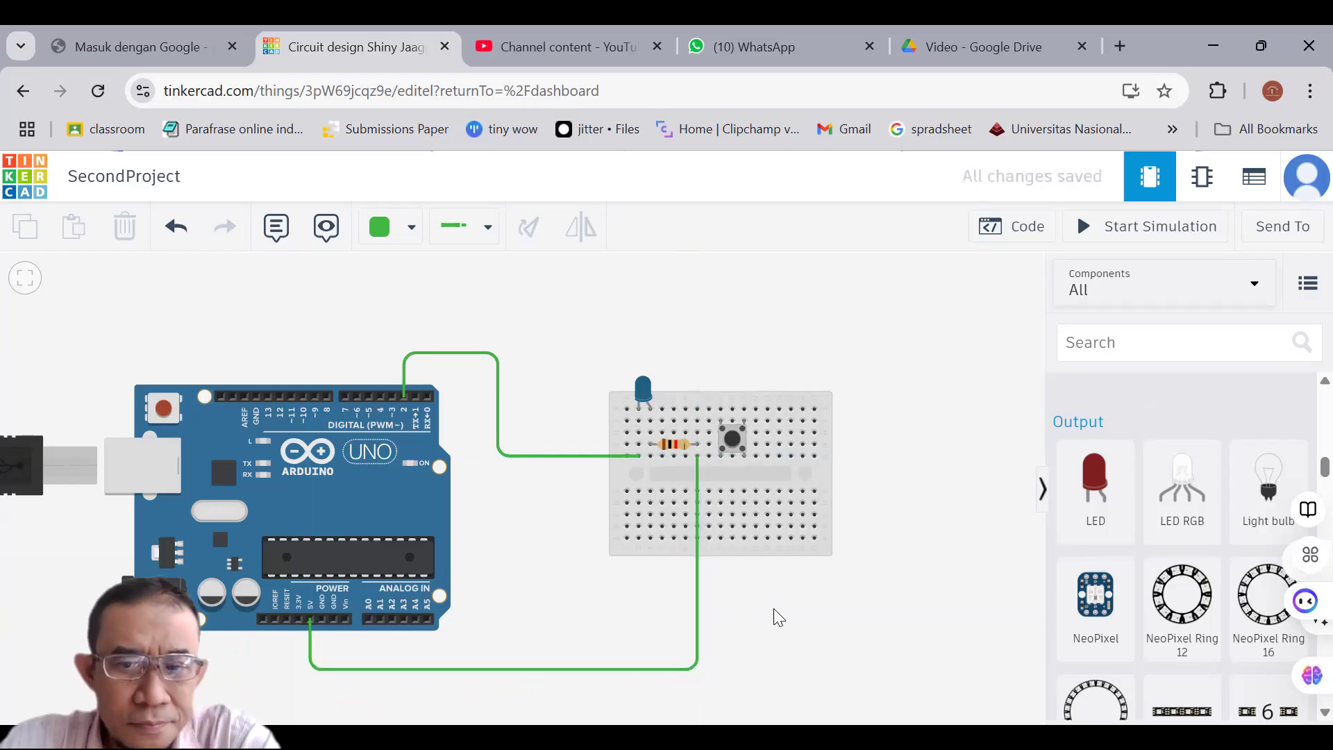
Route a green wire from the pushbutton's left-leg column, over the boards, to Arduino pin D4 and straighten its bend above the pin
{"action": "left_click", "coordinate": [720, 407]}
{"action": "left_click", "coordinate": [721, 315]}
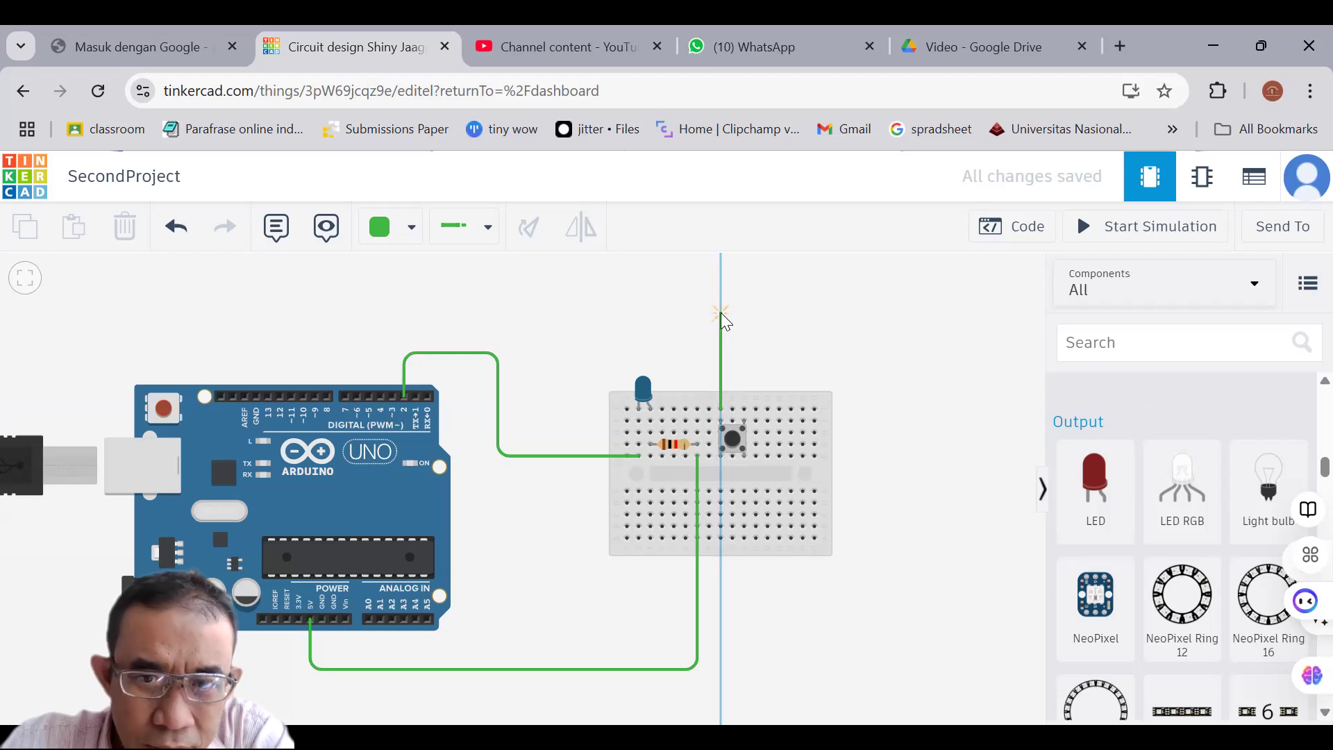
{"action": "left_click", "coordinate": [414, 314]}
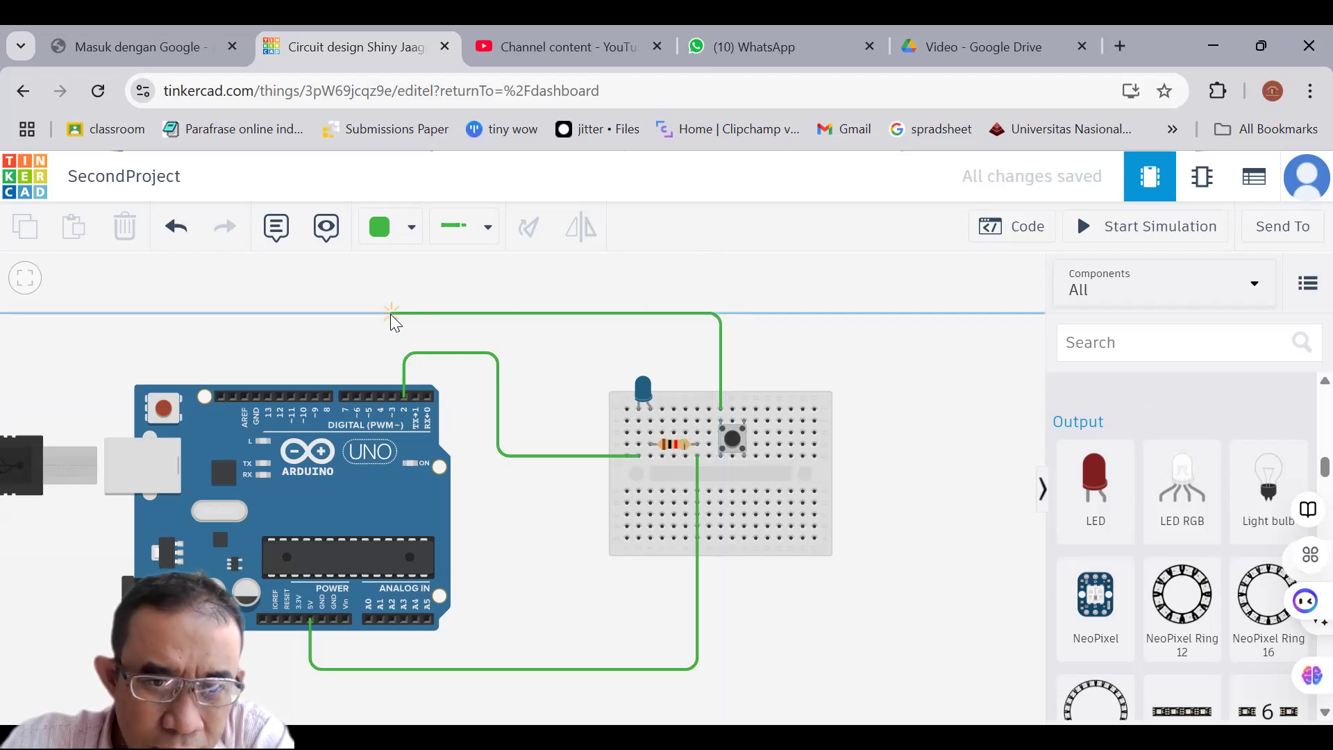
{"action": "left_click", "coordinate": [379, 320]}
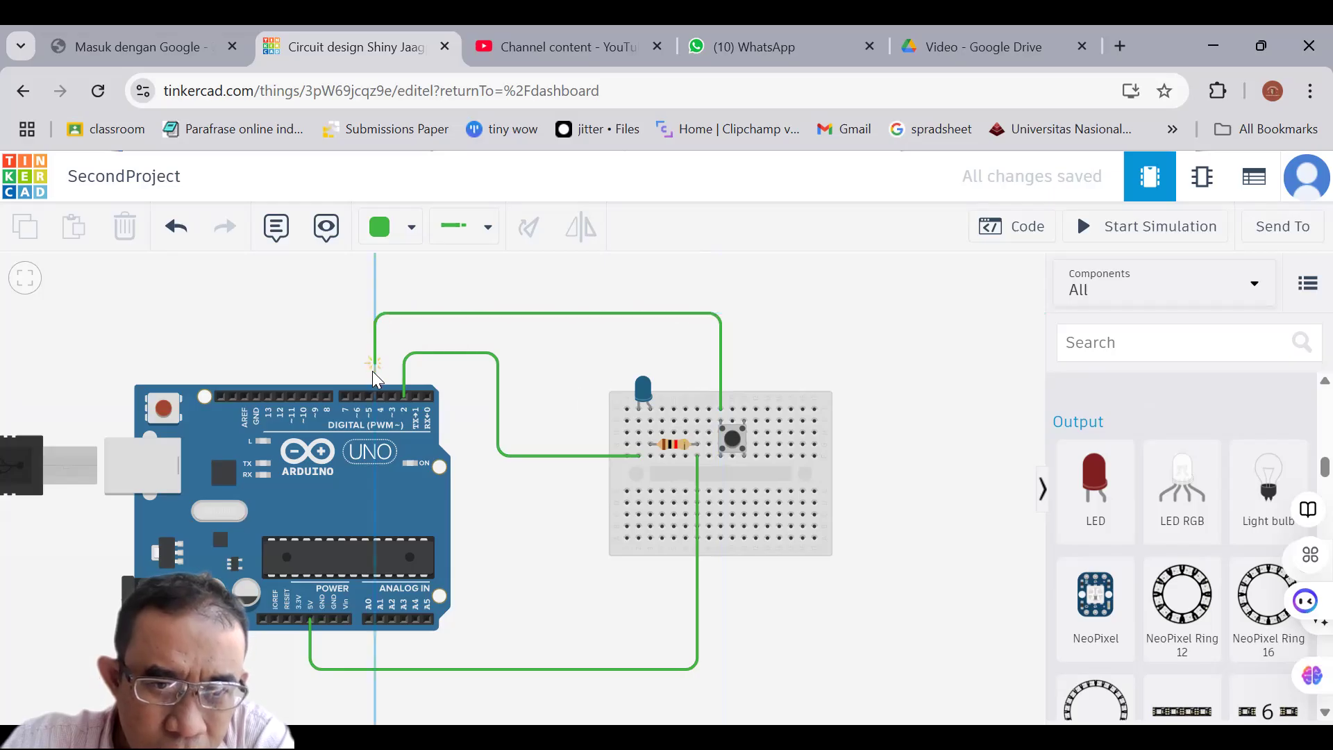
{"action": "left_click", "coordinate": [381, 398]}
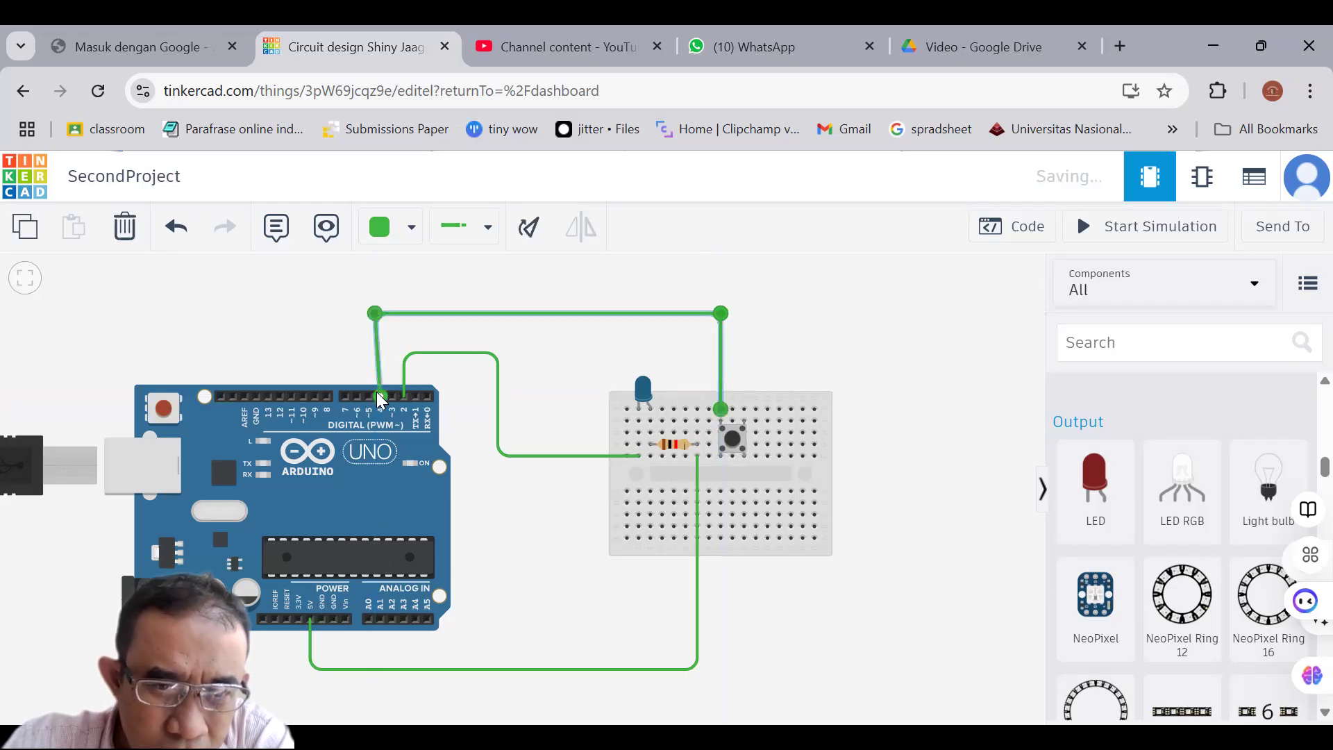
{"action": "left_click_drag", "start_coordinate": [375, 313], "coordinate": [385, 311]}
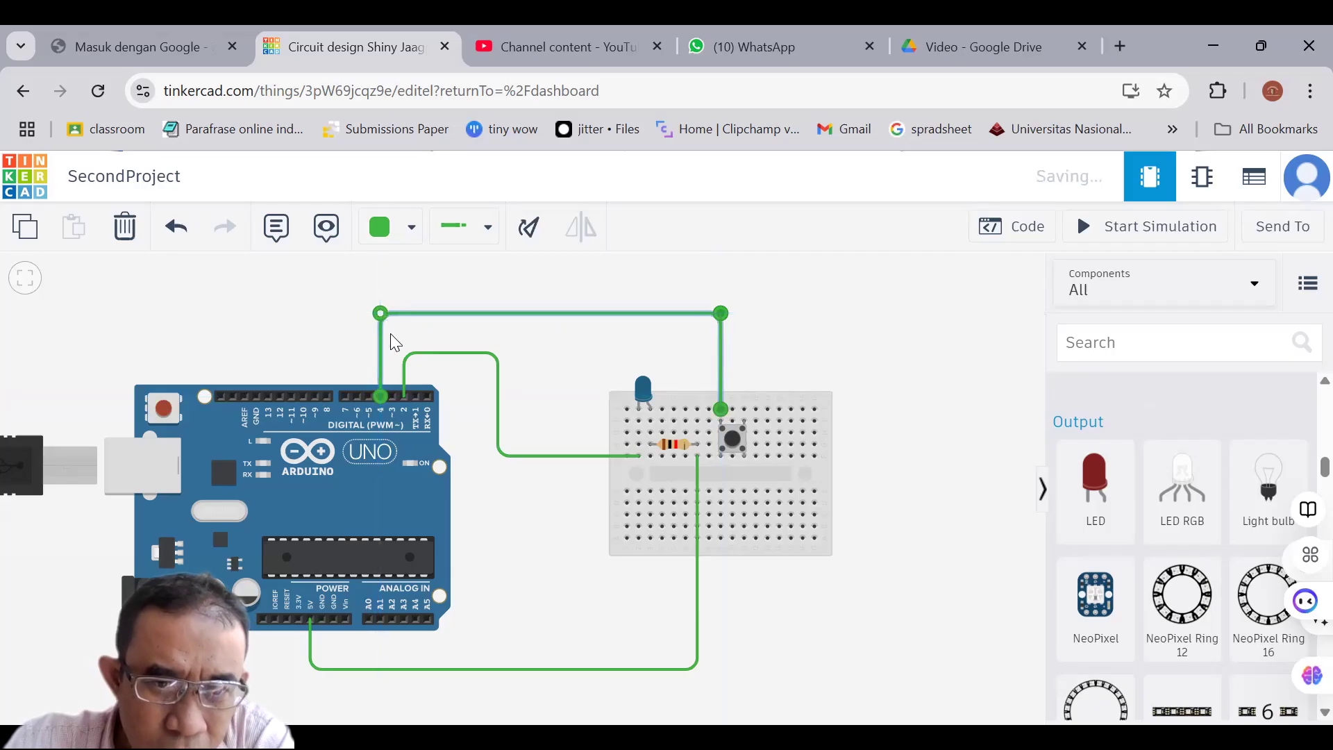
{"action": "left_click", "coordinate": [833, 343]}
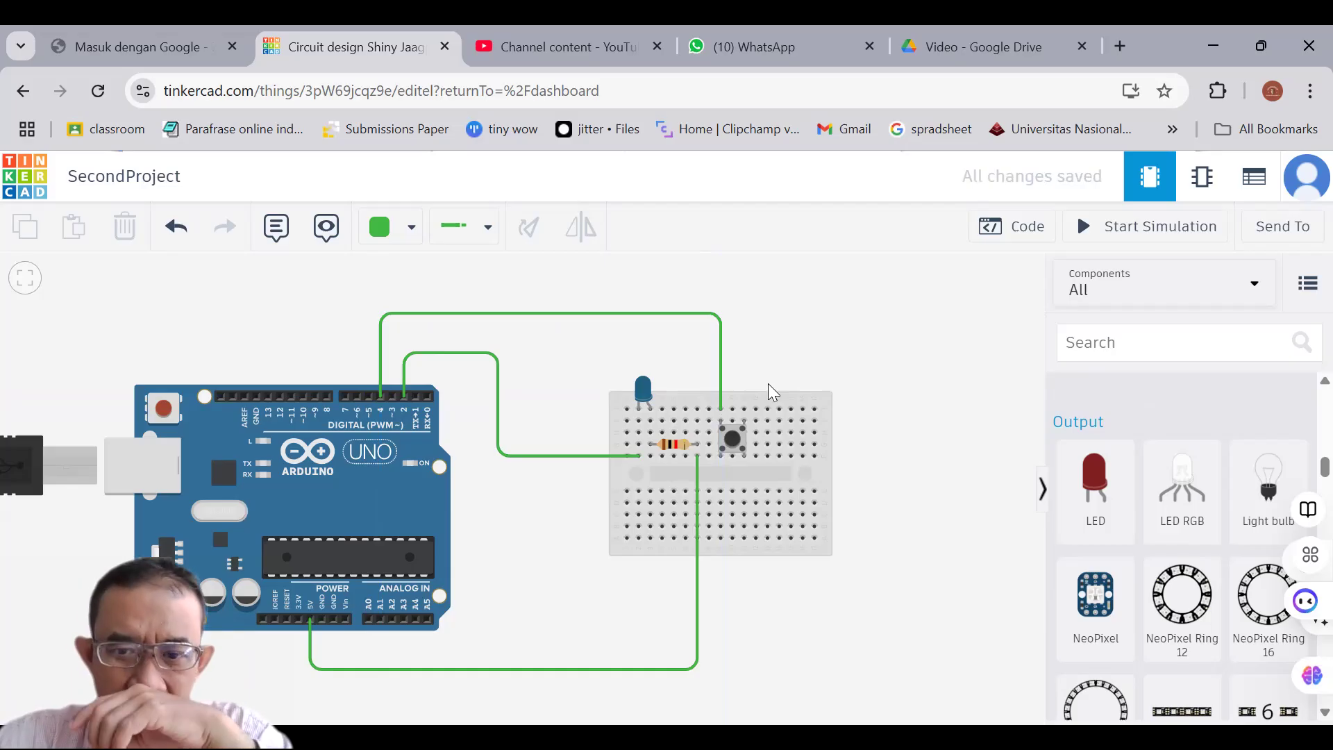
Route a green wire from the pushbutton's right-leg column around the breadboard to the Arduino's GND beside 5V, straightening the bend below that pin
{"action": "left_click", "coordinate": [741, 408]}
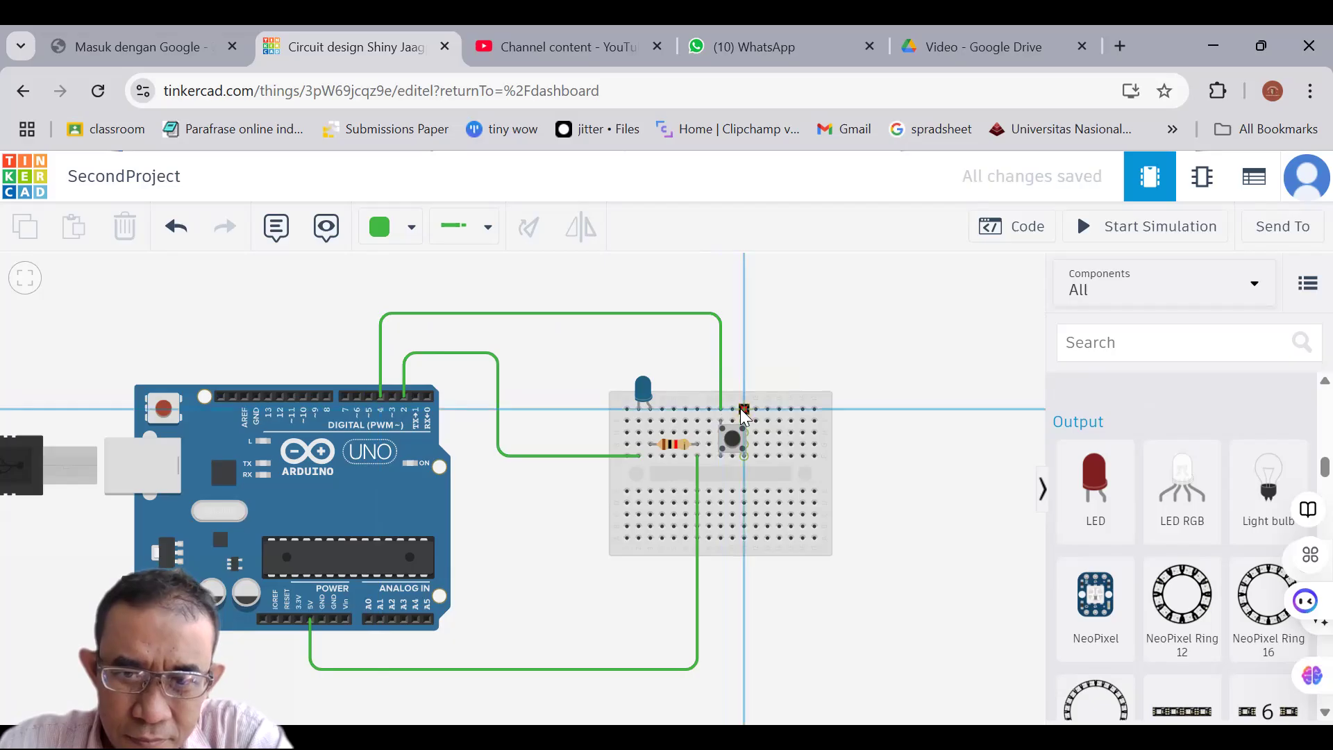
{"action": "left_click", "coordinate": [744, 359]}
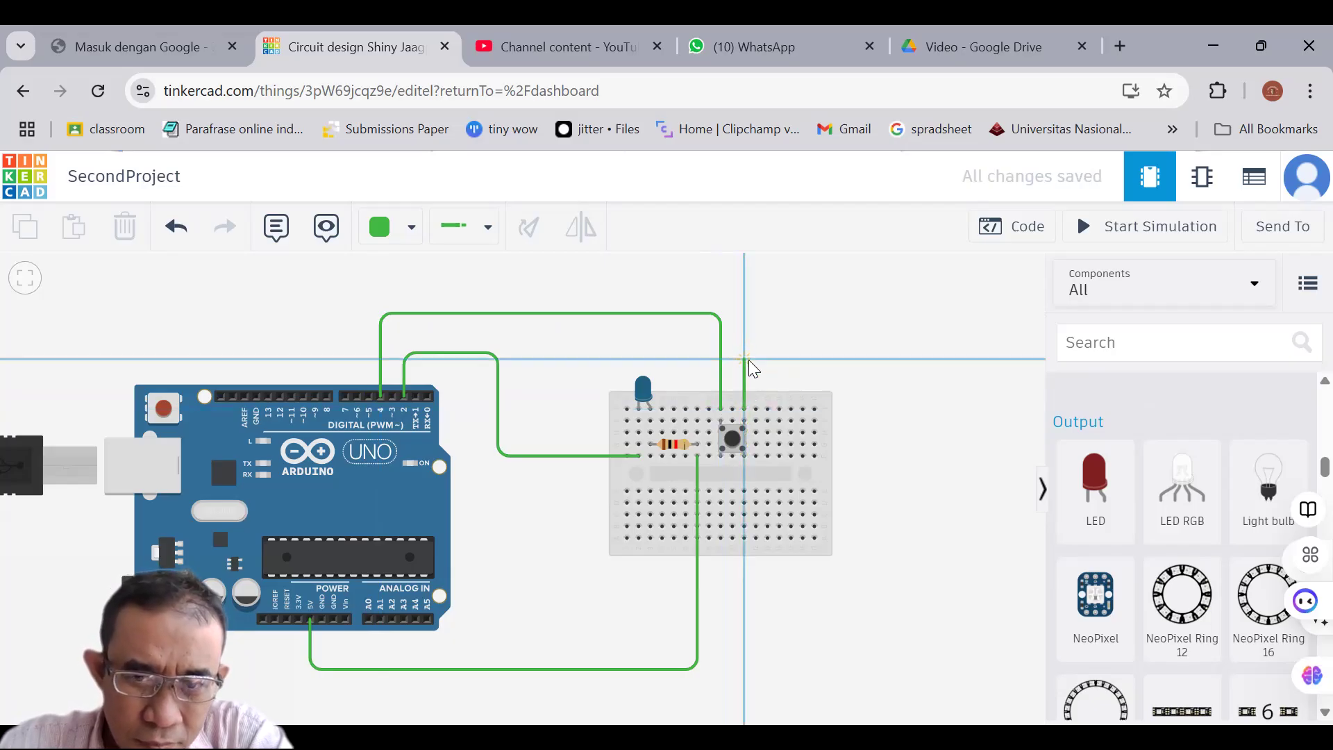
{"action": "left_click", "coordinate": [882, 358]}
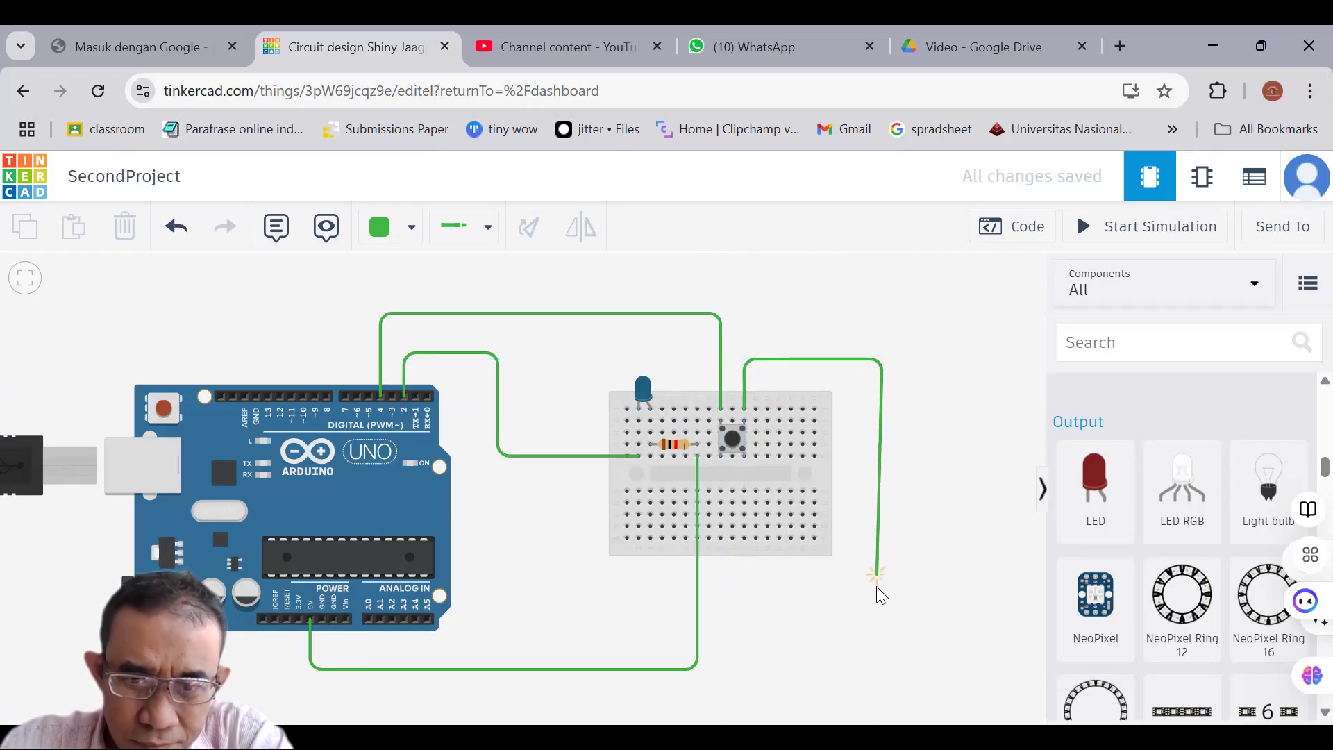
{"action": "left_click", "coordinate": [874, 660]}
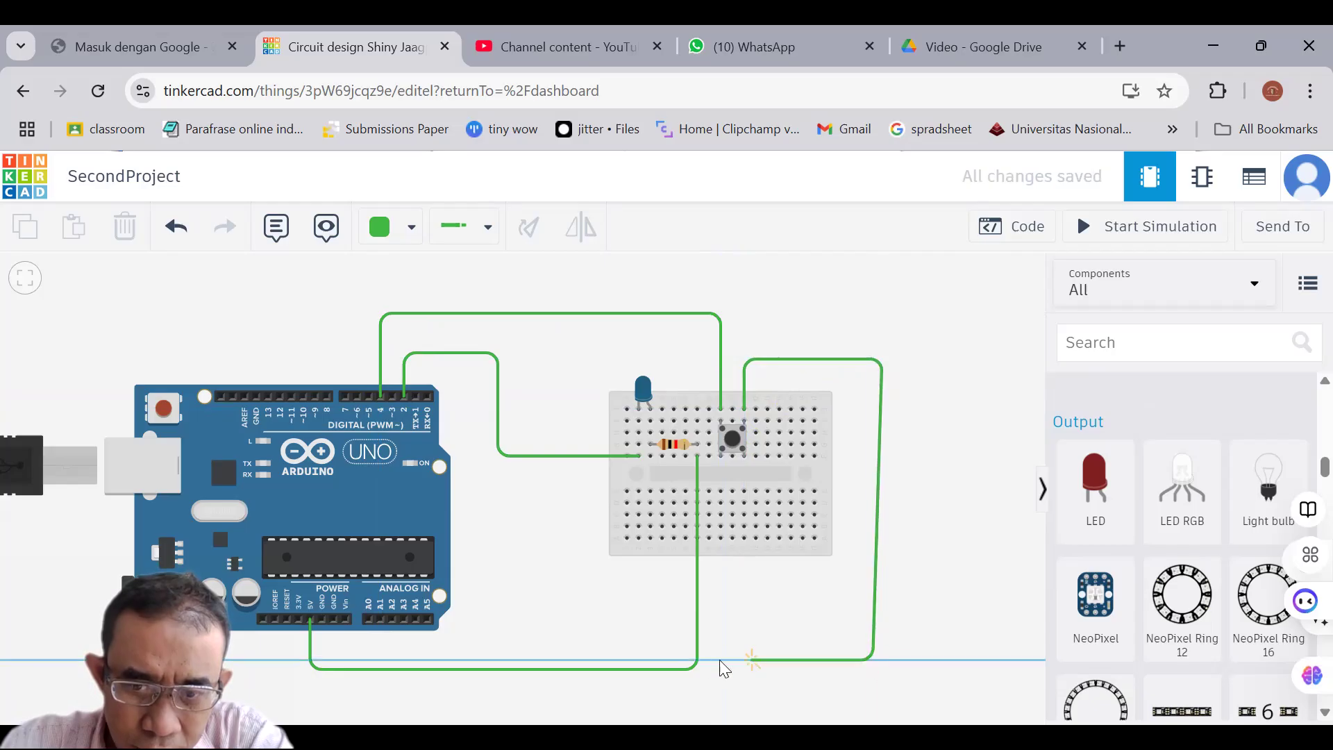
{"action": "left_click", "coordinate": [325, 658]}
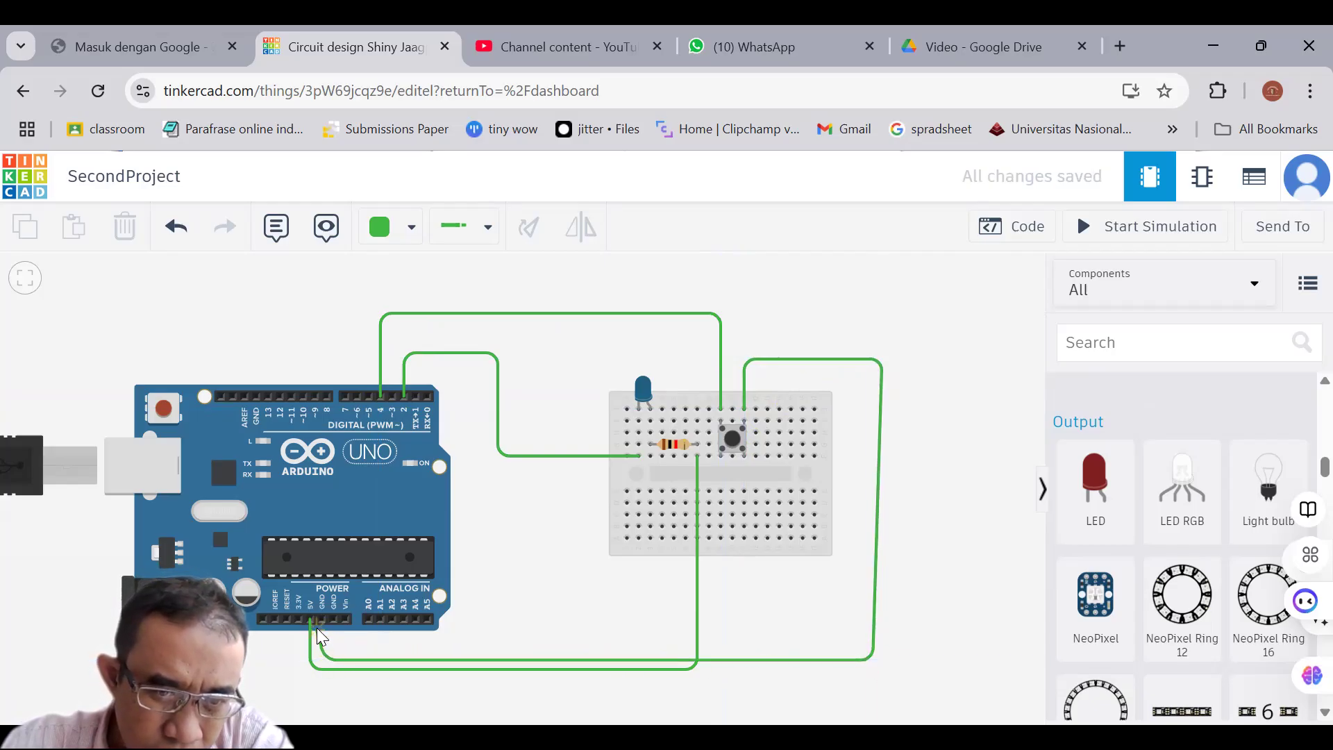
{"action": "left_click", "coordinate": [319, 620]}
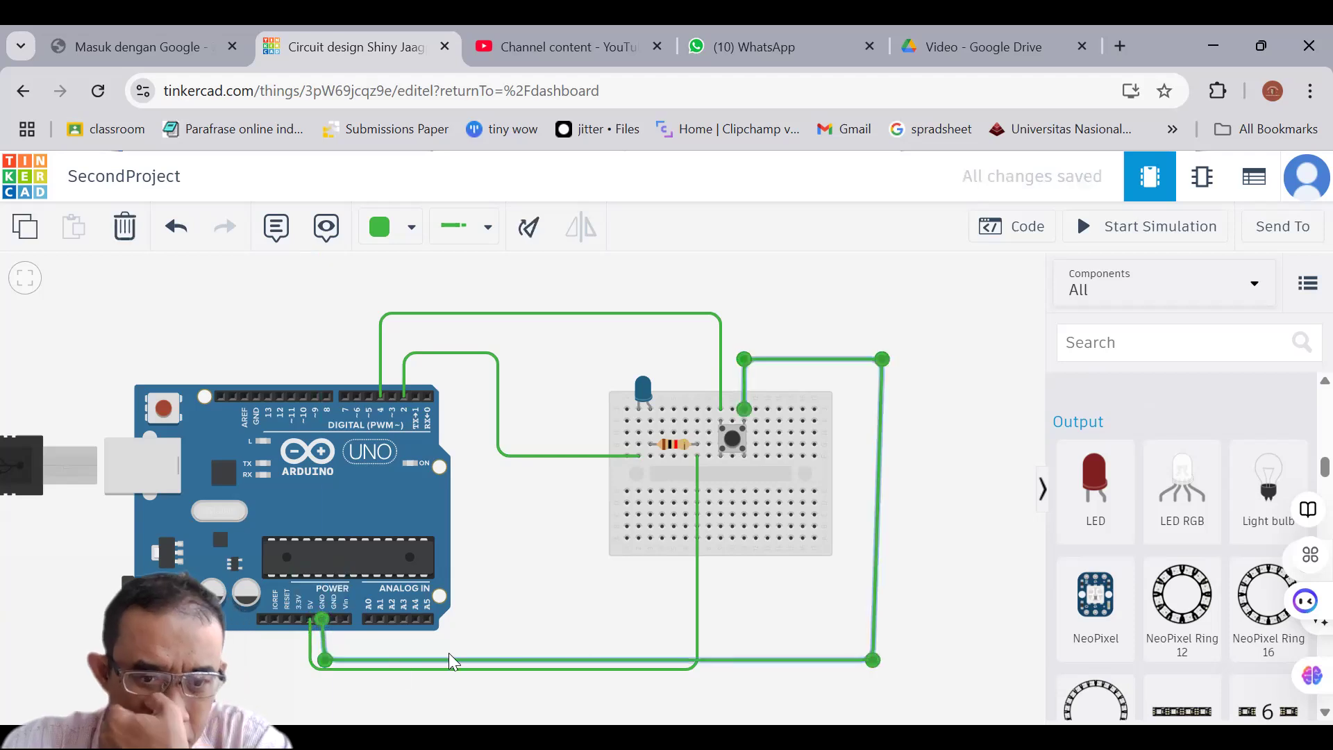
{"action": "left_click_drag", "start_coordinate": [325, 660], "coordinate": [320, 658]}
{"action": "left_click", "coordinate": [730, 685]}
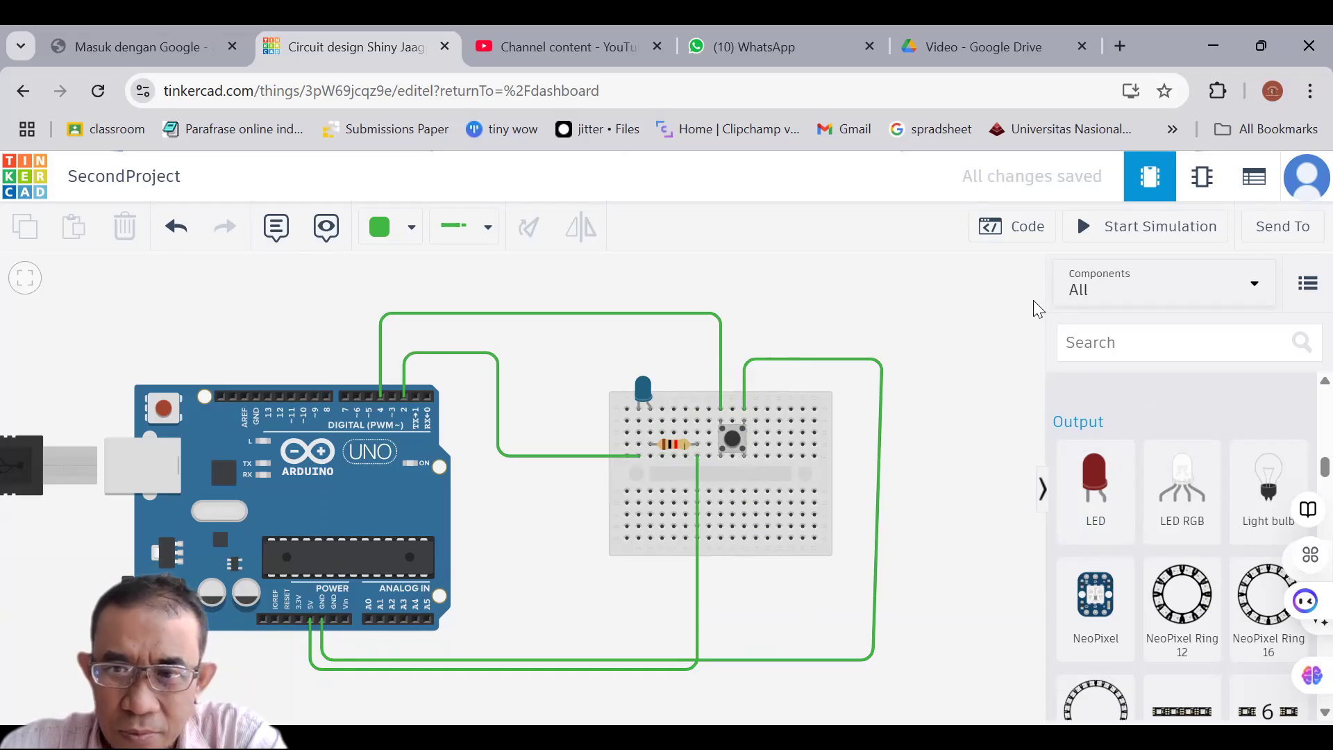
In the Arduino code, delete the declaration "const int btn=4;" and the line "pinMode(btn,INPUT_PULLUP);" from setup
{"action": "left_click", "coordinate": [1025, 227]}
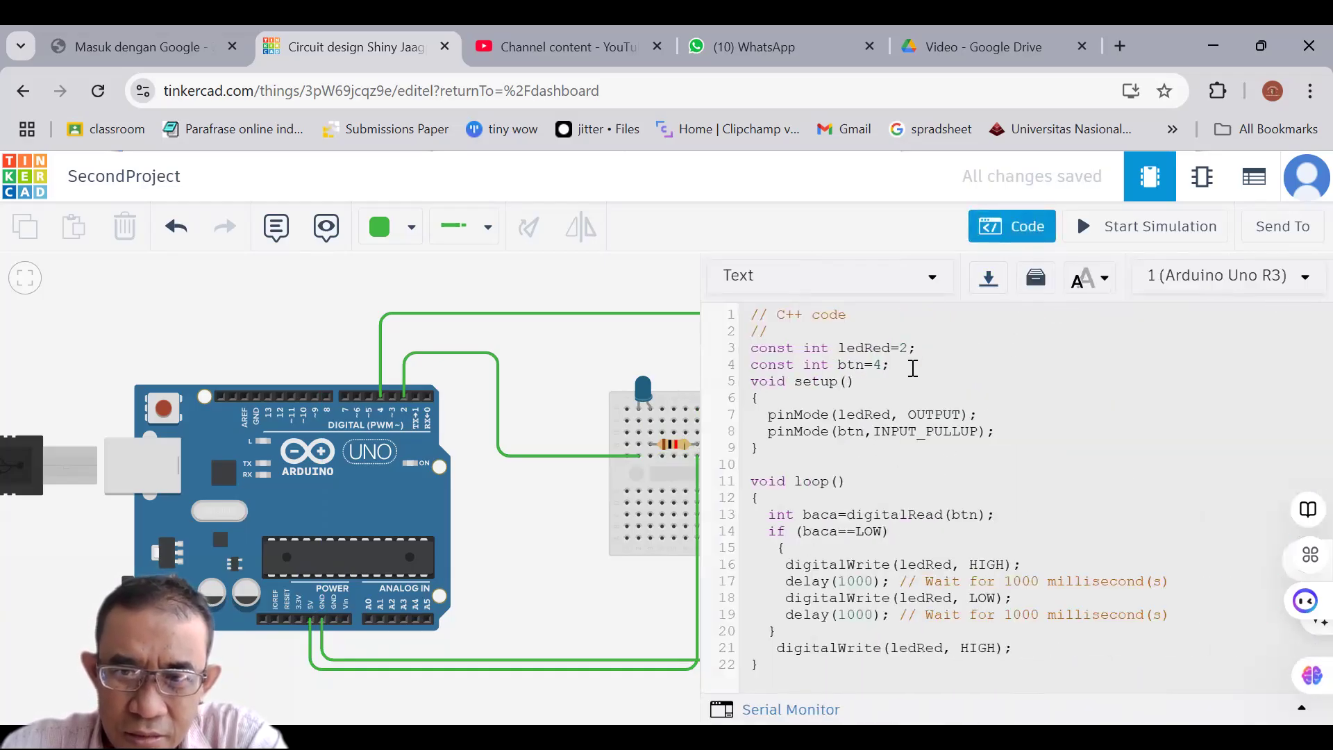
{"action": "left_click_drag", "start_coordinate": [894, 370], "coordinate": [744, 366]}
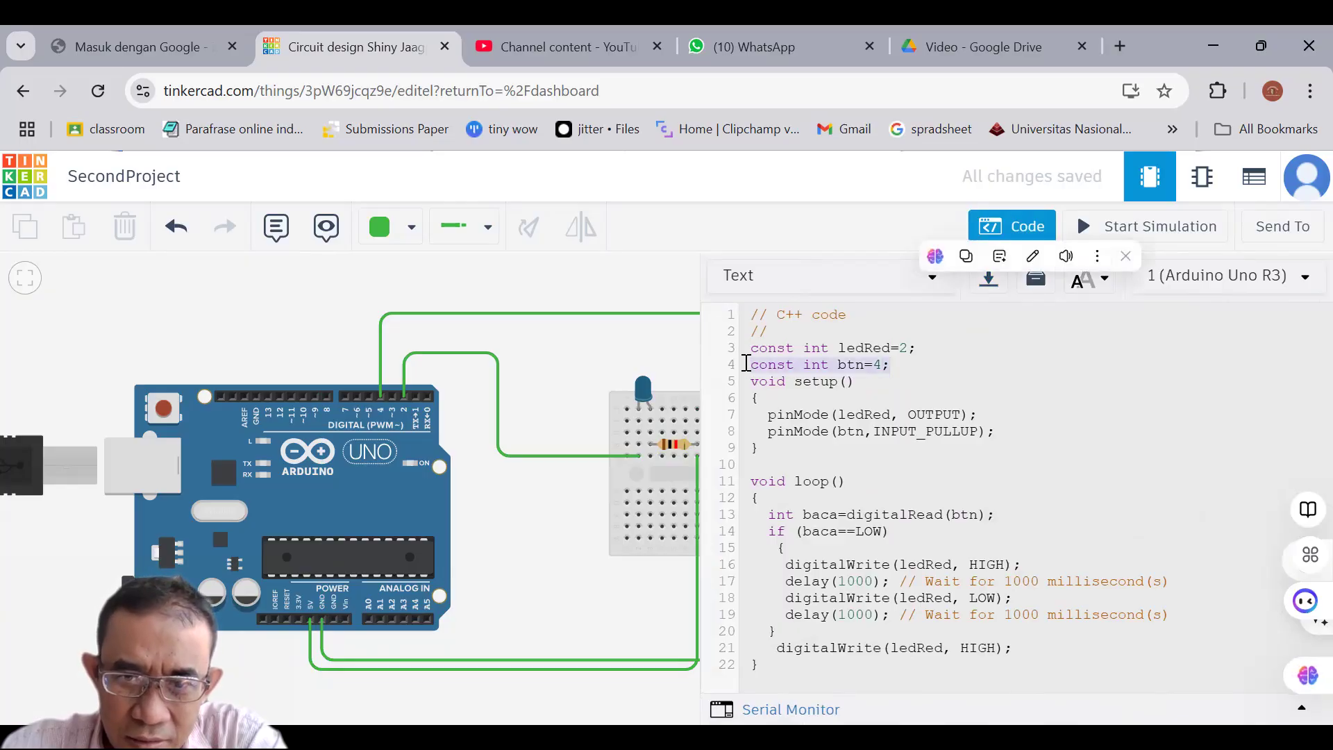
{"action": "key", "text": "BackSpace"}
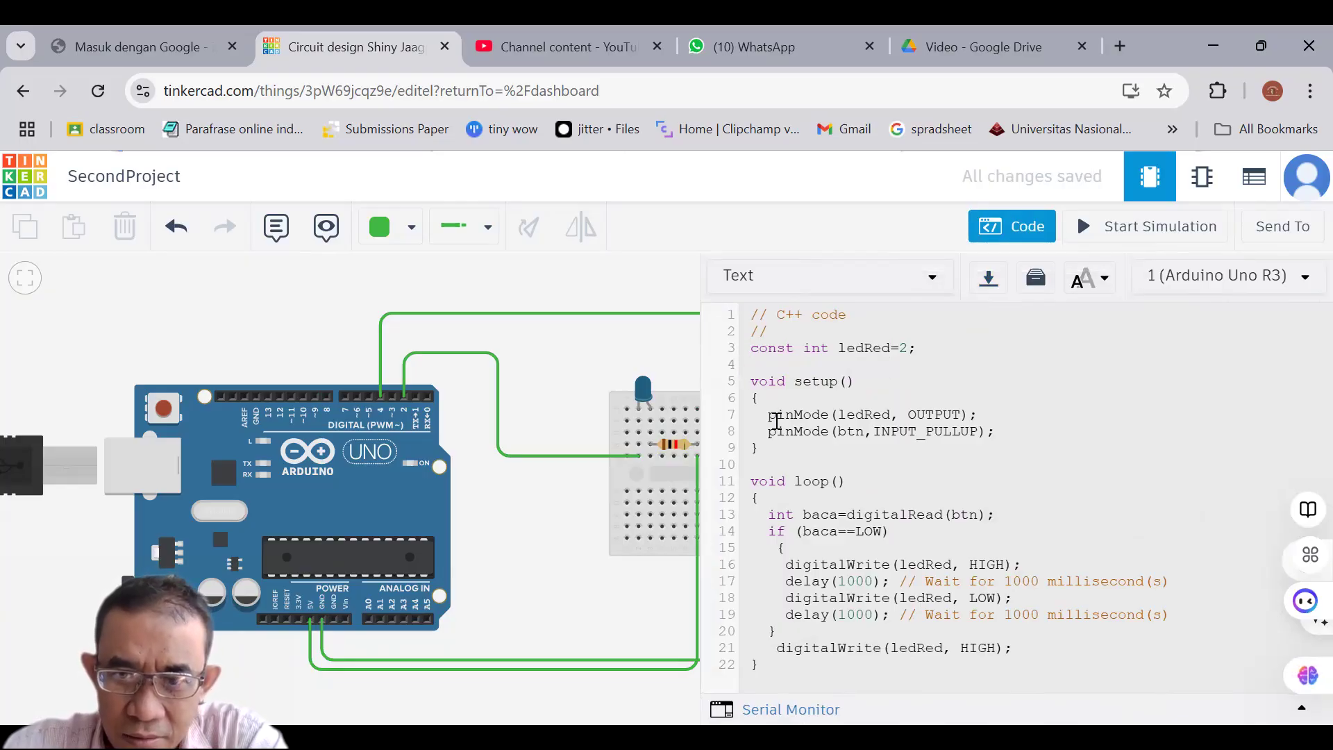
{"action": "left_click_drag", "start_coordinate": [1000, 432], "coordinate": [761, 434]}
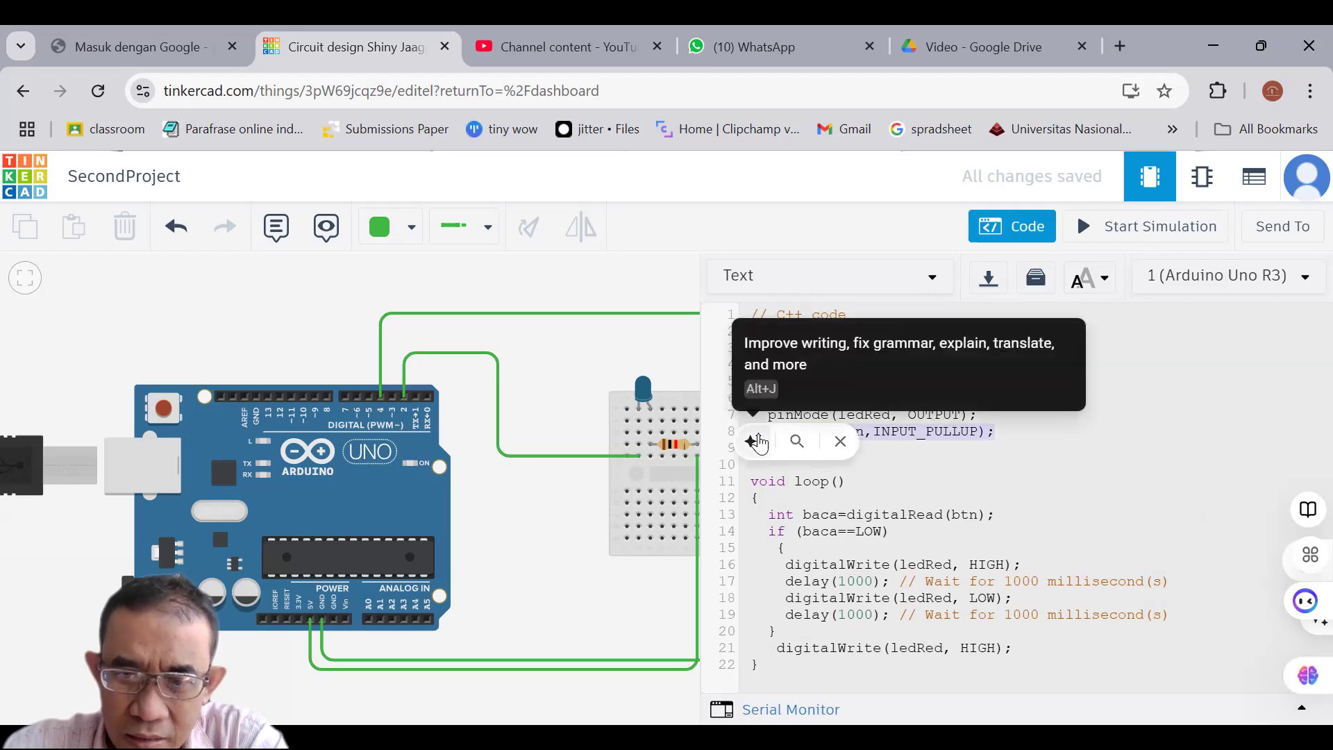
{"action": "key", "text": "BackSpace"}
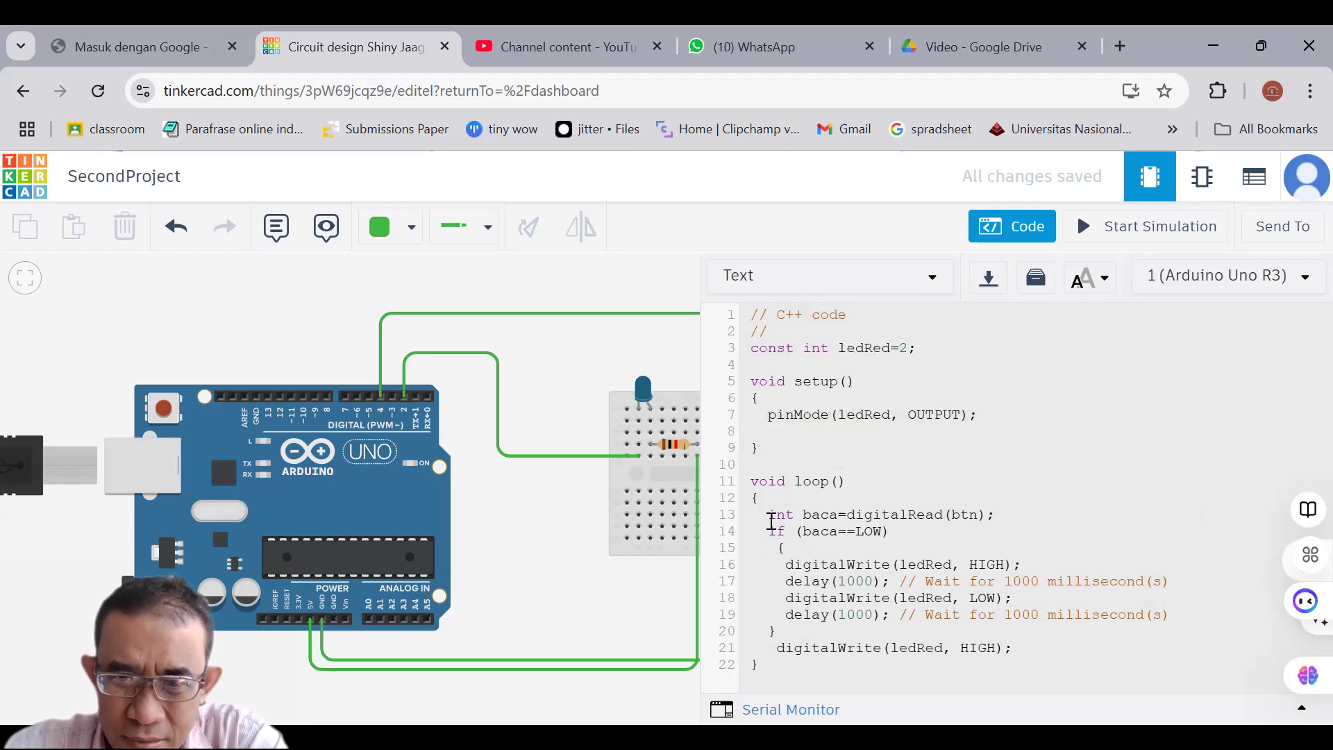
Delete the button reading and the if (baca==LOW) opening from loop, plus its closing brace and the final digitalWrite(ledRed, HIGH) line
{"action": "left_click_drag", "start_coordinate": [769, 514], "coordinate": [962, 550]}
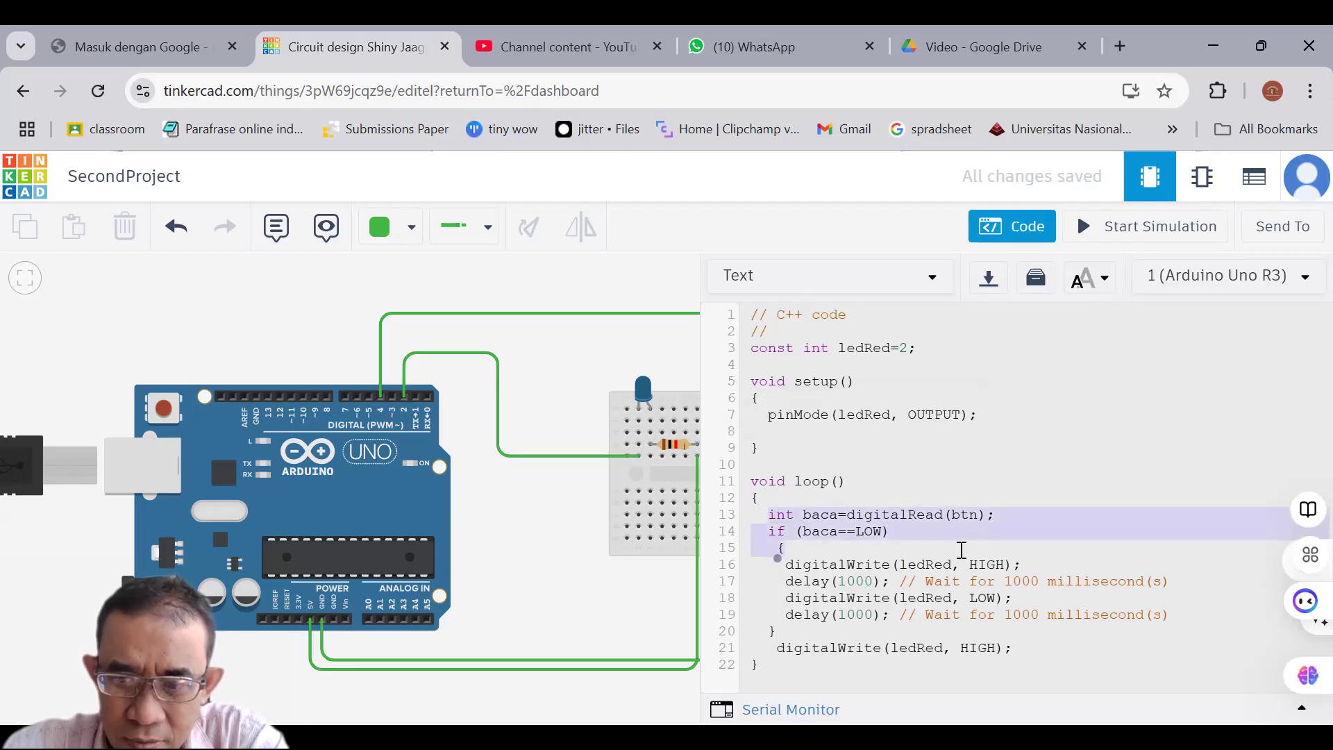
{"action": "key", "text": "BackSpace"}
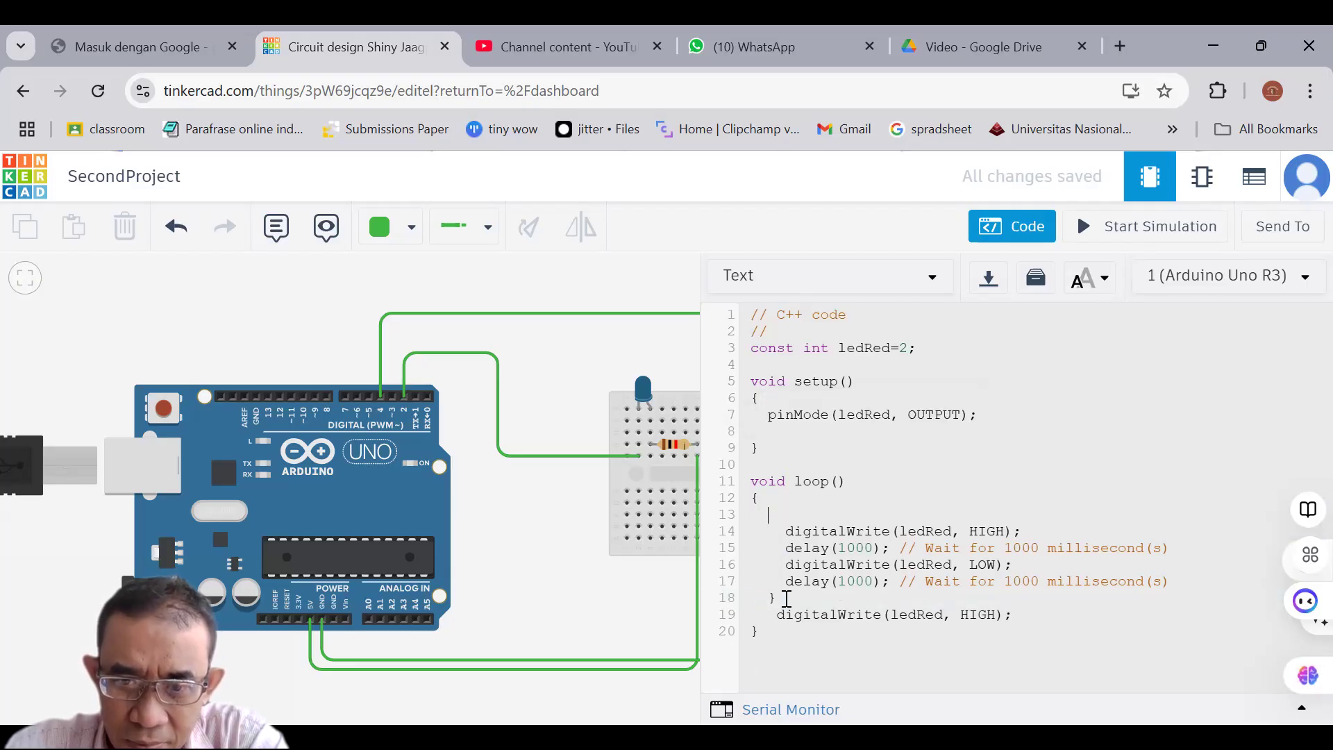
{"action": "left_click_drag", "start_coordinate": [767, 597], "coordinate": [1033, 614]}
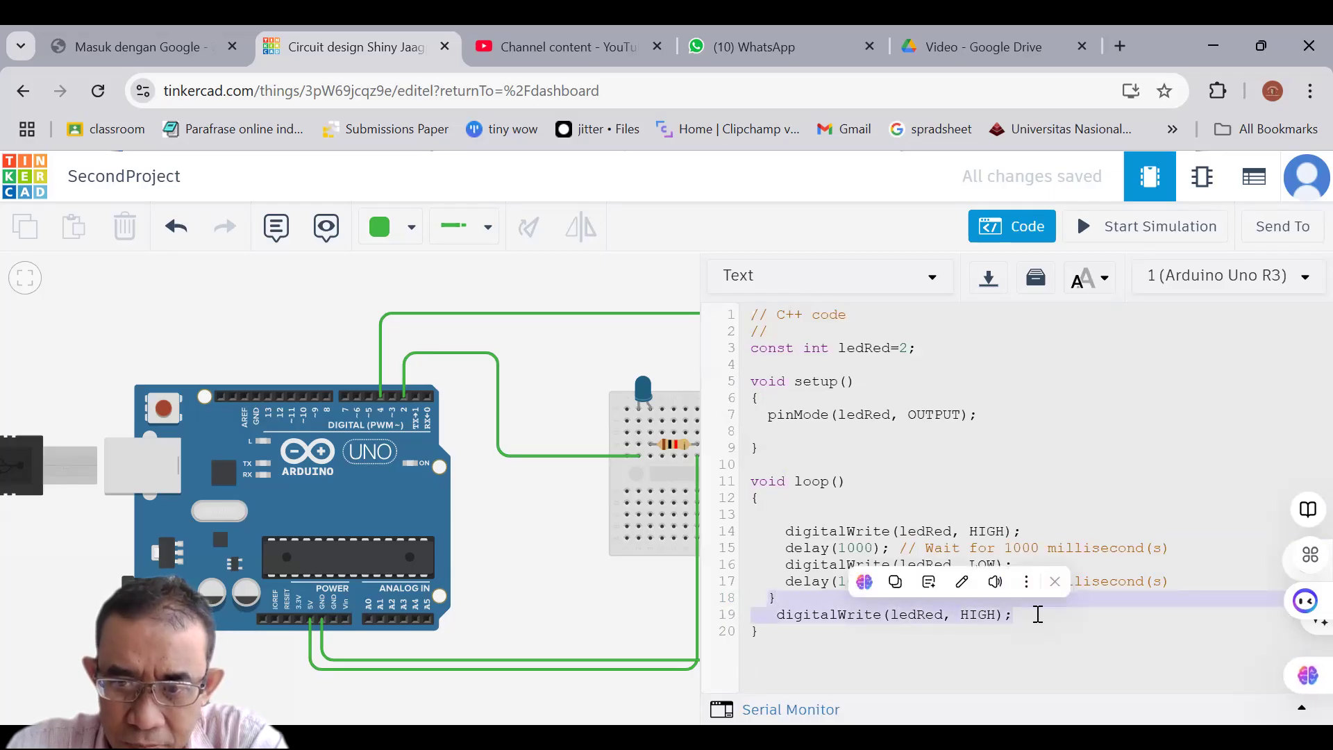
{"action": "key", "text": "BackSpace"}
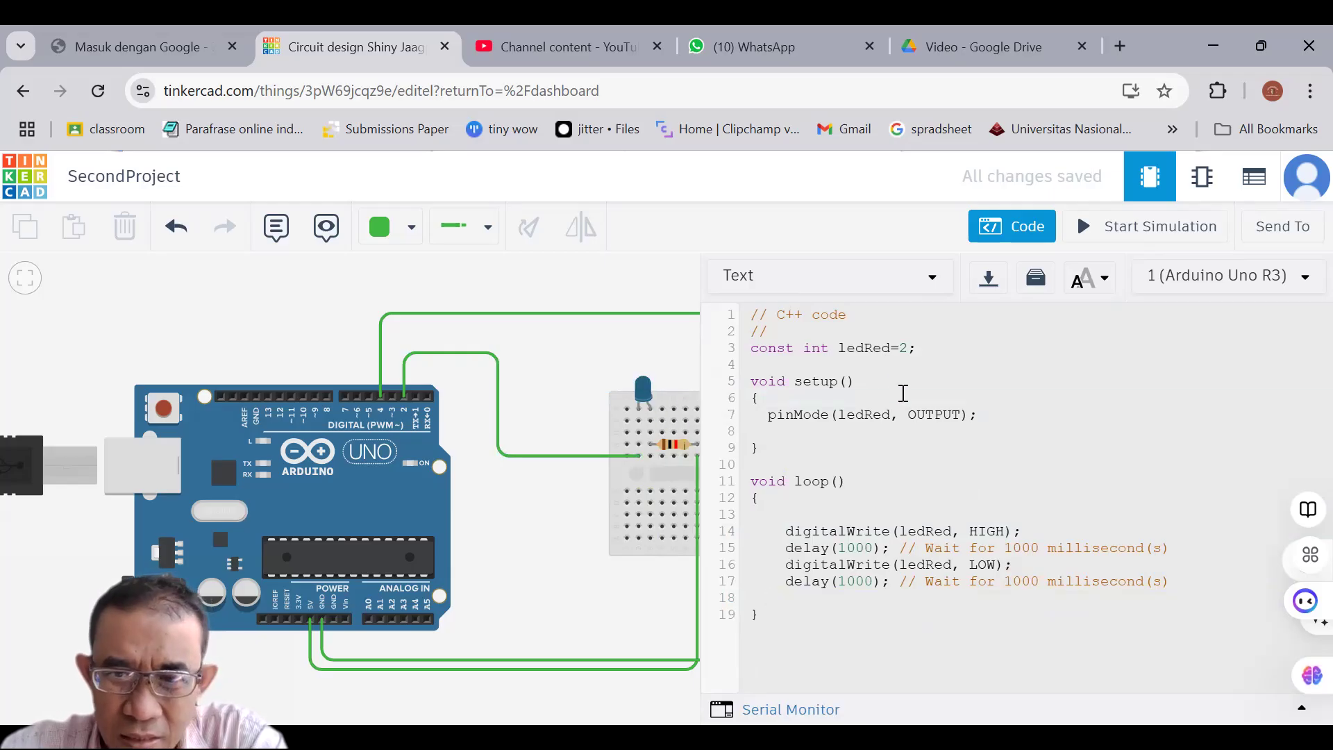
Run the simulation to check the LED's behaviour, stop it, and return to the full circuit view
{"action": "left_click", "coordinate": [1141, 229]}
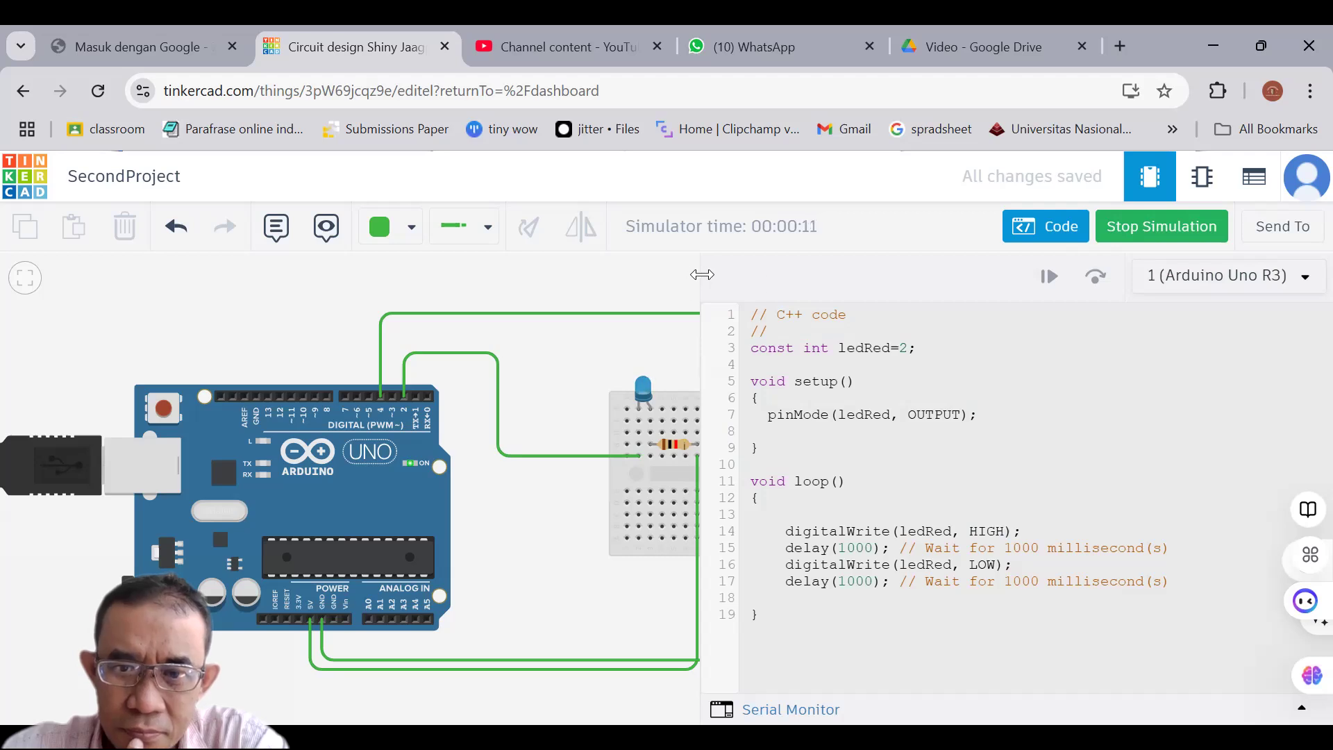
{"action": "left_click", "coordinate": [1182, 229]}
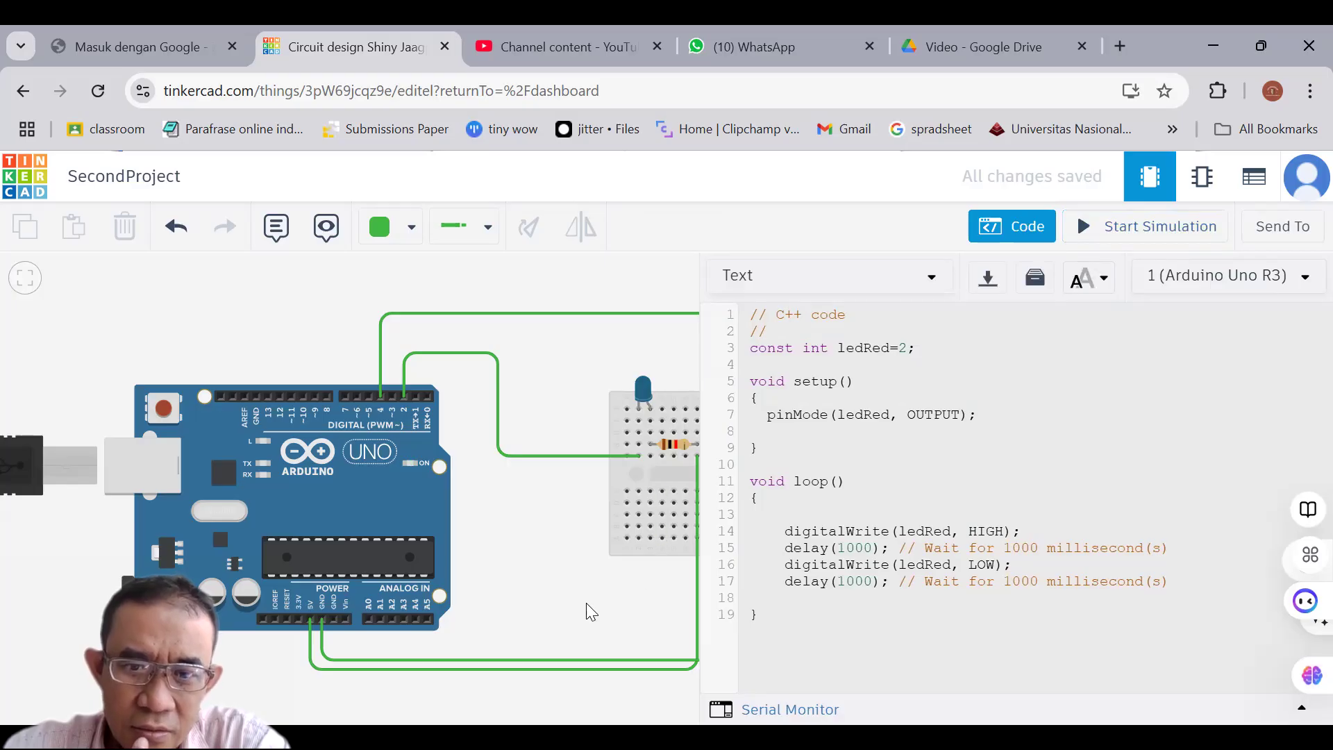
{"action": "left_click", "coordinate": [586, 603]}
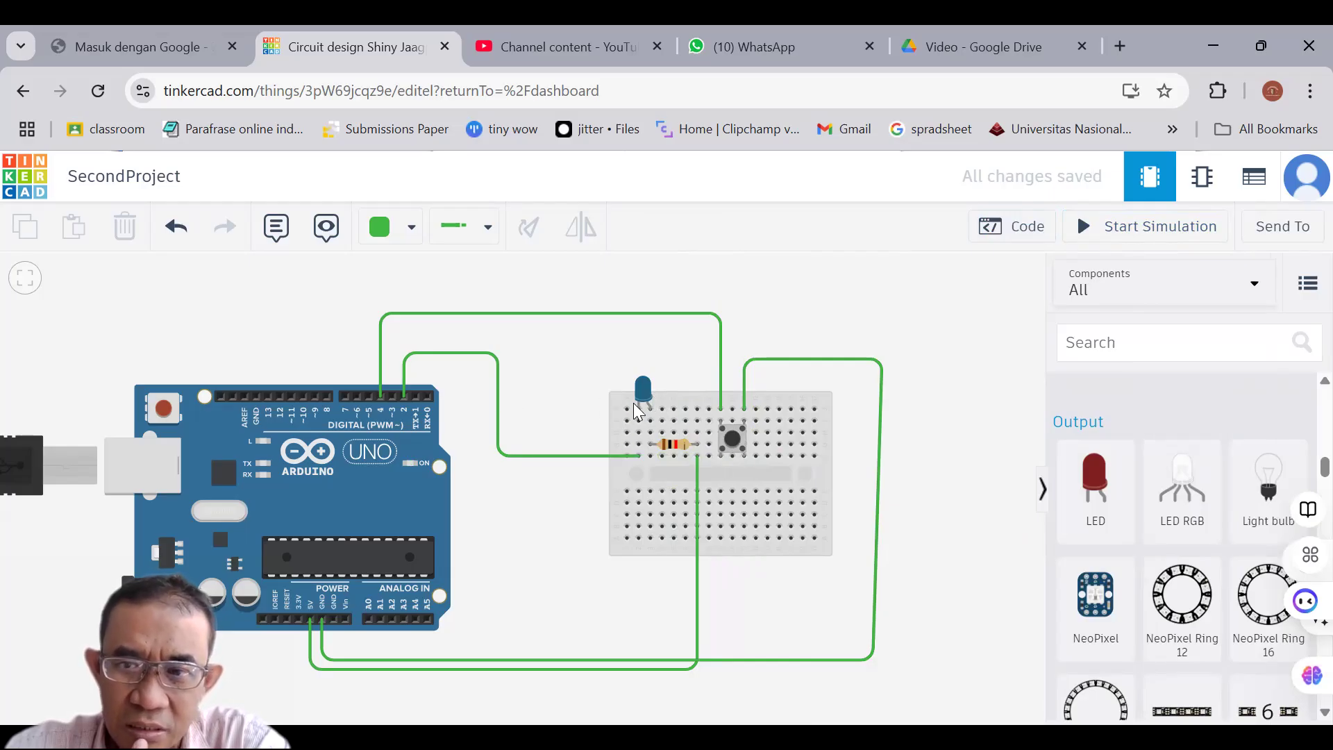
Reopen the code editor and fit the Arduino and the whole breadboard into view beside it
{"action": "left_click", "coordinate": [1010, 227]}
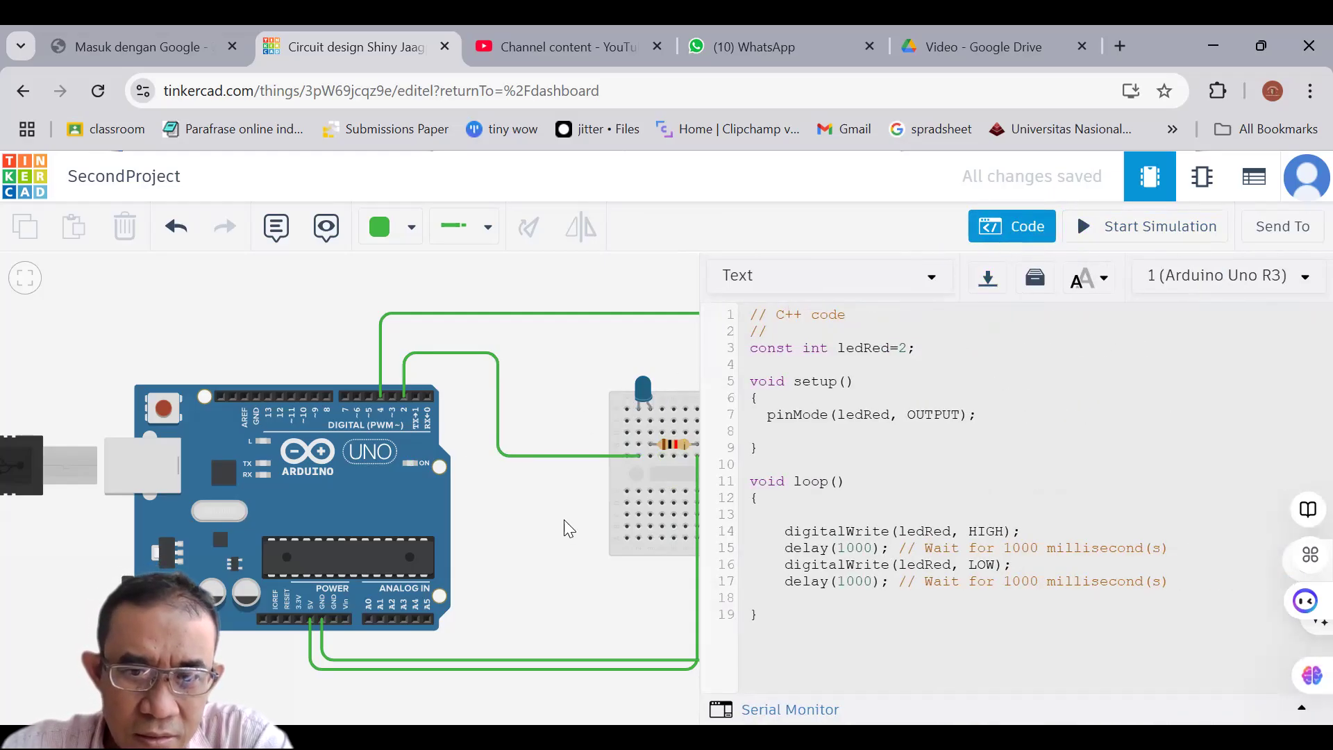
{"action": "scroll", "coordinate": [569, 606], "scroll_direction": "down", "scroll_amount": 2}
{"action": "left_click_drag", "start_coordinate": [570, 605], "coordinate": [467, 561]}
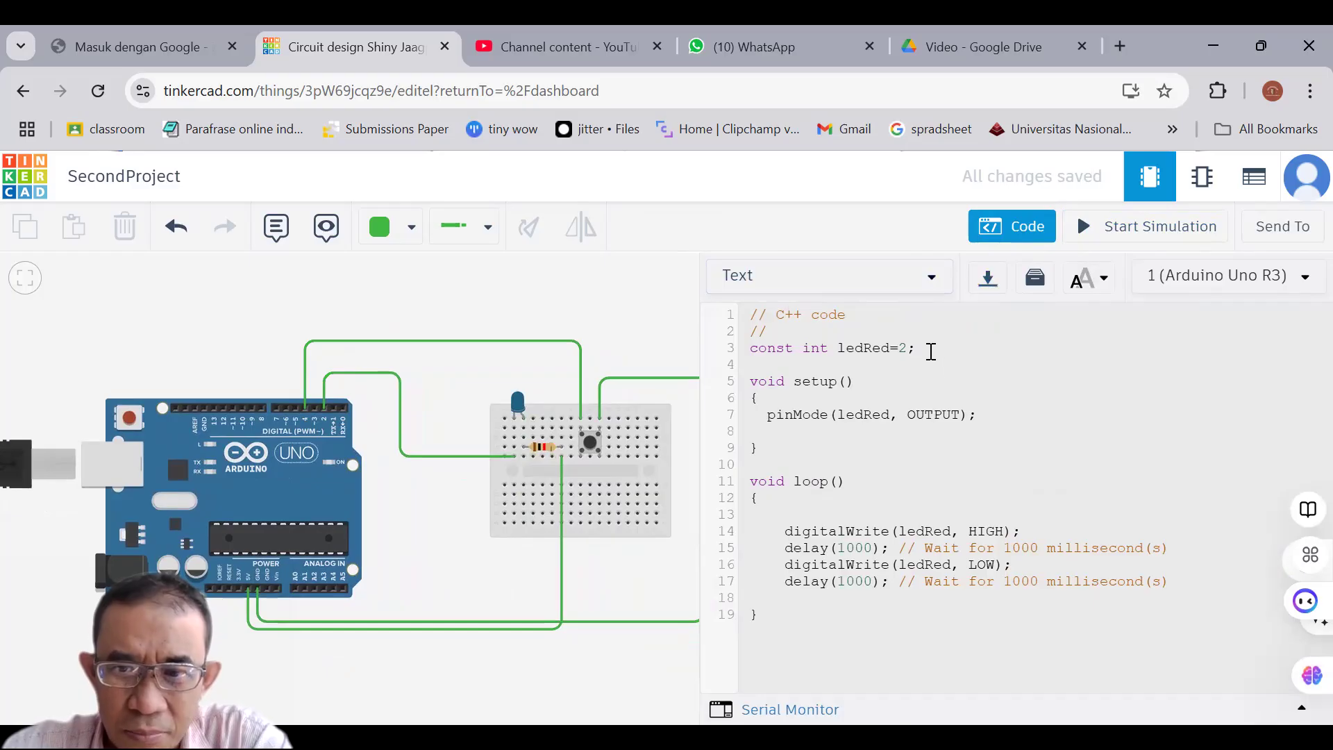
Add the declaration "const int btn=4;" below the ledRed declaration in the Arduino code
{"action": "left_click", "coordinate": [934, 350]}
{"action": "key", "text": "Return"}
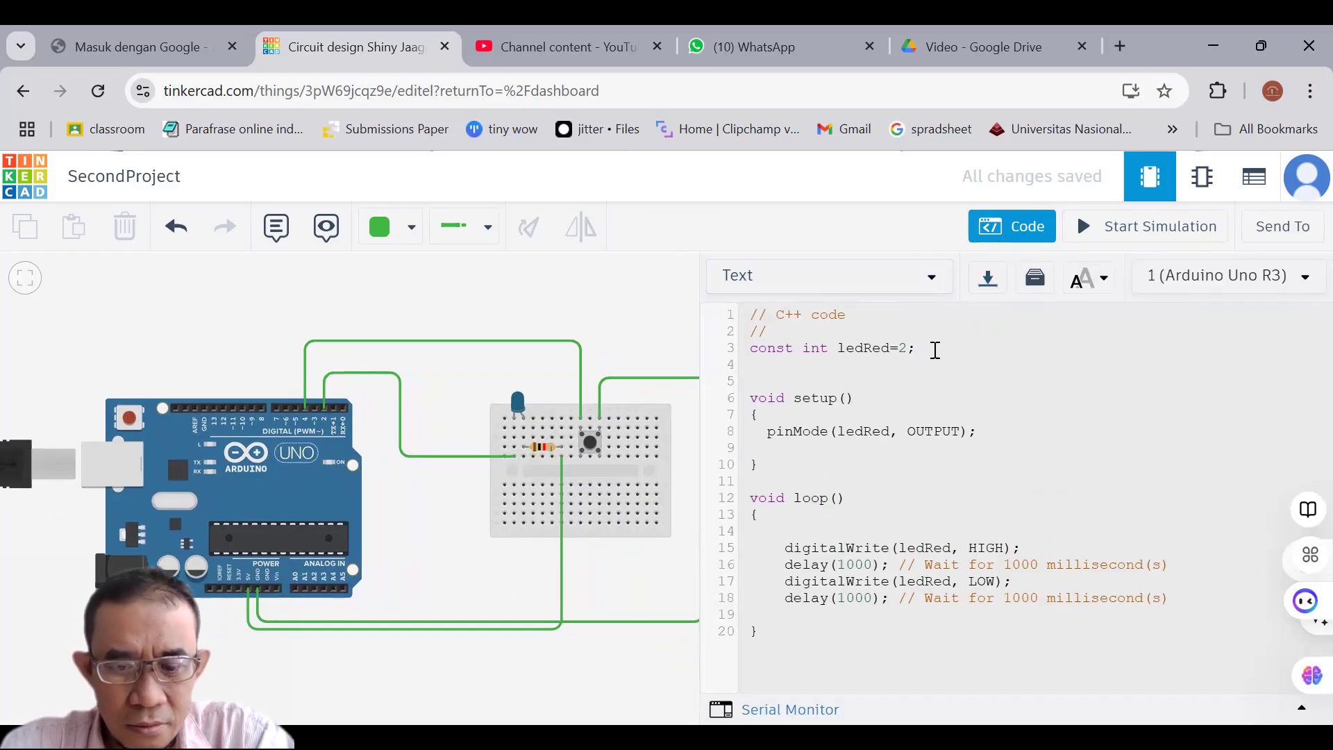
{"action": "type", "text": "const int btn=4;"}
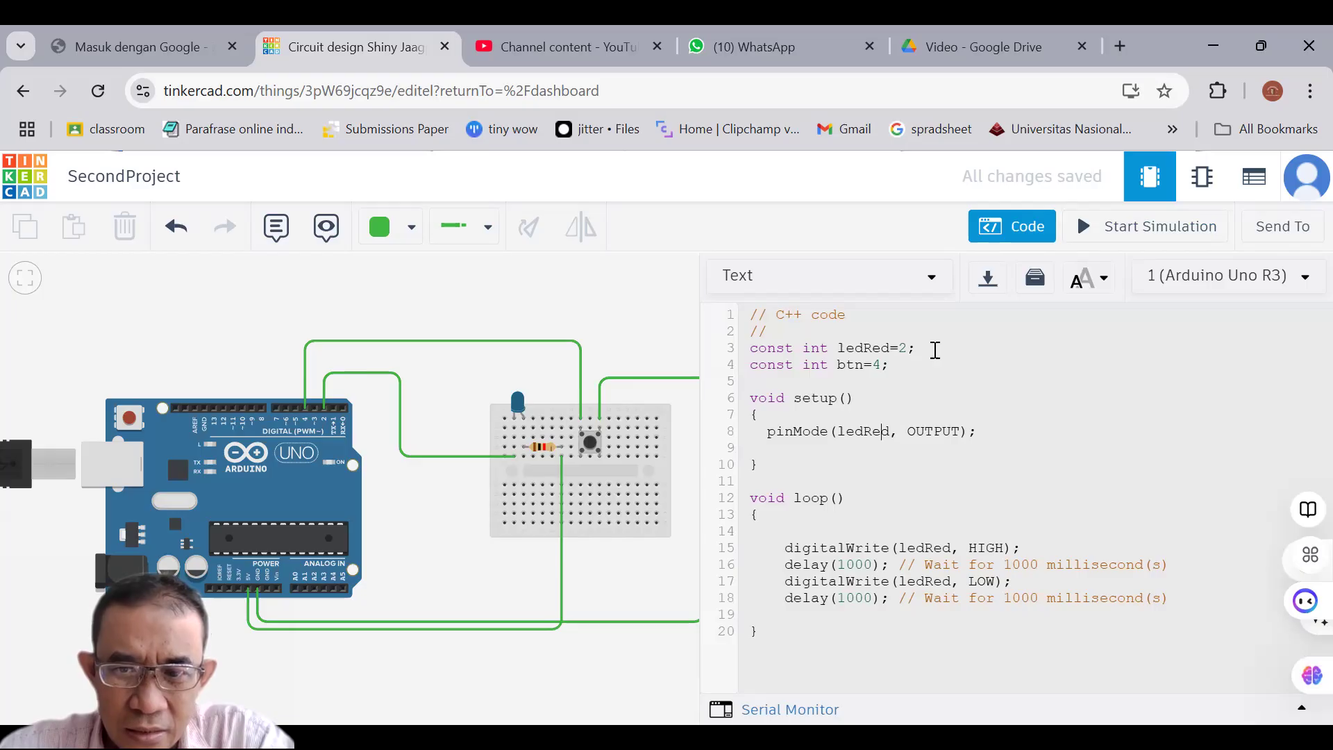
Duplicate the line "pinMode(ledRed, OUTPUT);" onto the empty line below it in setup
{"action": "key", "text": "shift+Down"}
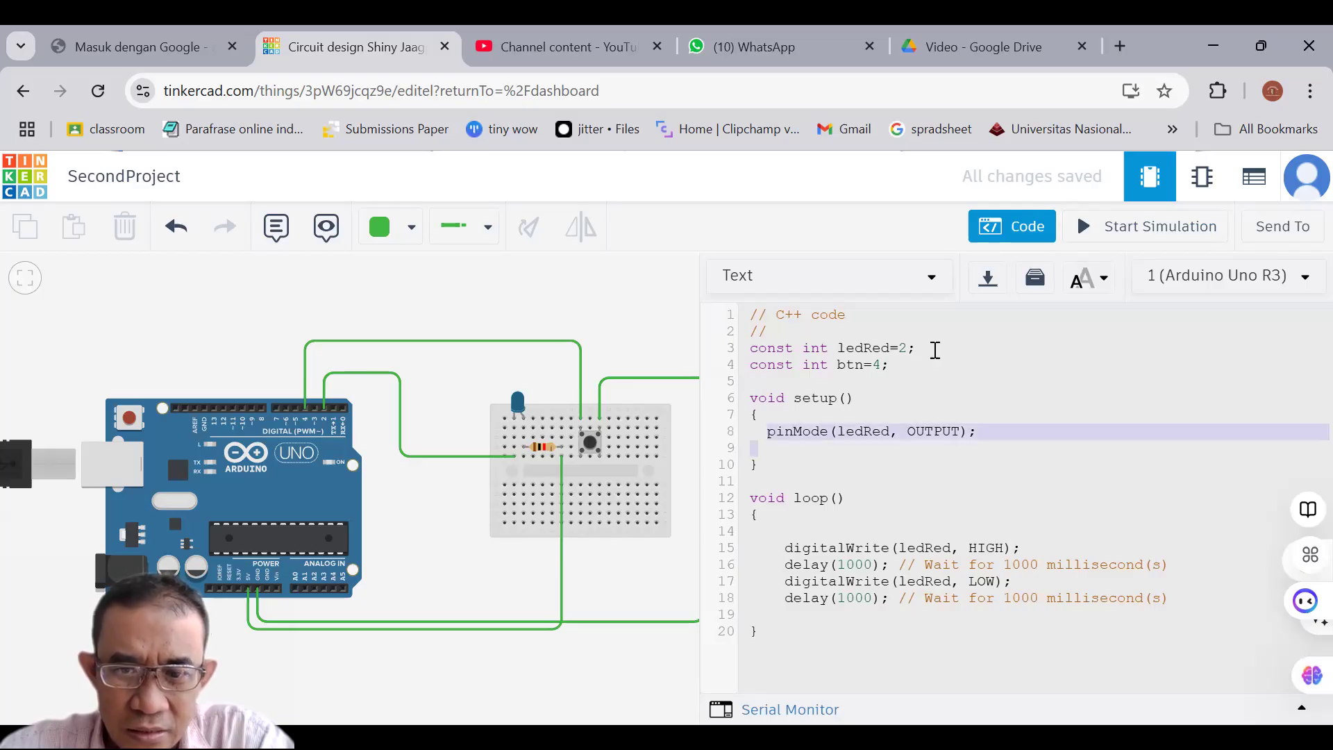
{"action": "key", "text": "shift+Left"}
{"action": "key", "text": "ctrl+c"}
{"action": "key", "text": "Left"}
{"action": "key", "text": "Down"}
{"action": "key", "text": "End"}
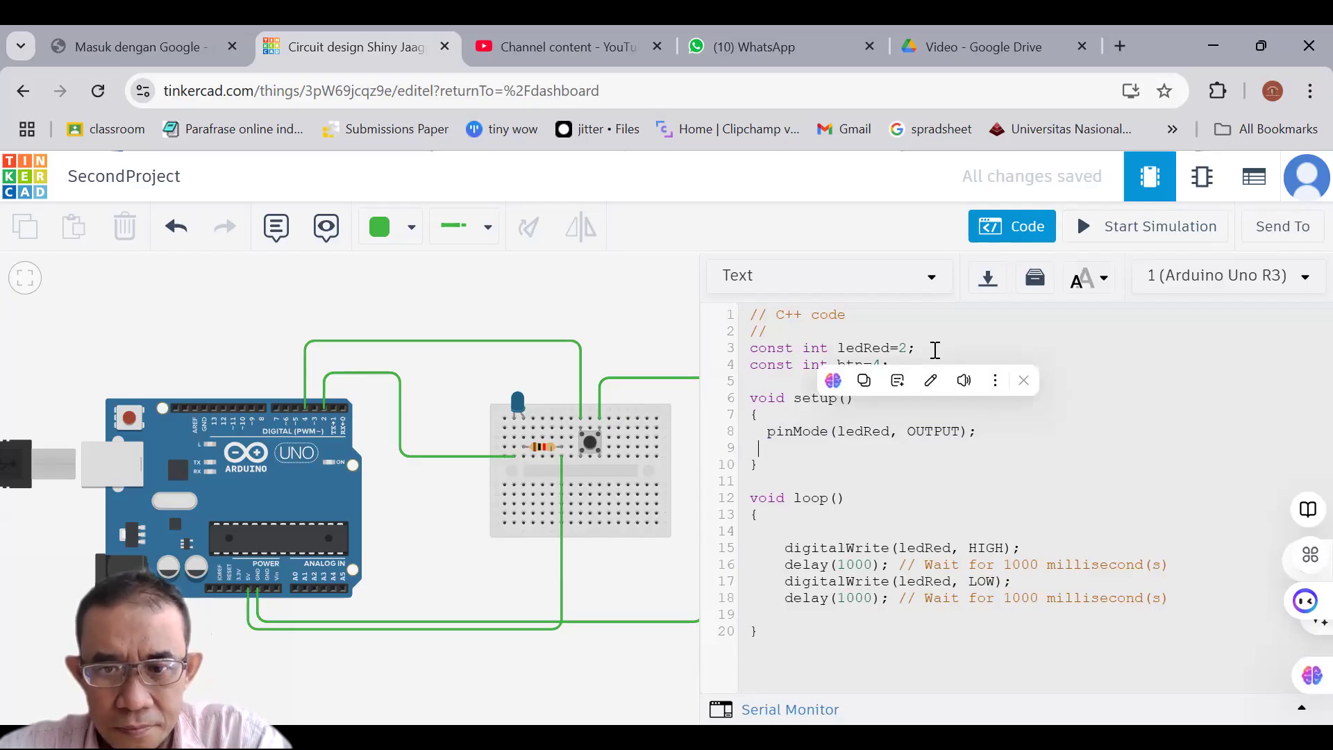
{"action": "key", "text": "ctrl+v"}
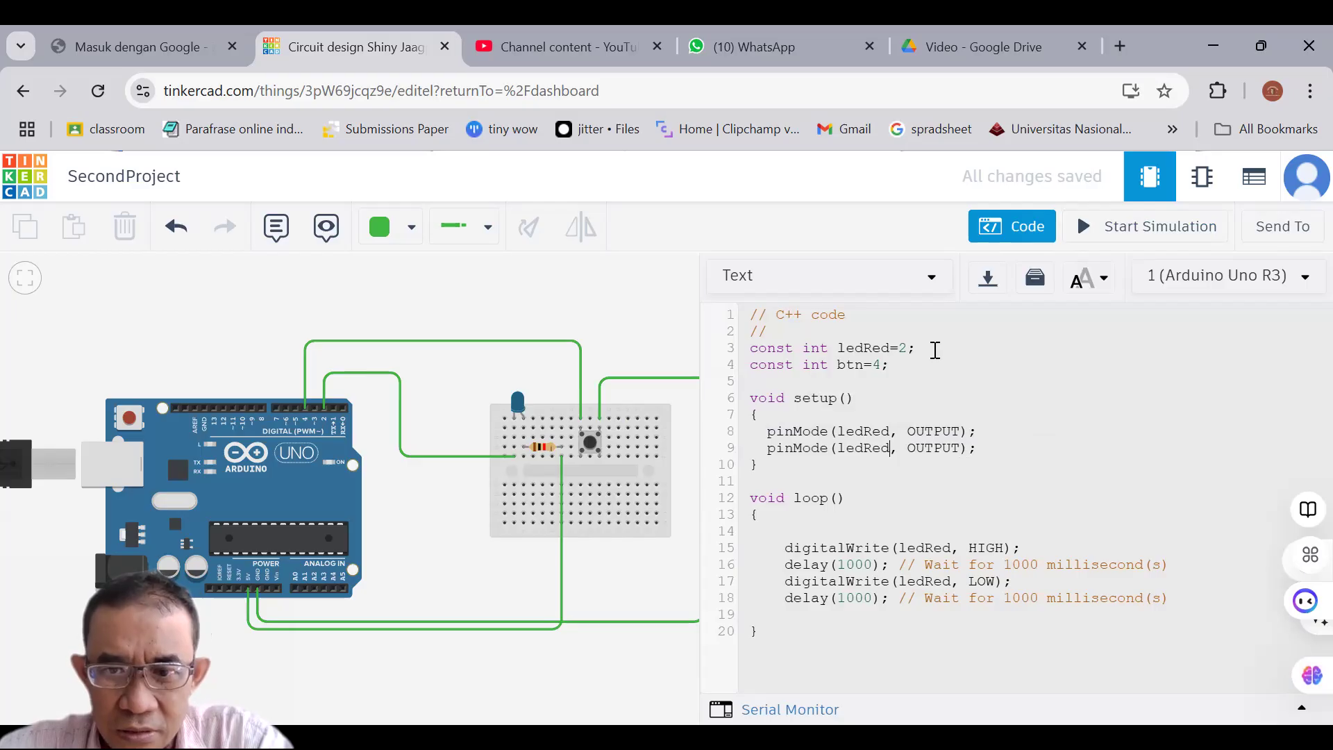
Replace ledRed with btn in the second pinMode line of setup
{"action": "key", "text": "BackSpace"}
{"action": "key", "text": "BackSpace"}
{"action": "key", "text": "BackSpace"}
{"action": "key", "text": "BackSpace"}
{"action": "key", "text": "BackSpace"}
{"action": "key", "text": "BackSpace"}
{"action": "type", "text": "btn"}
Change the btn pin mode to INPUT_PULLUP and remove the space before it, giving "pinMode(btn,INPUT_PULLUP);"
{"action": "key", "text": "shift+Right"}
{"action": "key", "text": "shift+Right"}
{"action": "key", "text": "shift+Right"}
{"action": "key", "text": "shift+Right"}
{"action": "key", "text": "shift+Right"}
{"action": "key", "text": "shift+Right"}
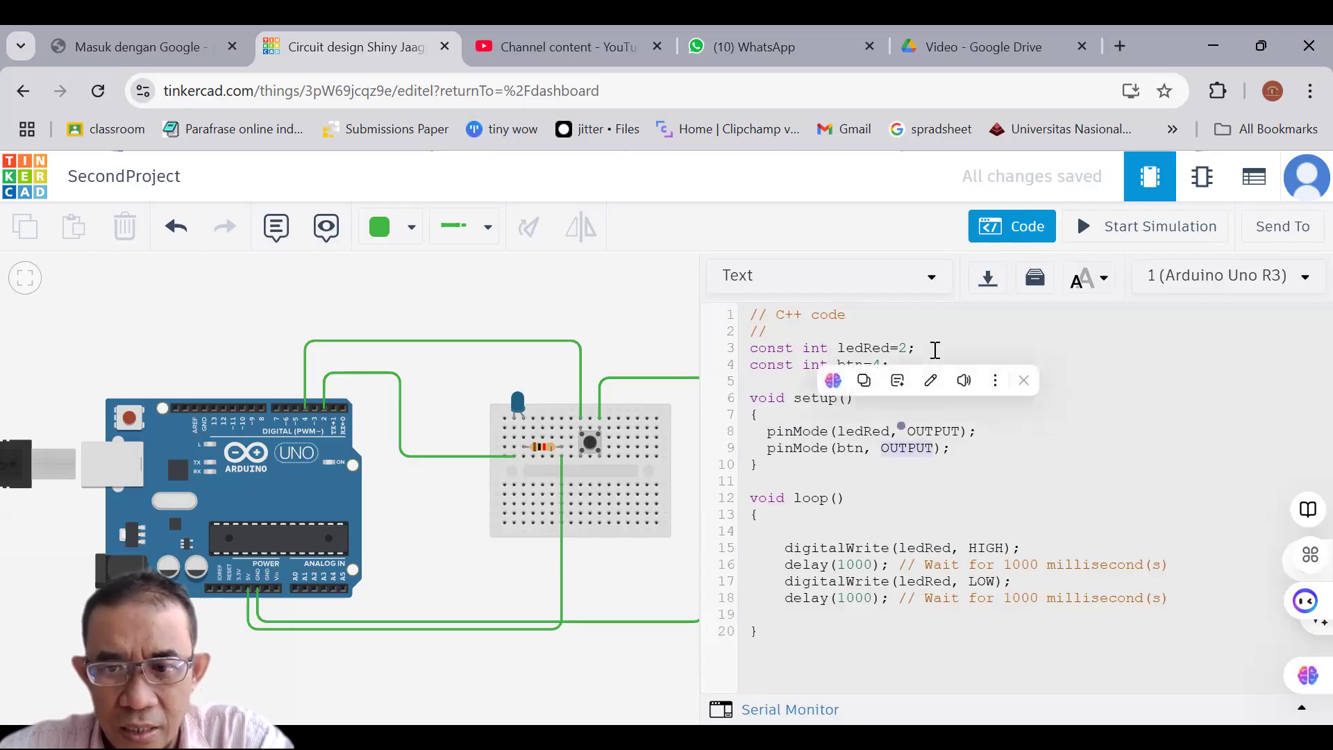
{"action": "type", "text": "INPUT"}
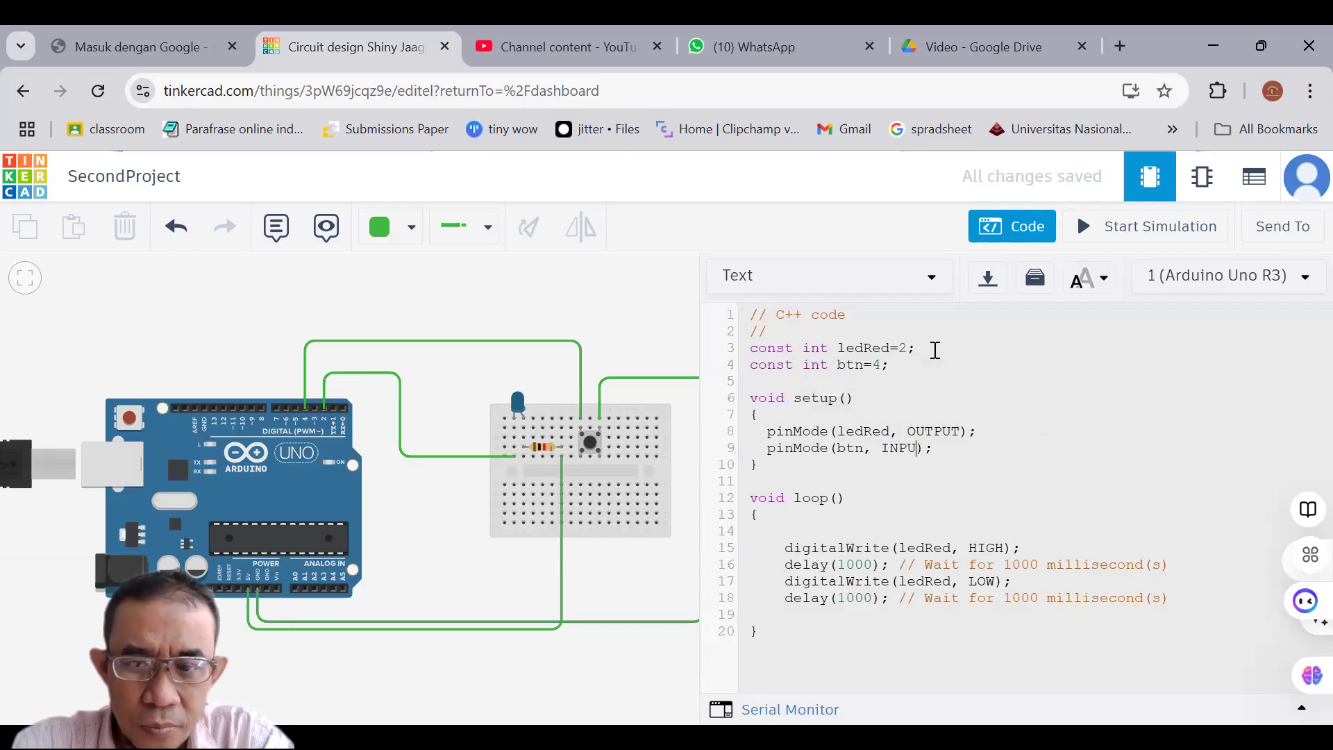
{"action": "type", "text": "_PULL"}
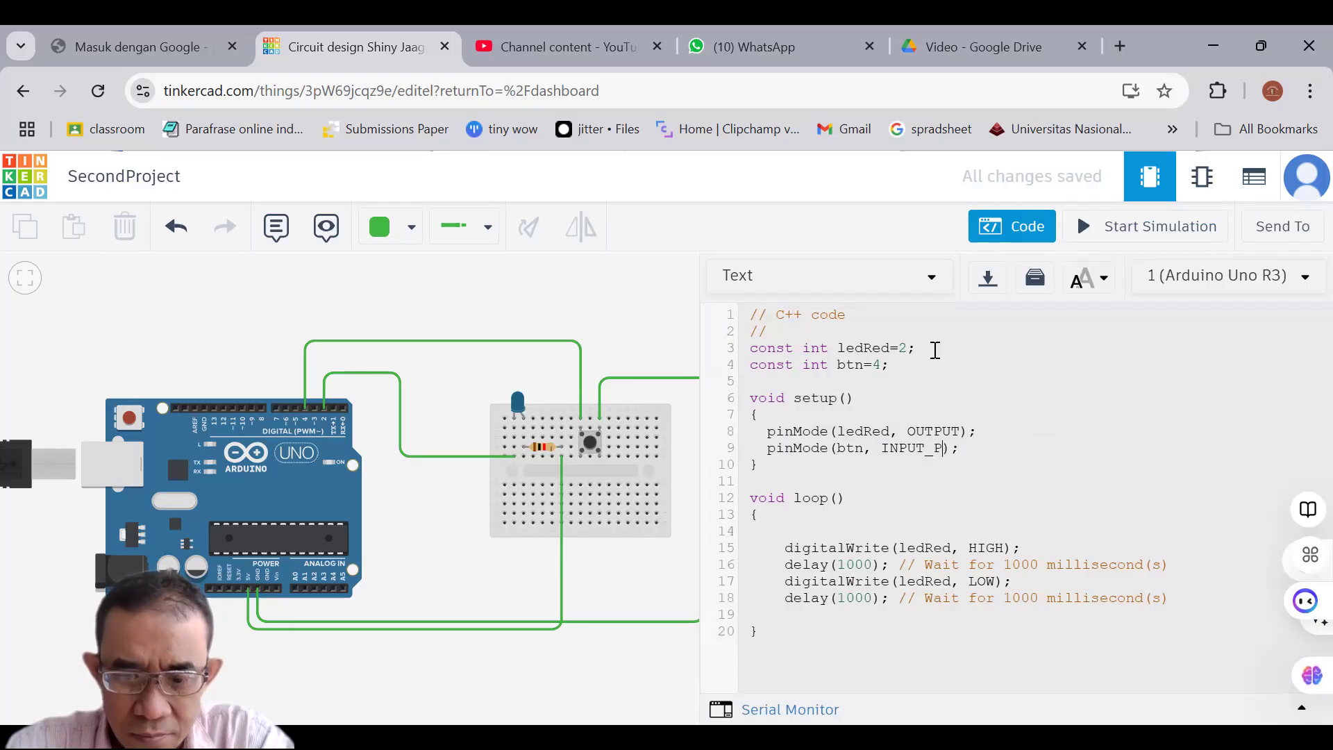
{"action": "type", "text": "UP"}
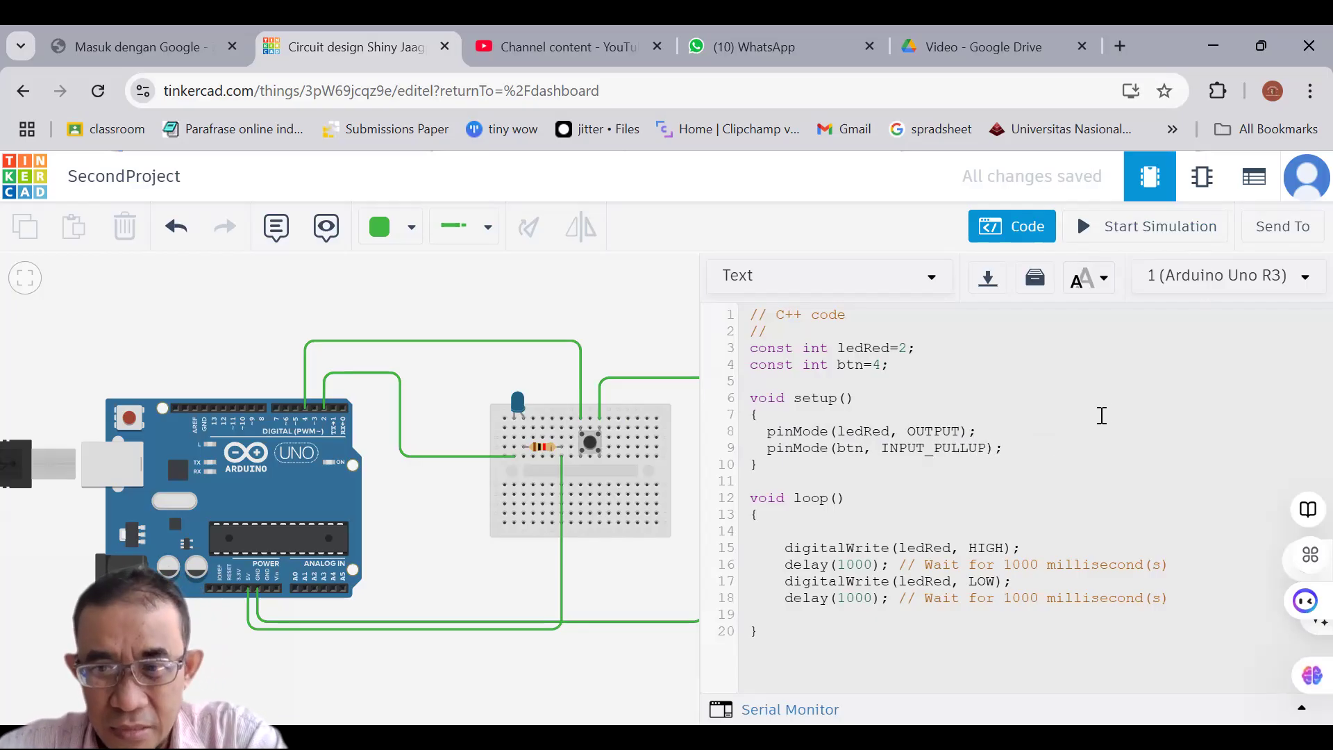
{"action": "left_click", "coordinate": [882, 448]}
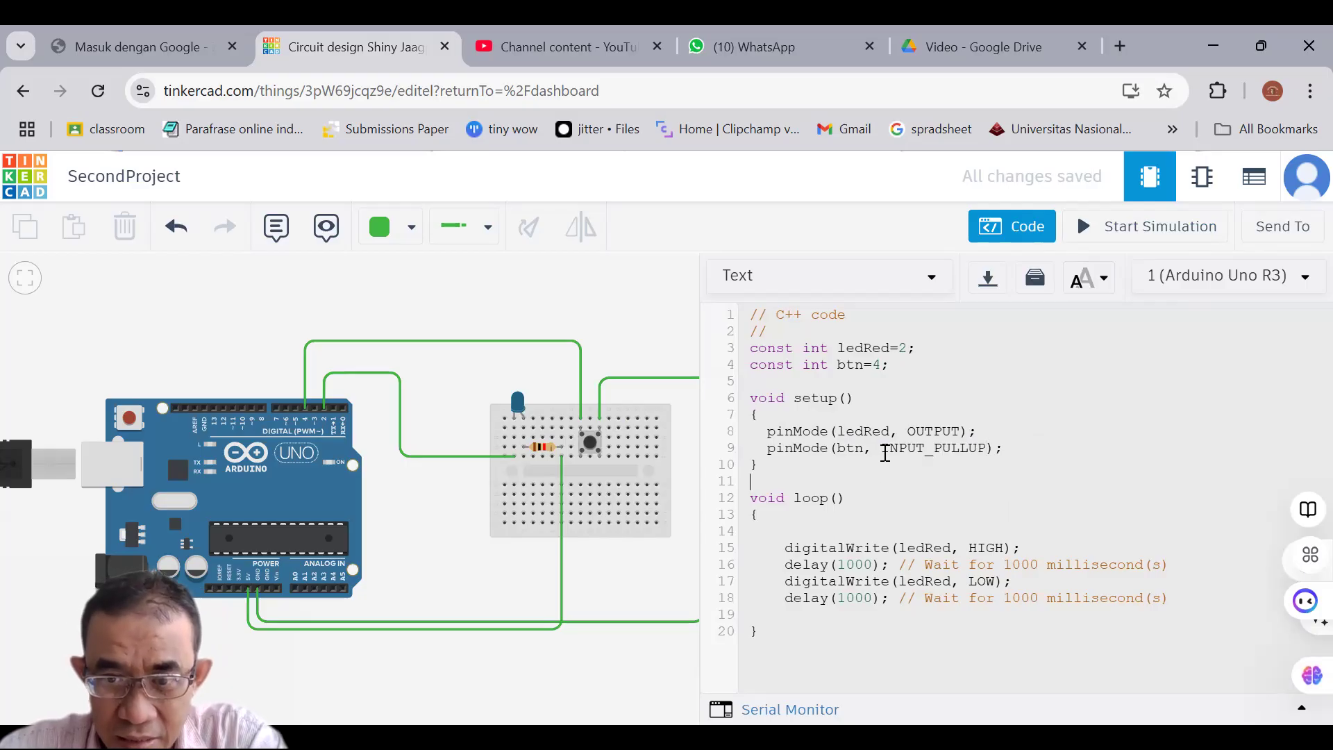
{"action": "key", "text": "BackSpace"}
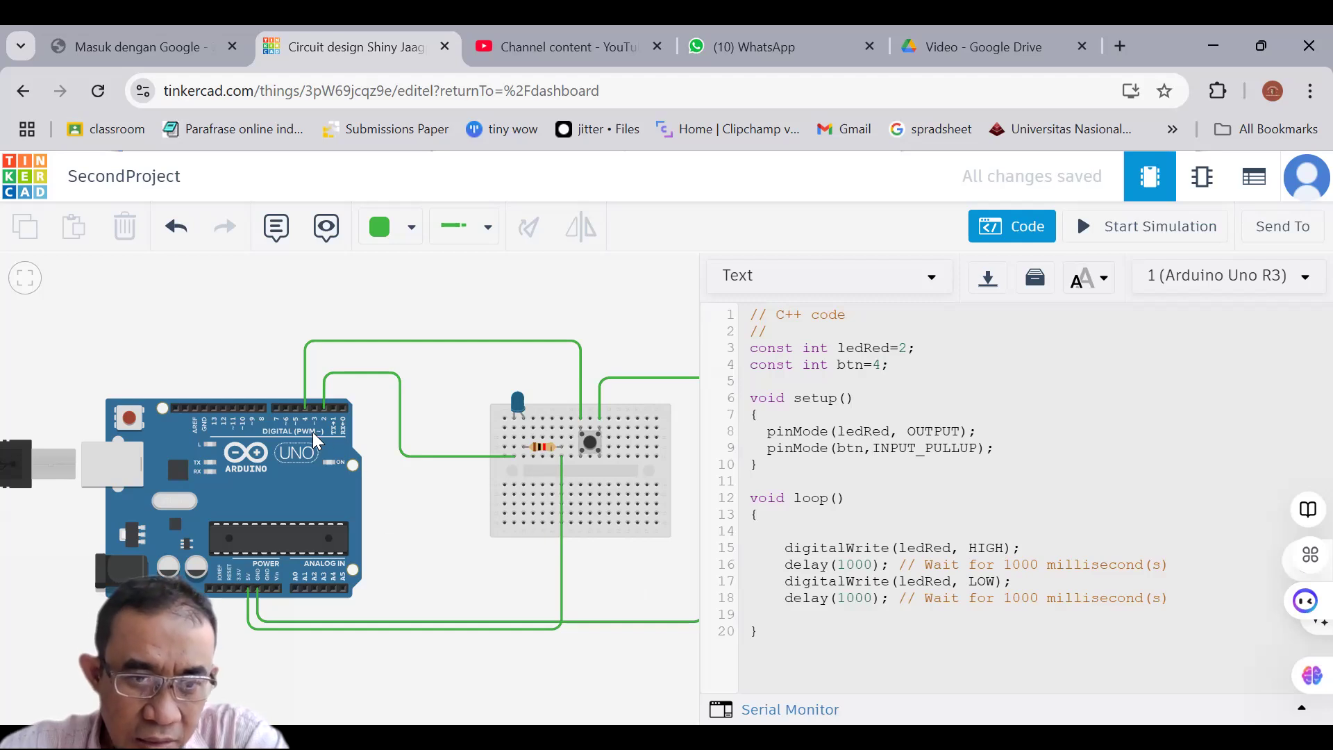
Add "int bacaBtn=digitalRead(btn)" as the first line of loop, followed by a new empty line
{"action": "scroll", "coordinate": [308, 415], "scroll_direction": "up", "scroll_amount": 5}
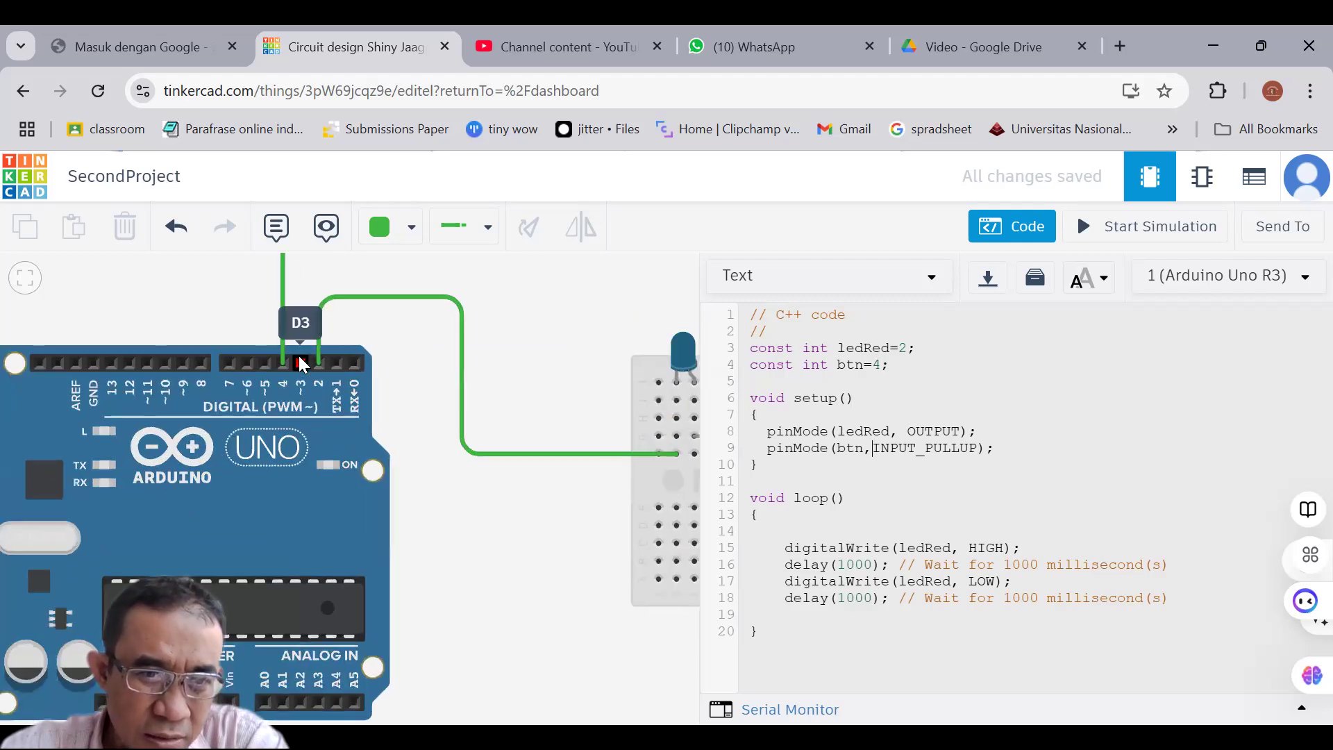
{"action": "scroll", "coordinate": [282, 359], "scroll_direction": "down", "scroll_amount": 5}
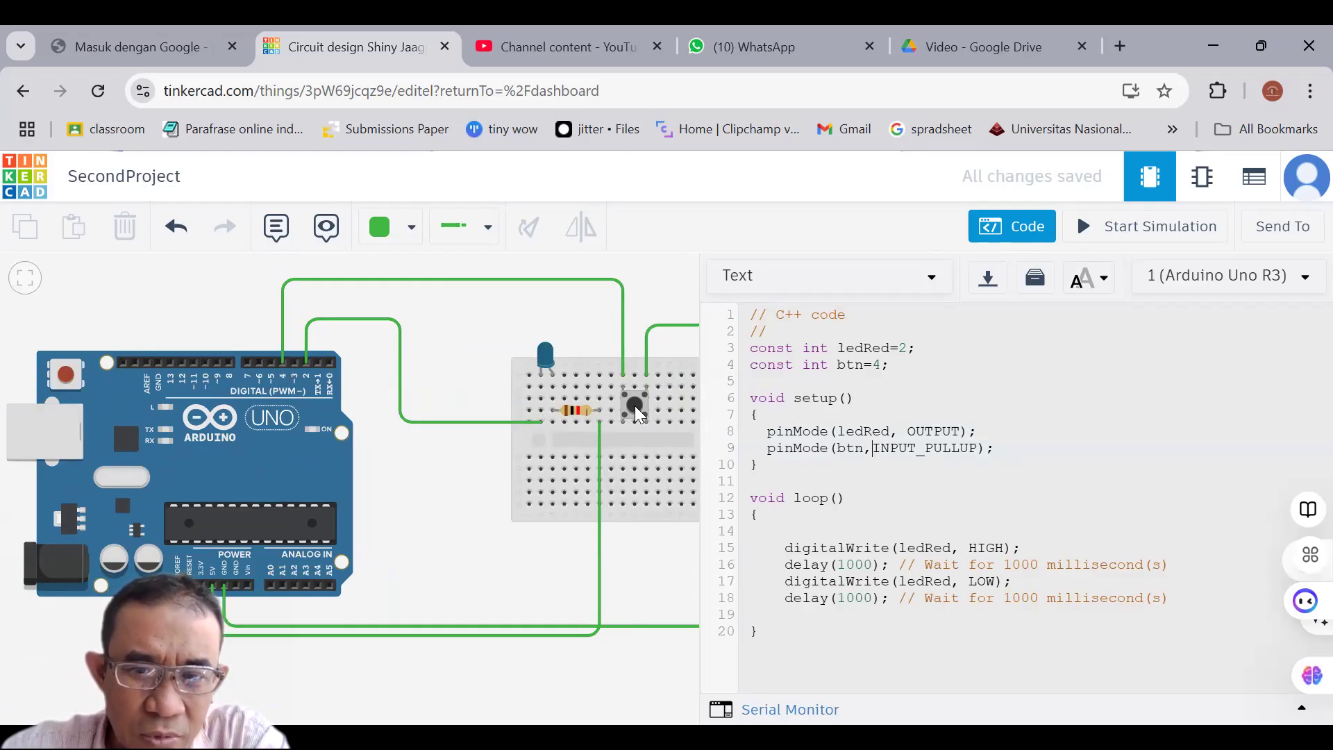
{"action": "scroll", "coordinate": [639, 443], "scroll_direction": "down", "scroll_amount": 2}
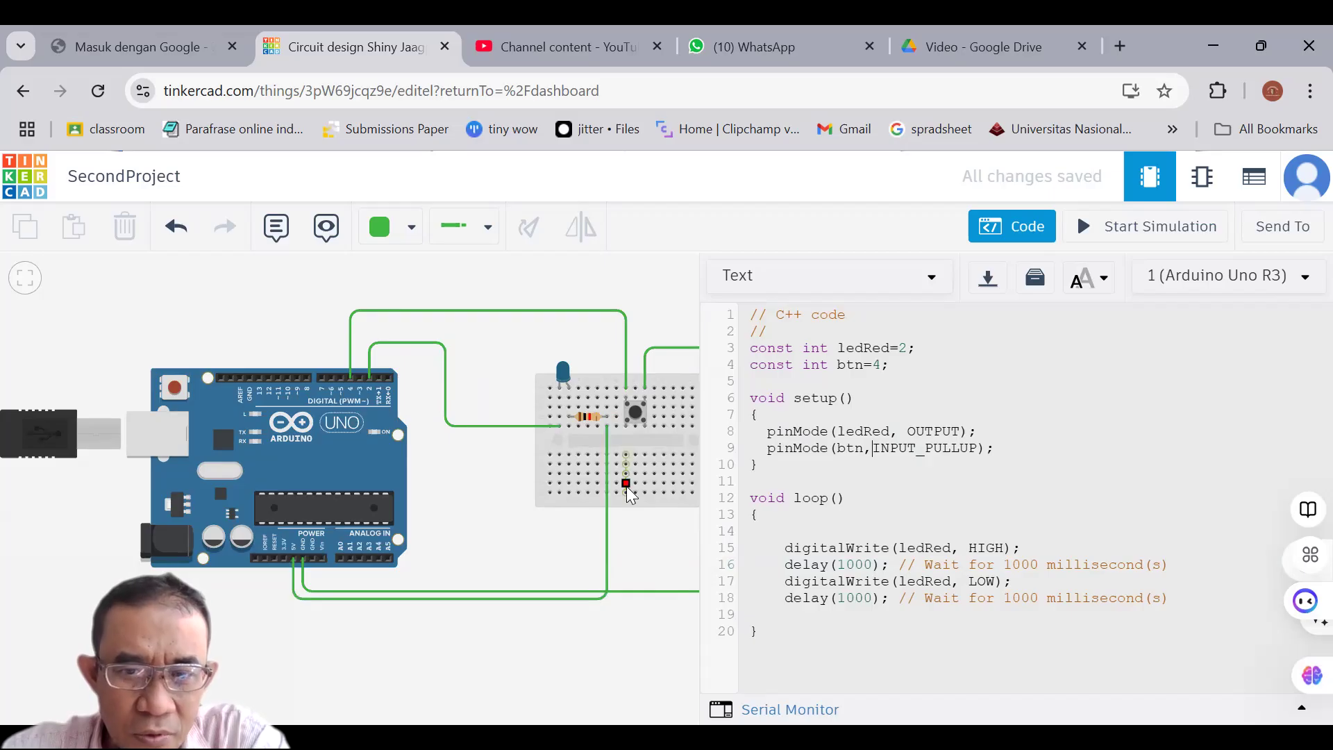
{"action": "left_click", "coordinate": [779, 534]}
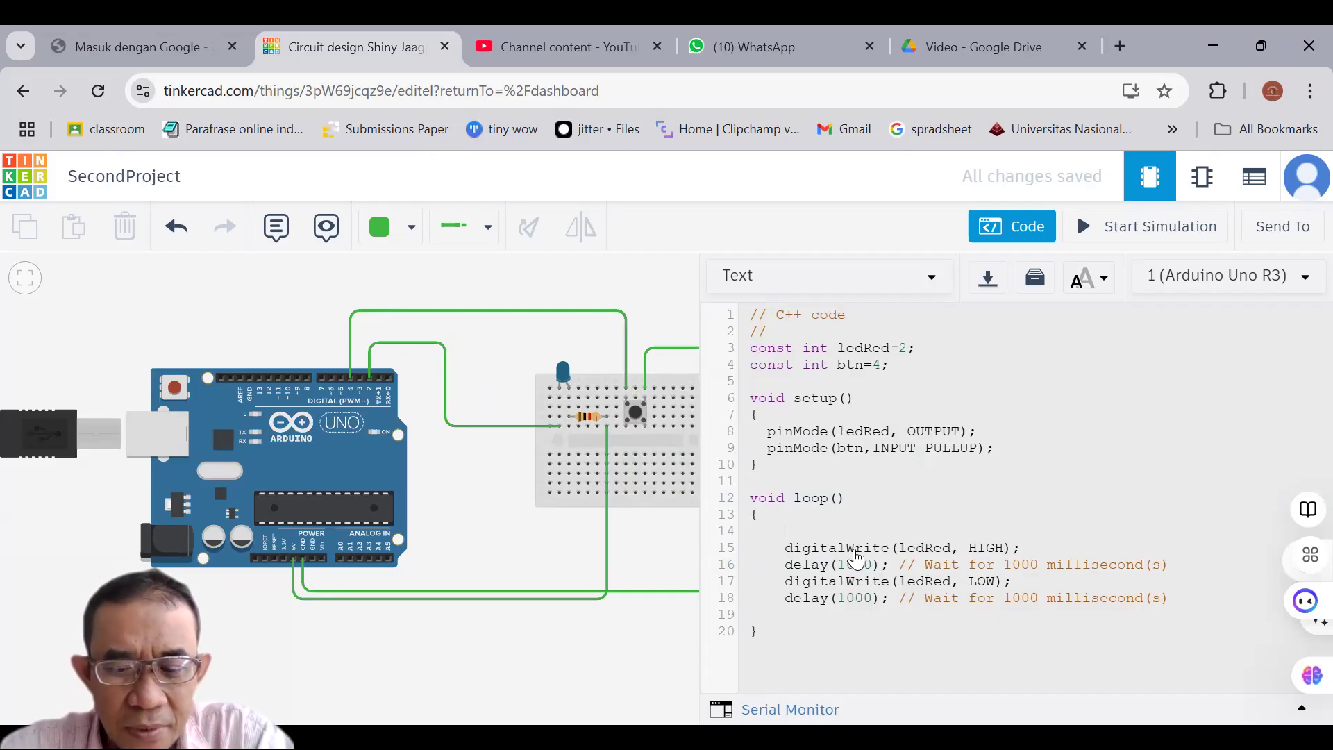
{"action": "type", "text": "int"}
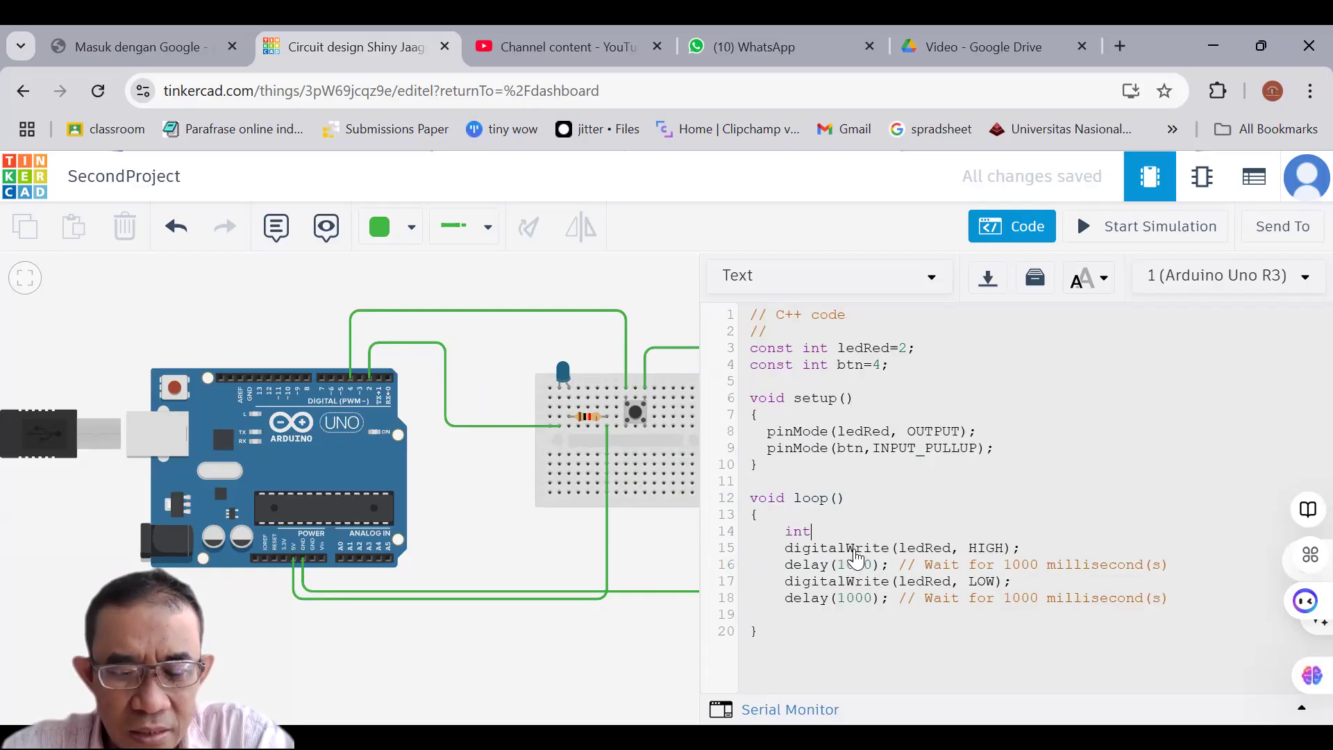
{"action": "type", "text": " baca"}
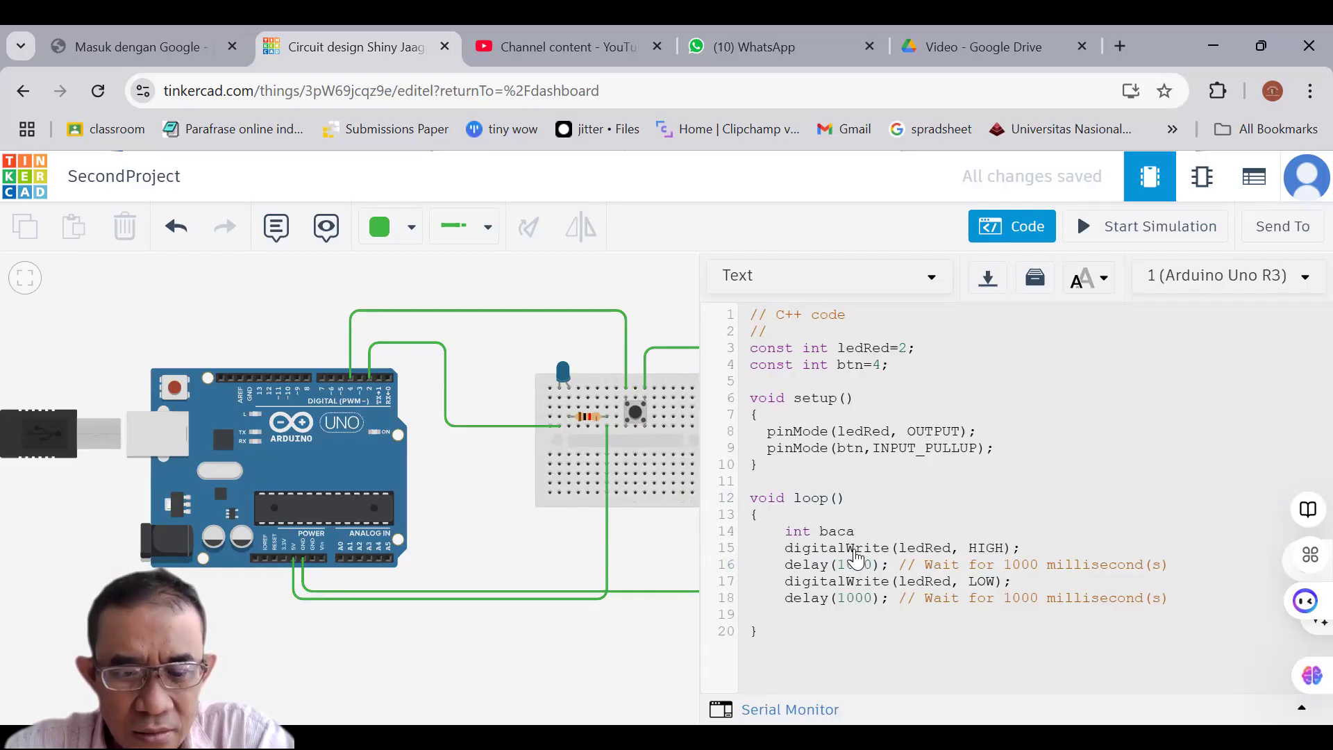
{"action": "type", "text": "Btn"}
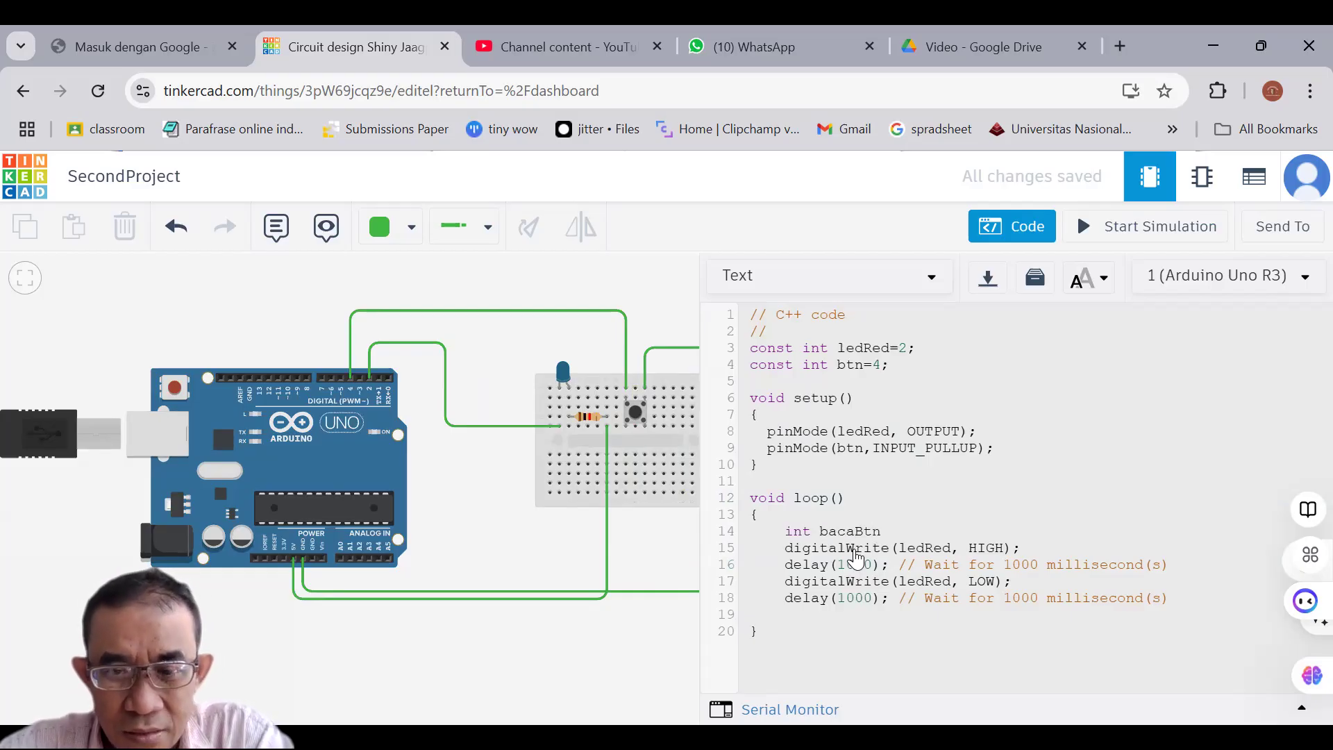
{"action": "type", "text": "="}
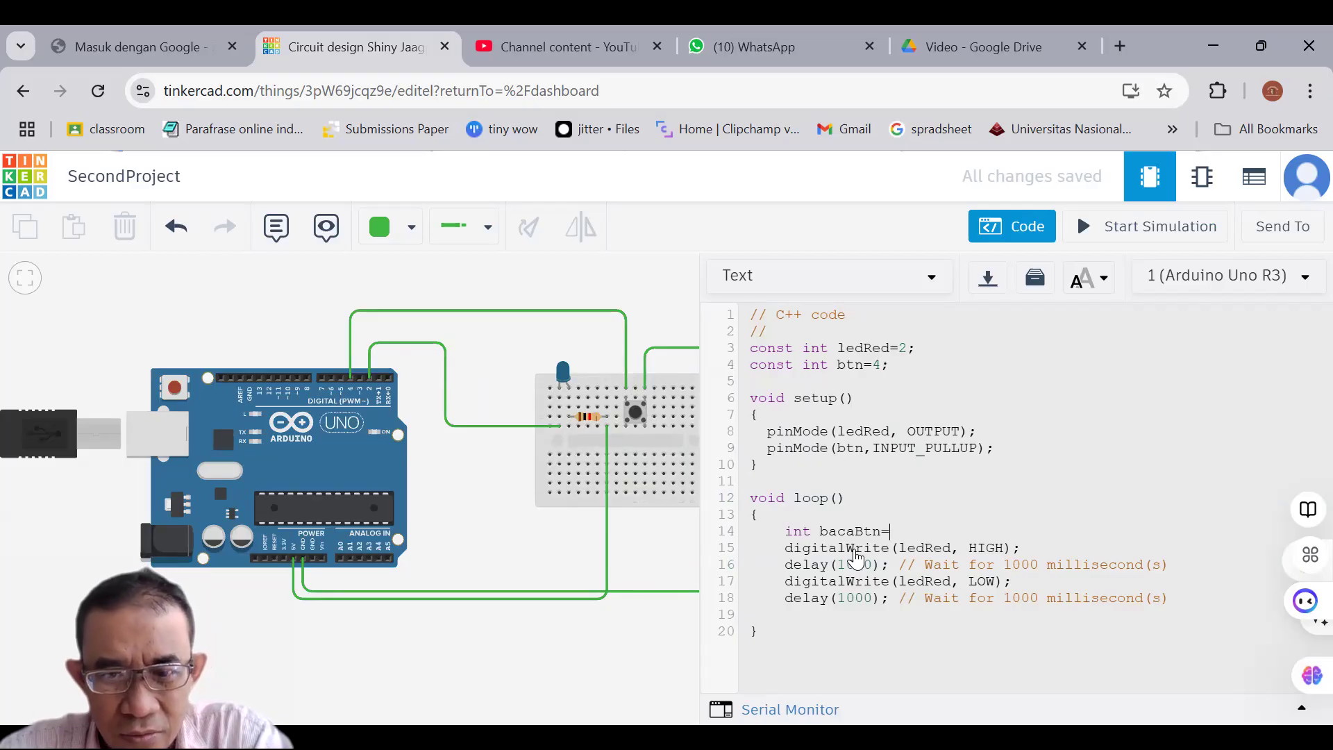
{"action": "type", "text": "digitak"}
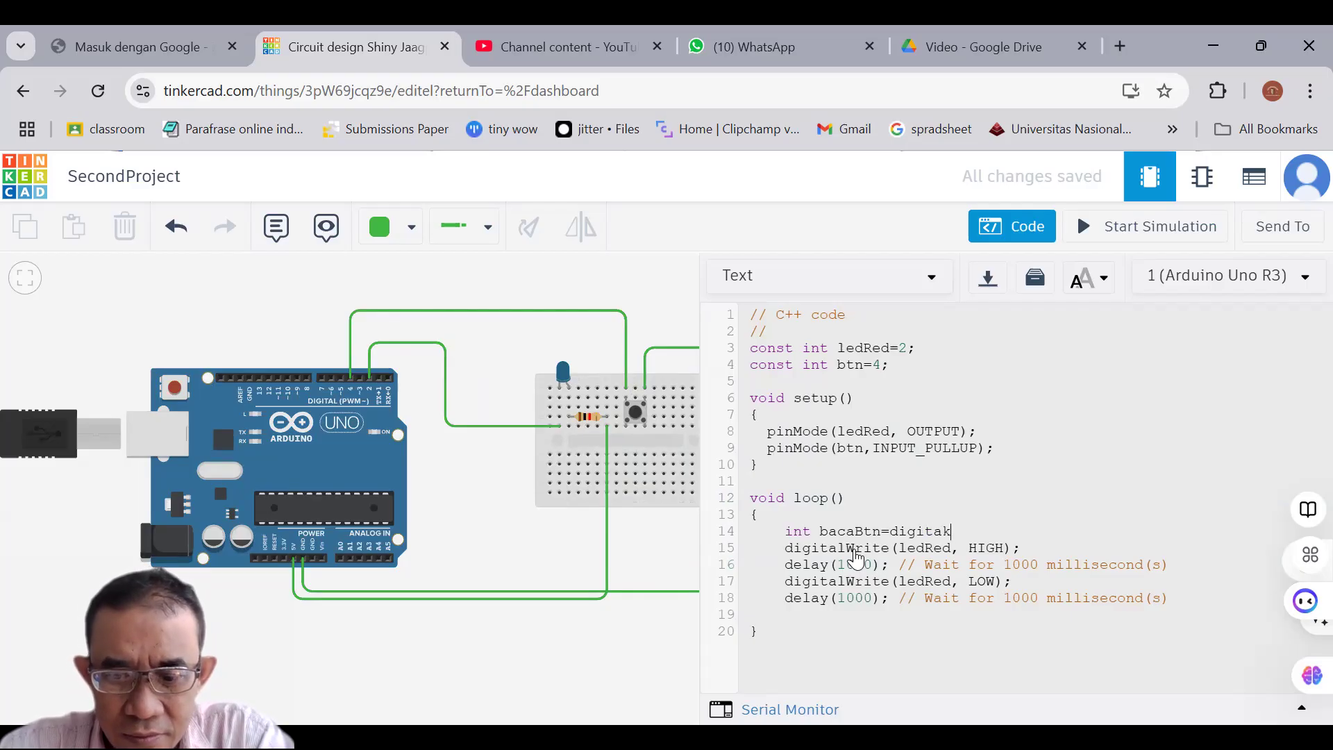
{"action": "key", "text": "BackSpace"}
{"action": "type", "text": "l"}
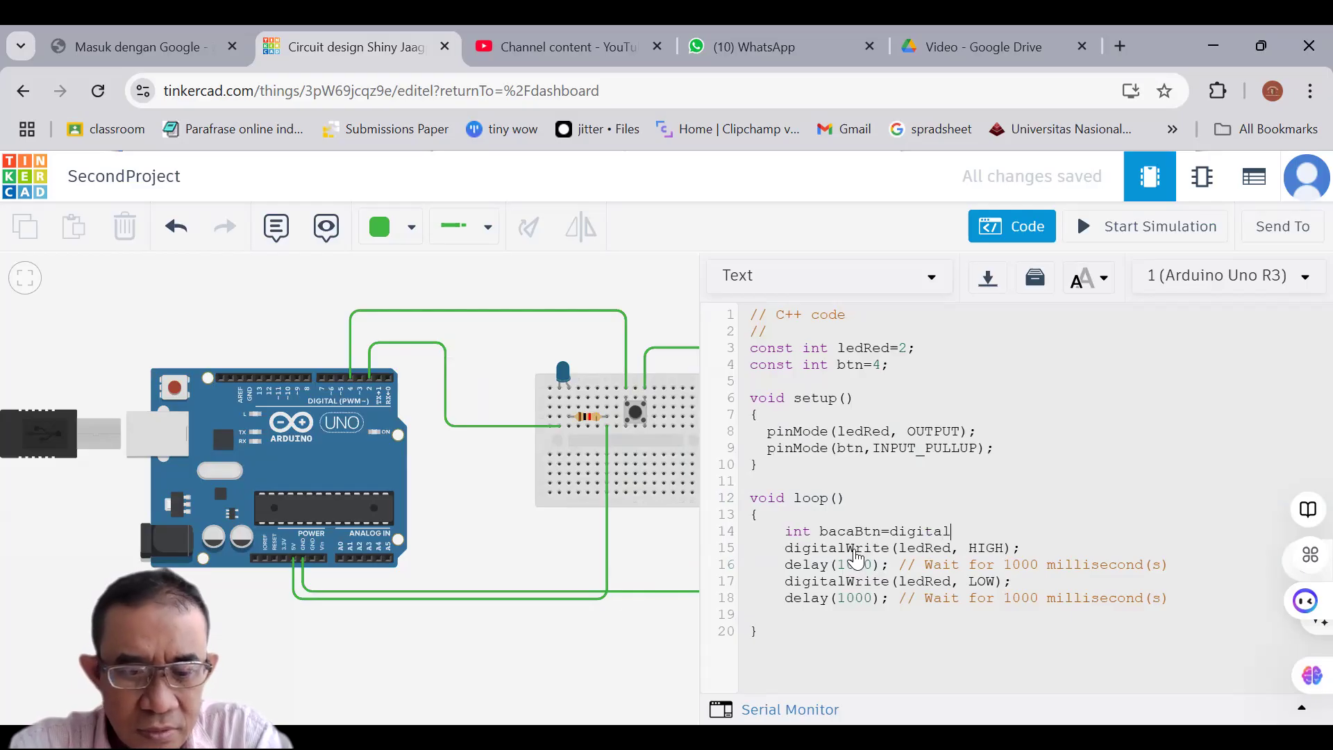
{"action": "type", "text": "Read(btn"}
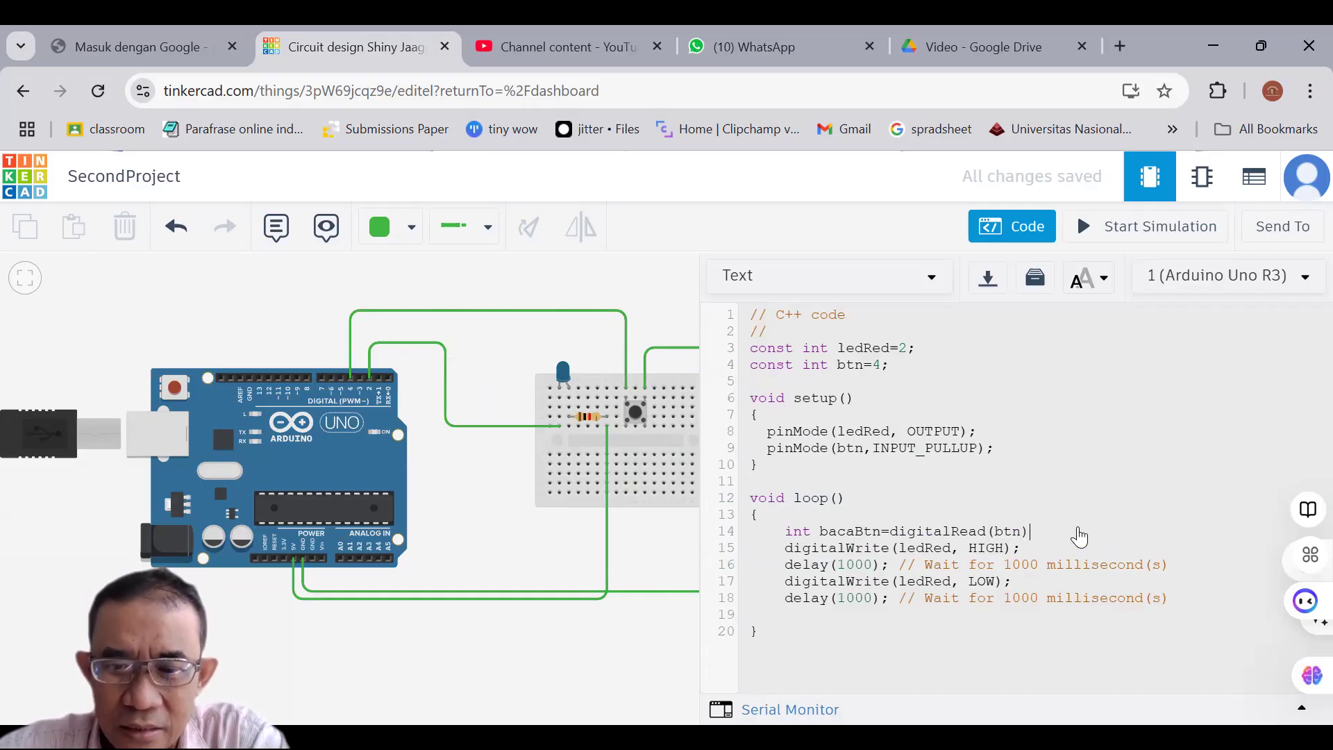
{"action": "key", "text": "Return"}
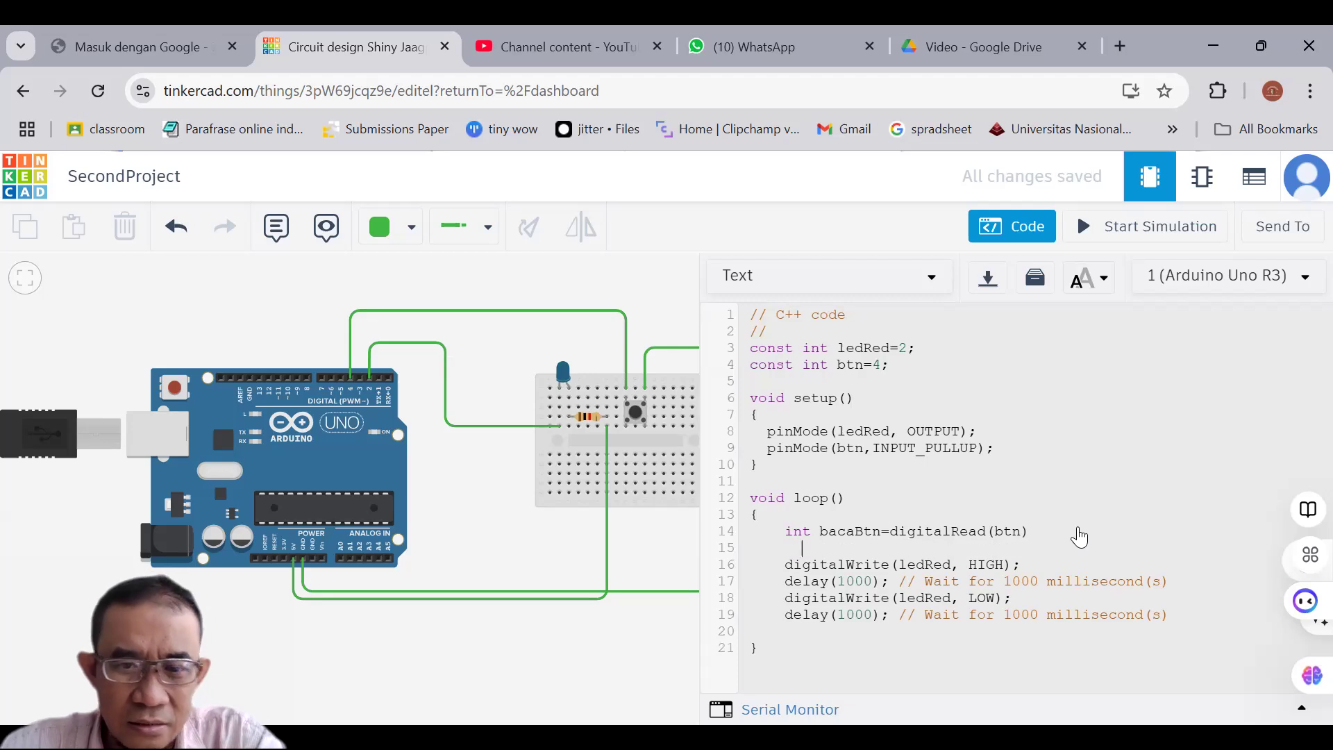
Open the condition "if (bacaBtn==LOW) {" above the first digitalWrite line in loop
{"action": "key", "text": "Down"}
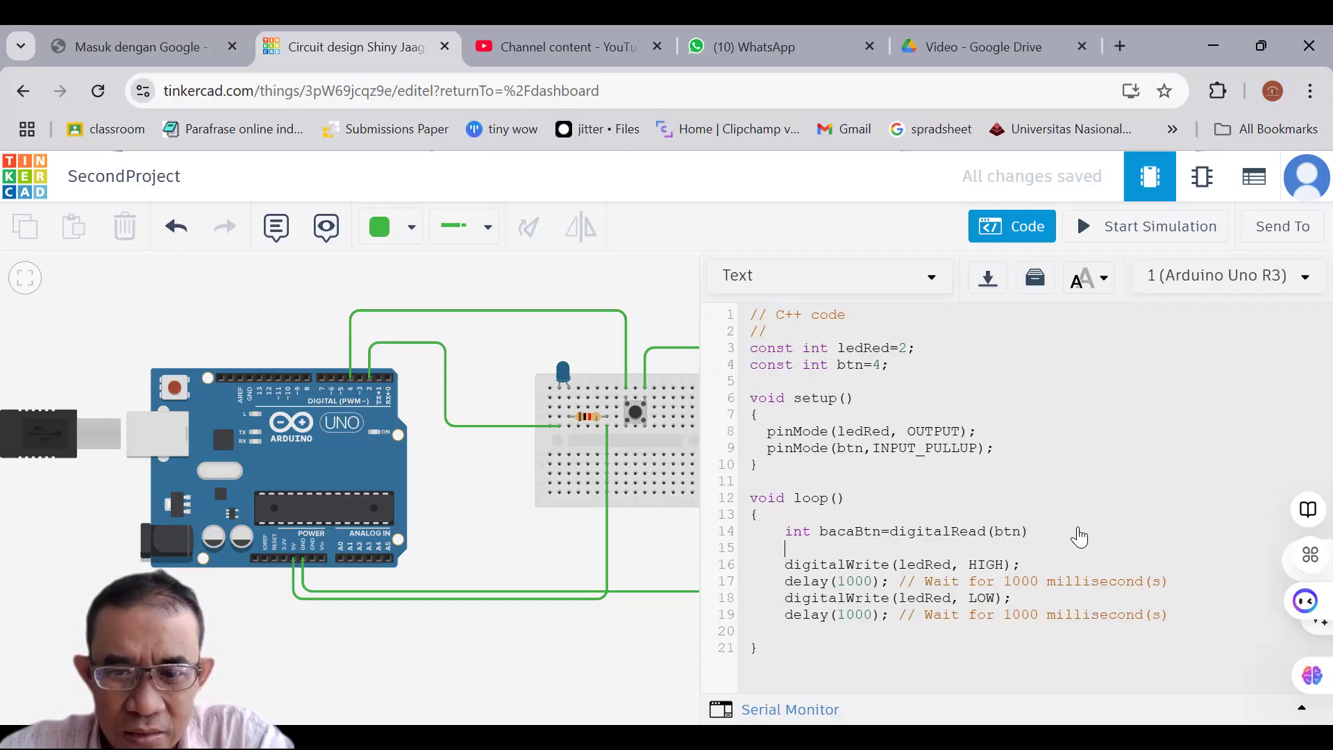
{"action": "type", "text": "if"}
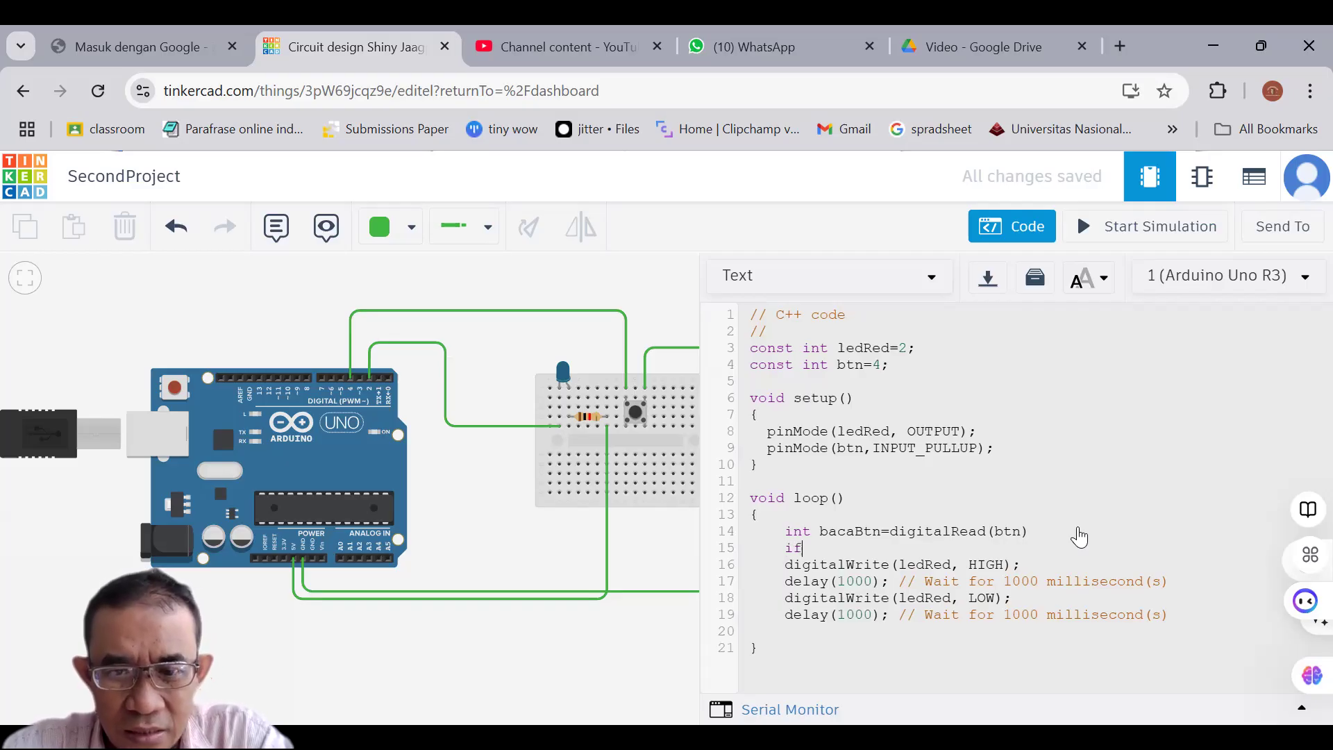
{"action": "type", "text": " (bacaB"}
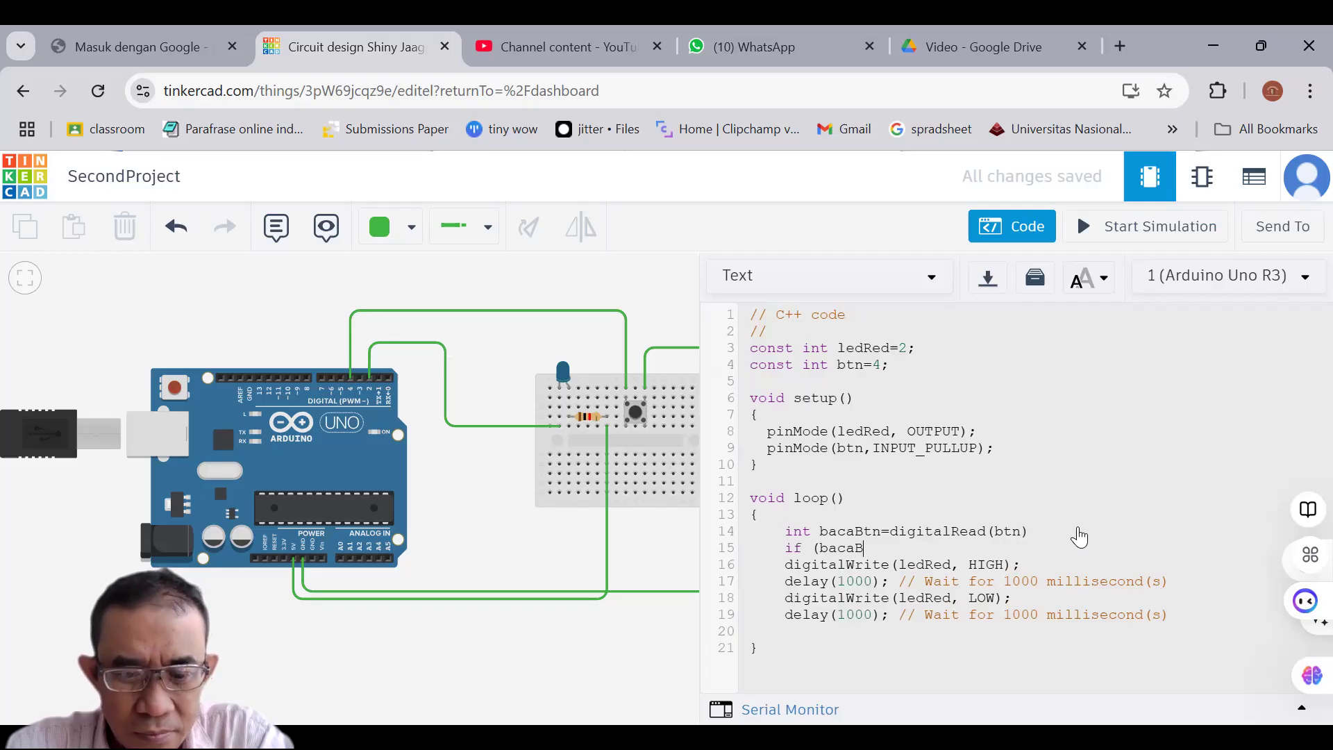
{"action": "type", "text": "tn=="}
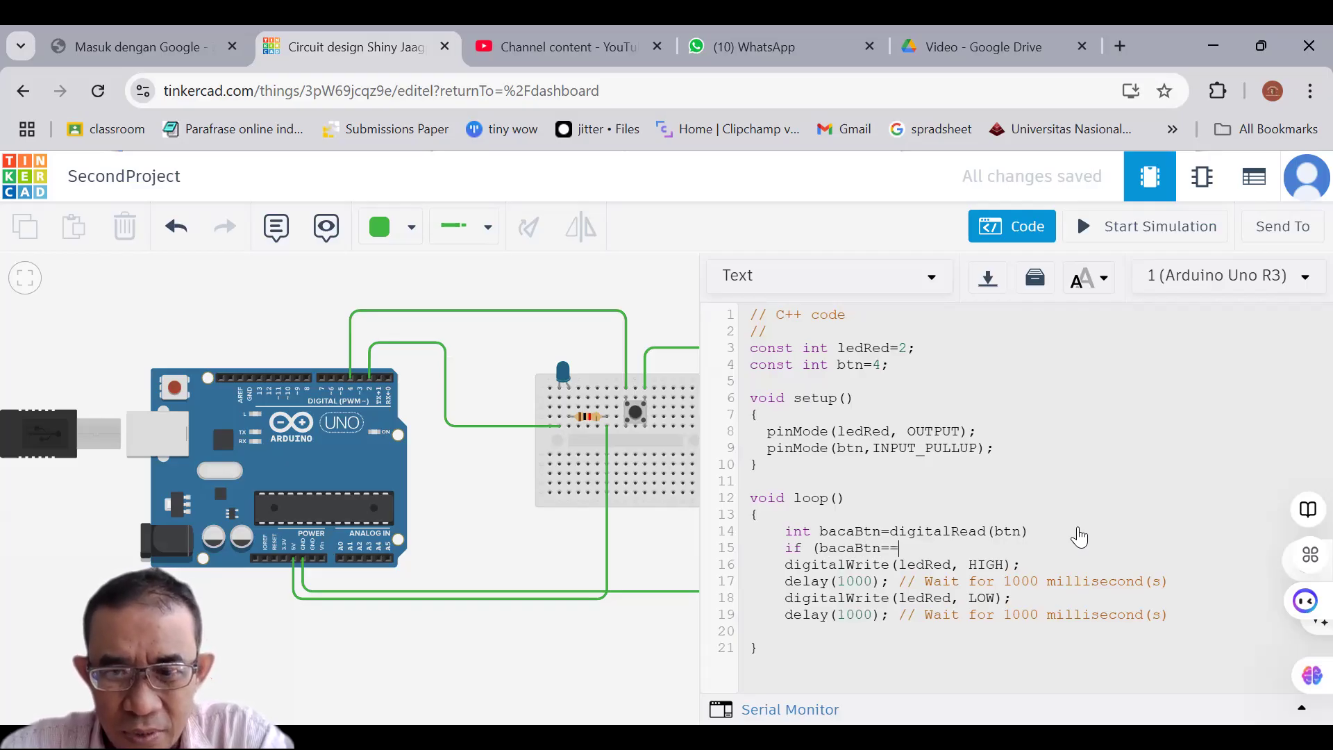
{"action": "type", "text": "LOW)"}
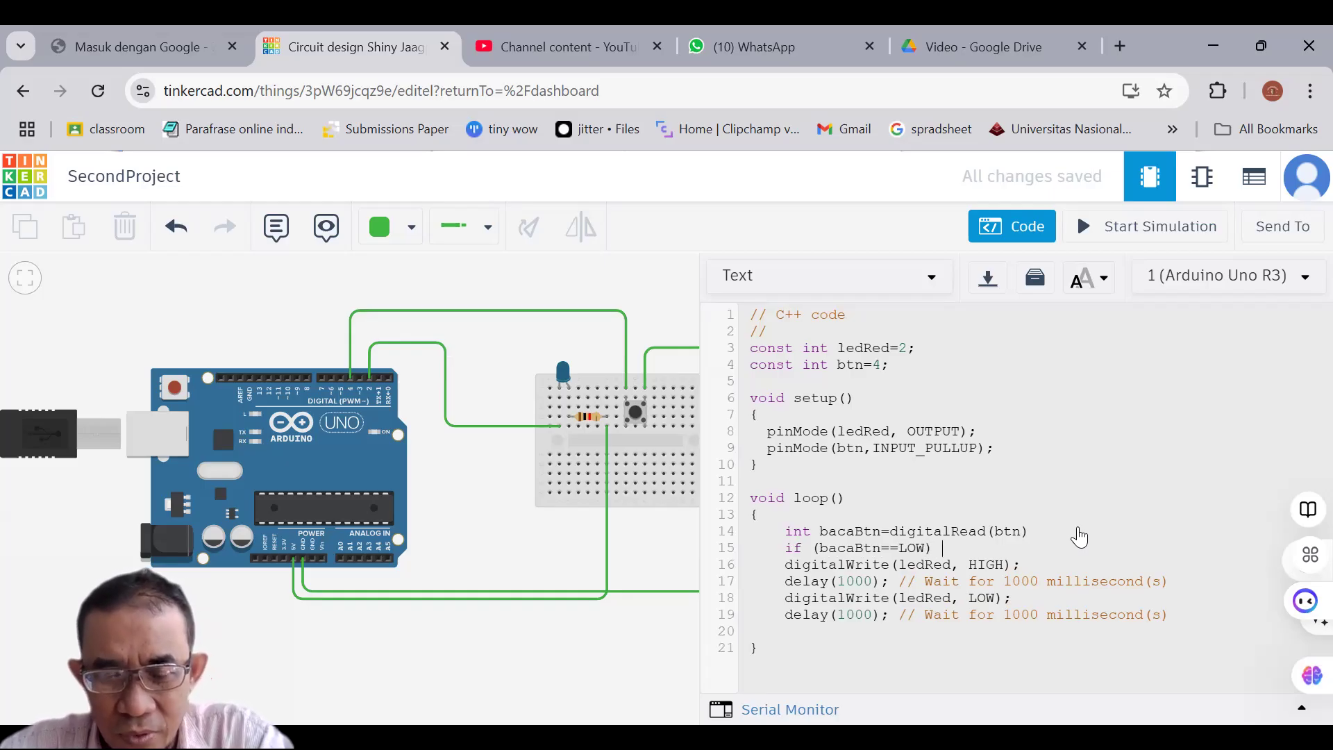
{"action": "type", "text": "{"}
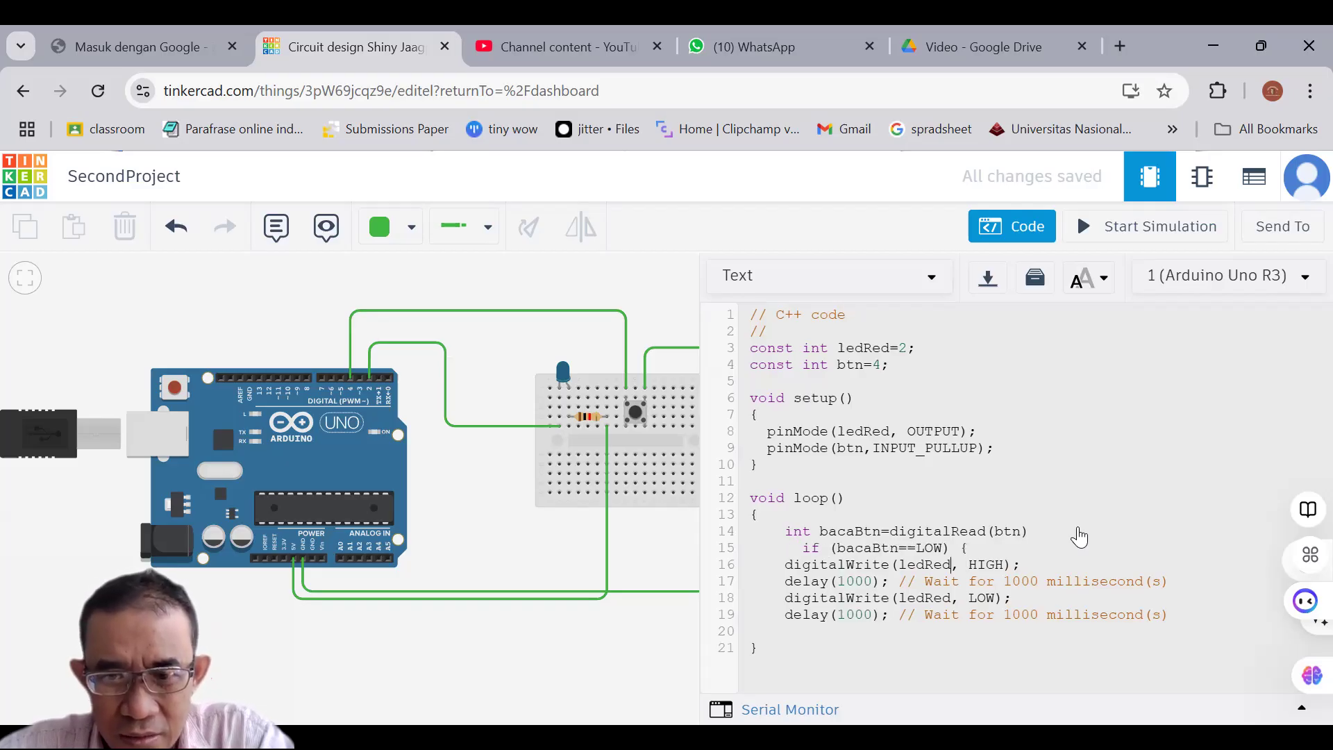
Indent the two digitalWrite and two delay lines under the if condition, and close the block with an indented brace
{"action": "key", "text": "Tab"}
{"action": "key", "text": "Tab"}
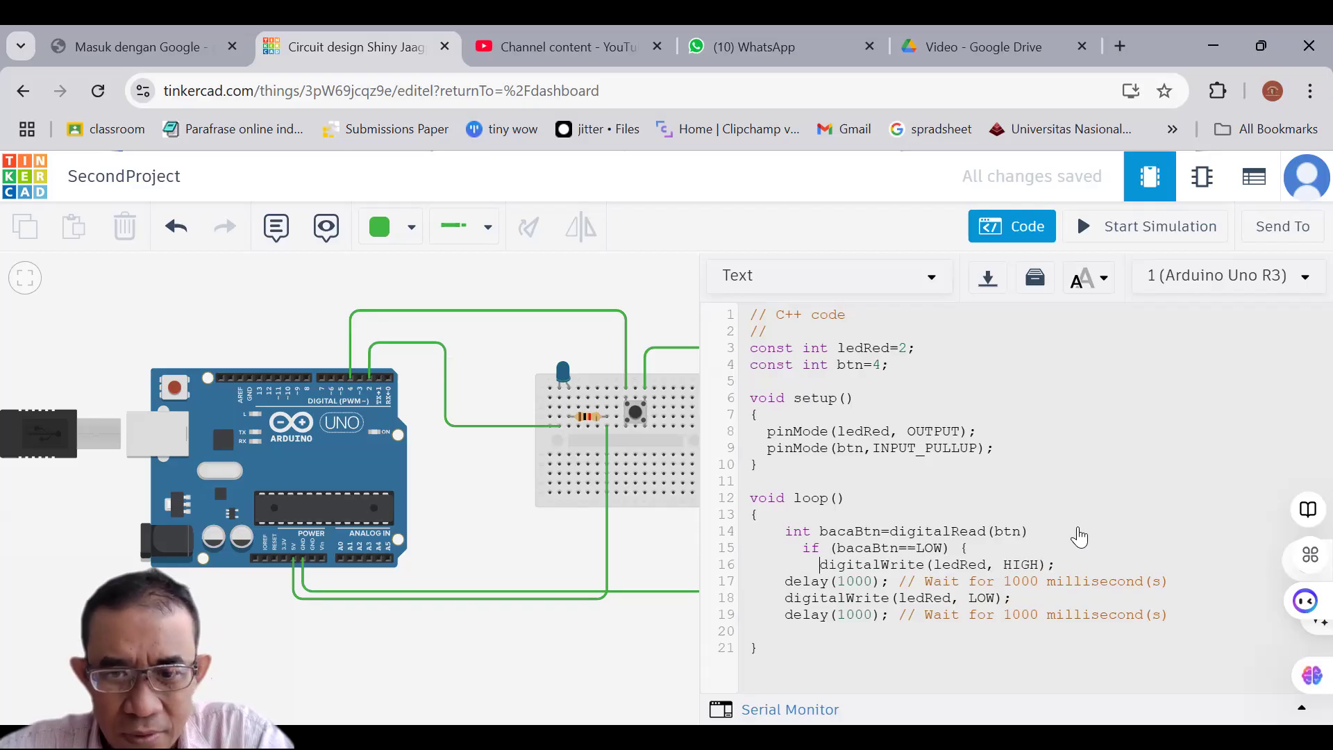
{"action": "key", "text": "Down"}
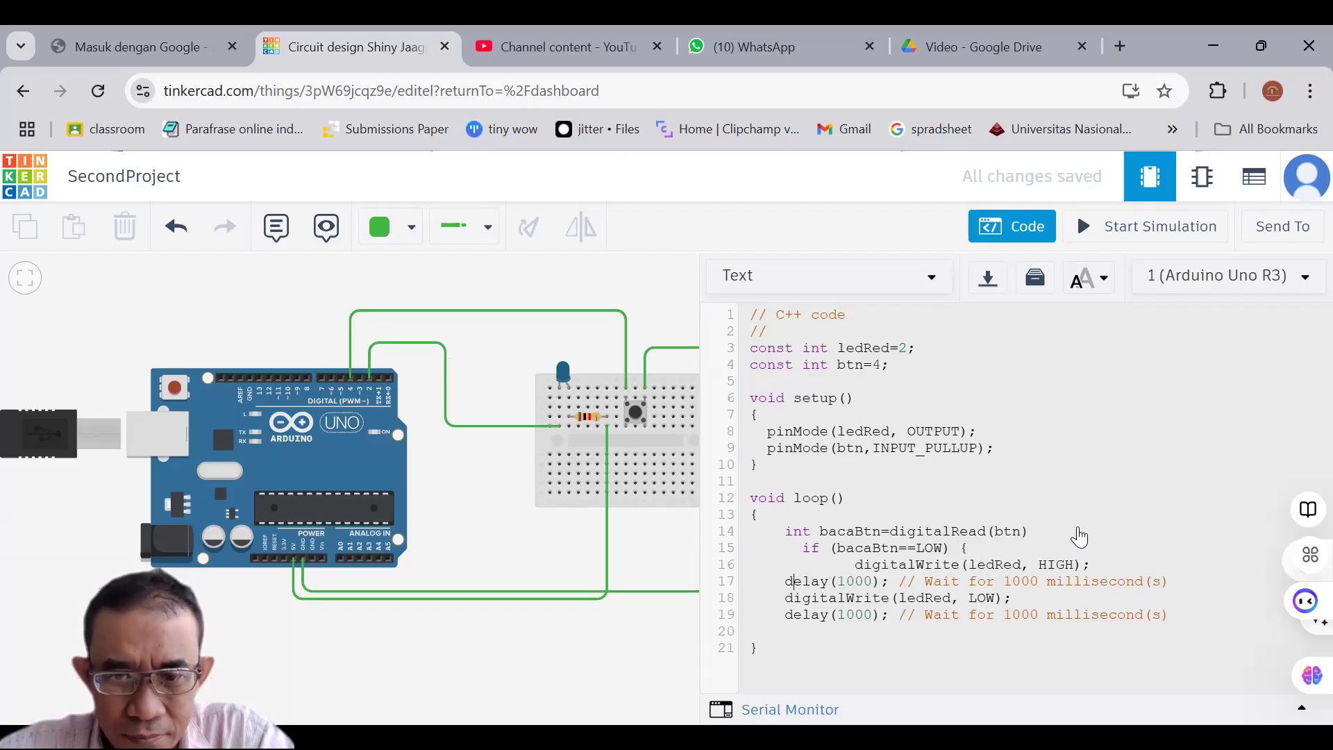
{"action": "key", "text": "Tab"}
{"action": "key", "text": "Tab"}
{"action": "key", "text": "Down"}
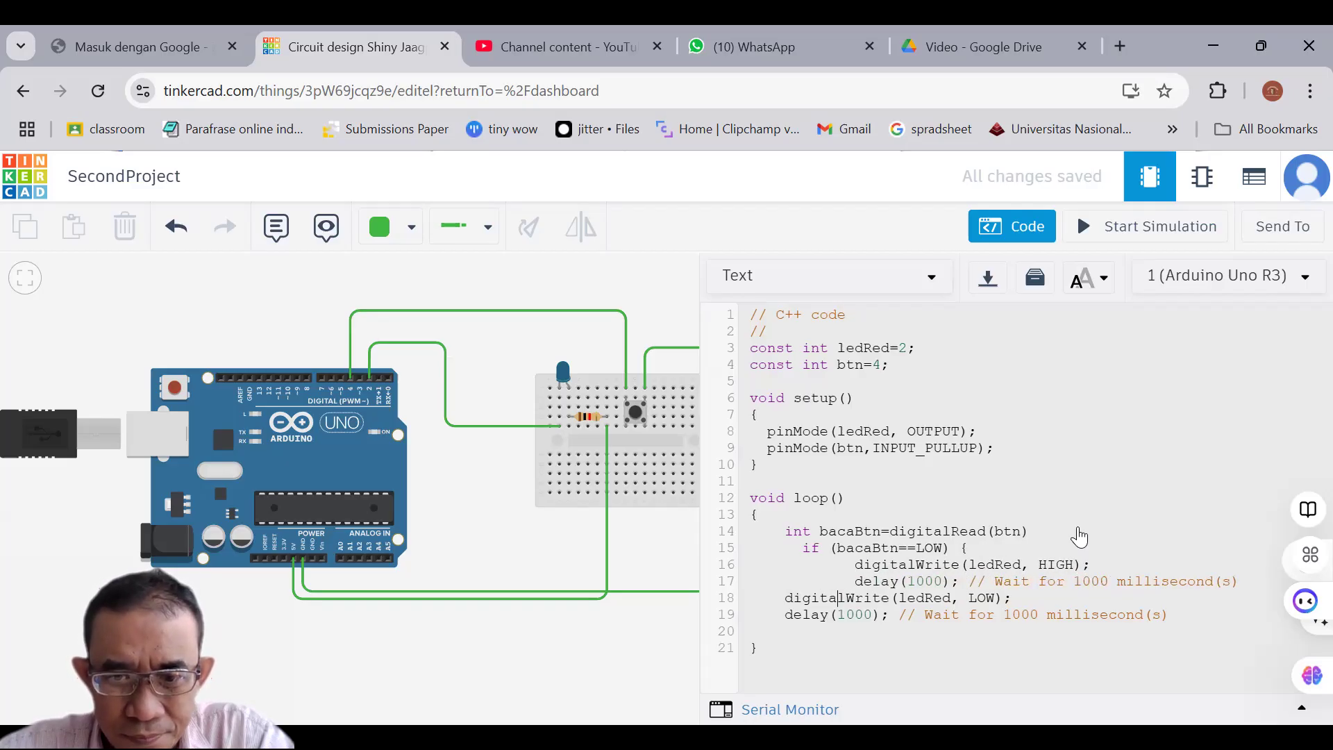
{"action": "key", "text": "Tab"}
{"action": "key", "text": "Tab"}
{"action": "key", "text": "Down"}
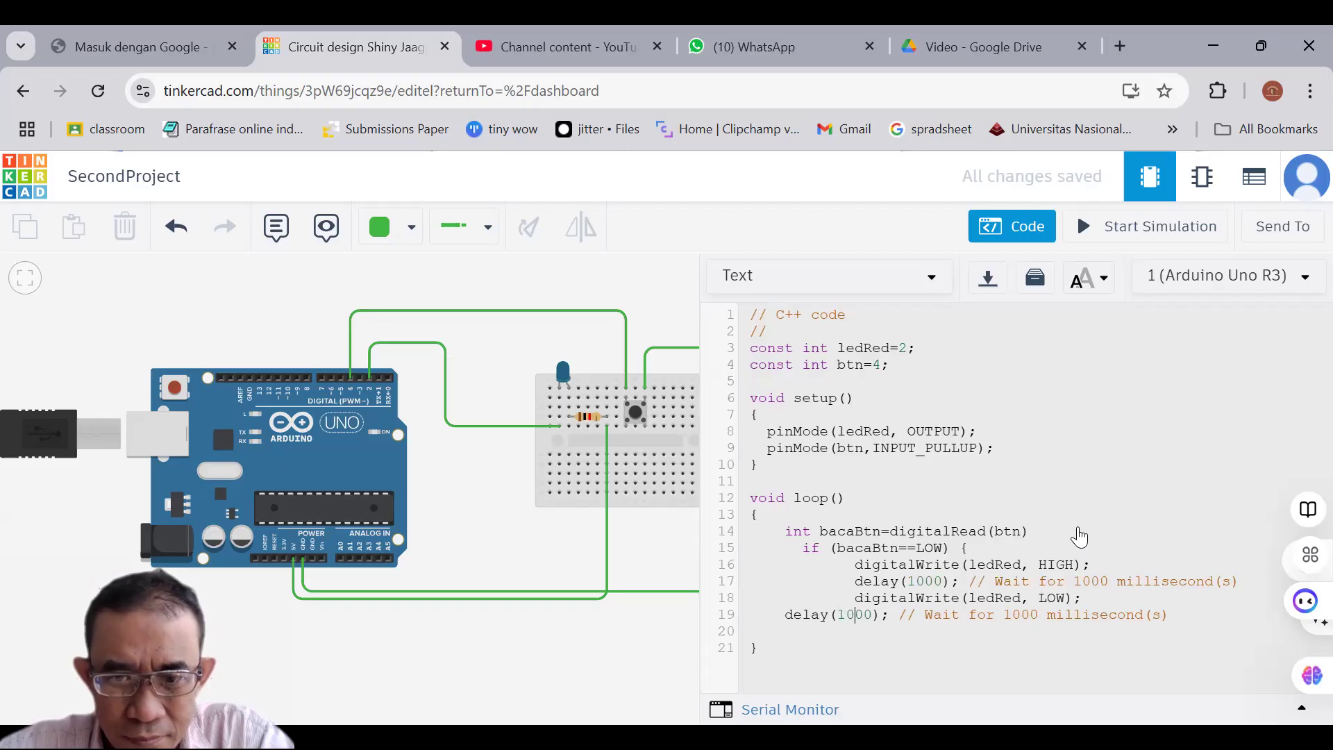
{"action": "key", "text": "Tab"}
{"action": "key", "text": "Tab"}
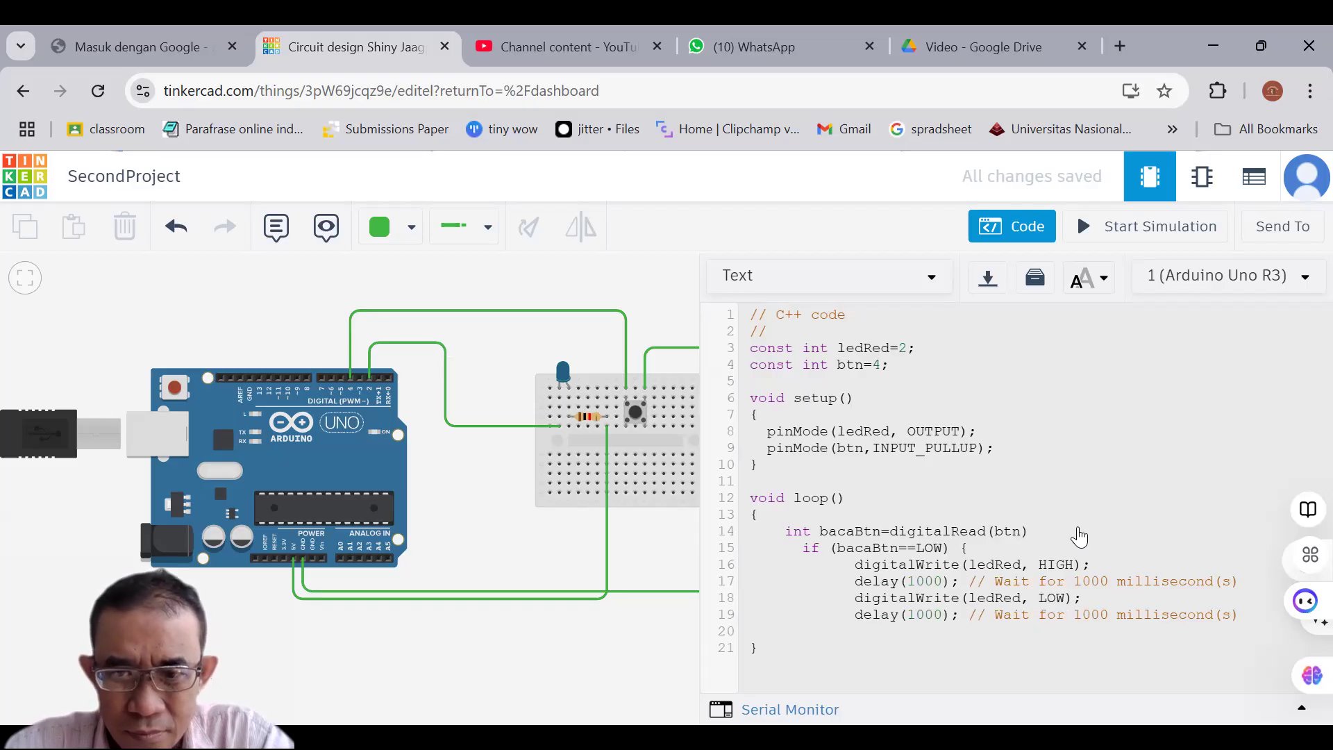
{"action": "key", "text": "Tab"}
{"action": "key", "text": "Tab"}
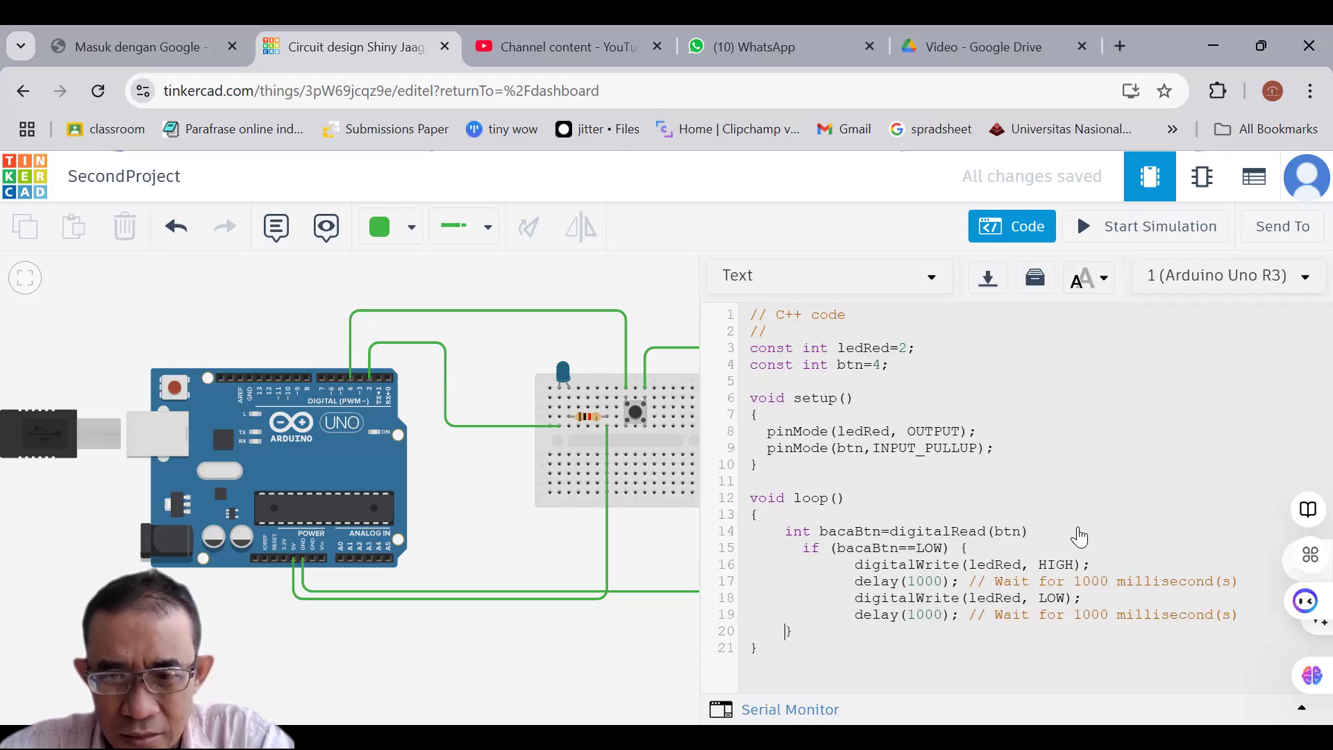
{"action": "key", "text": "shift+Right"}
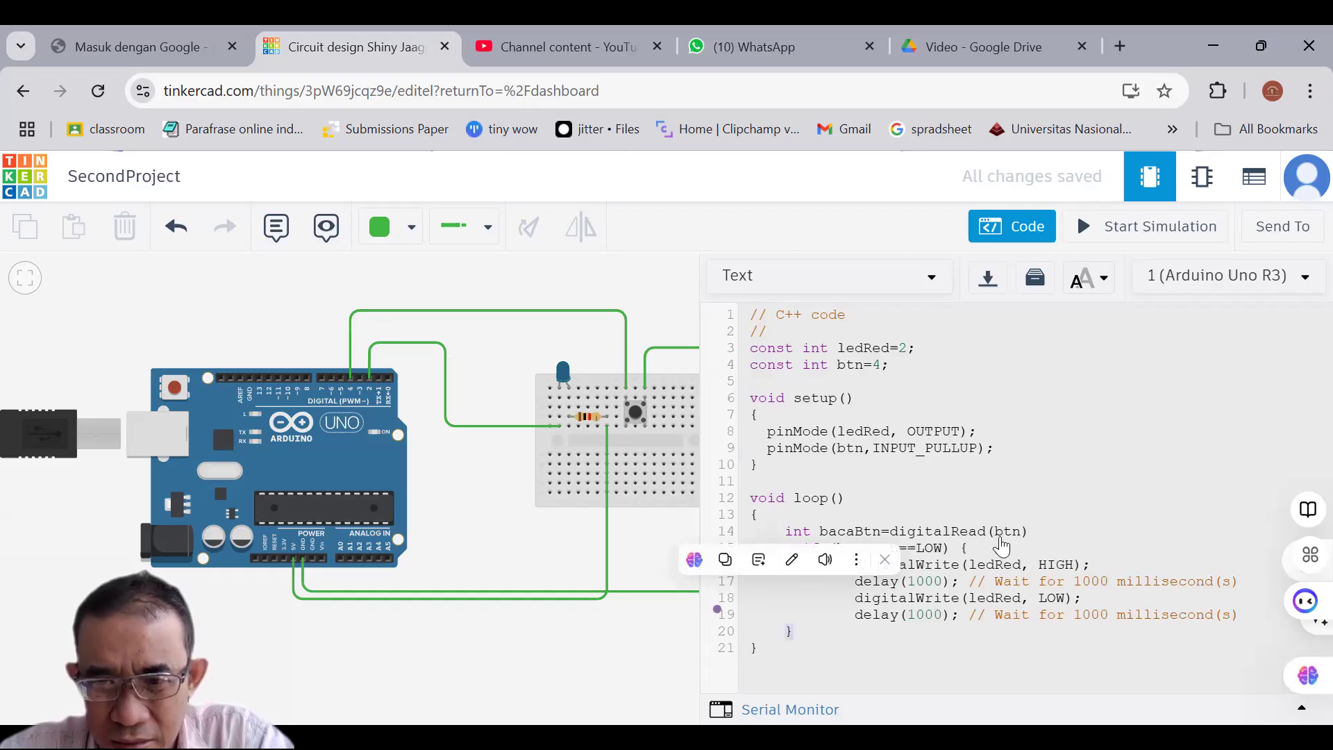
{"action": "left_click_drag", "start_coordinate": [978, 549], "coordinate": [957, 553]}
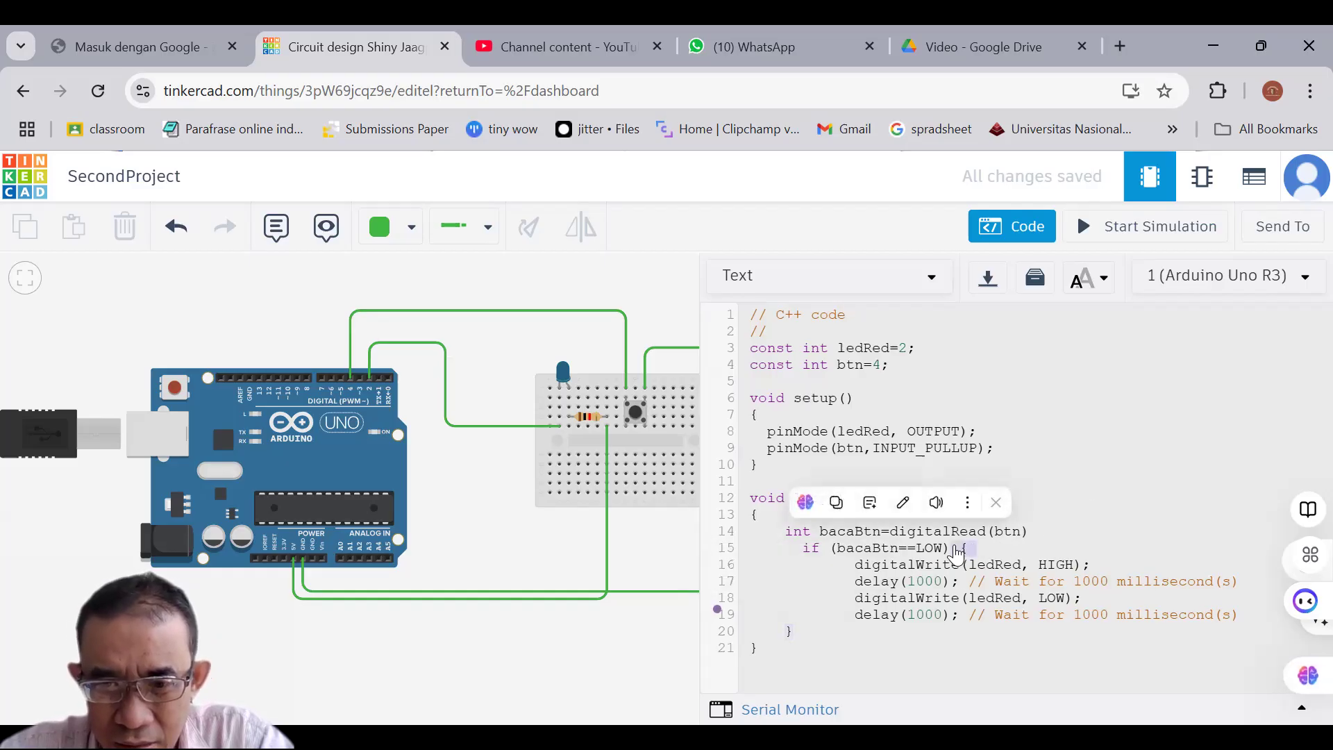
{"action": "left_click", "coordinate": [798, 649]}
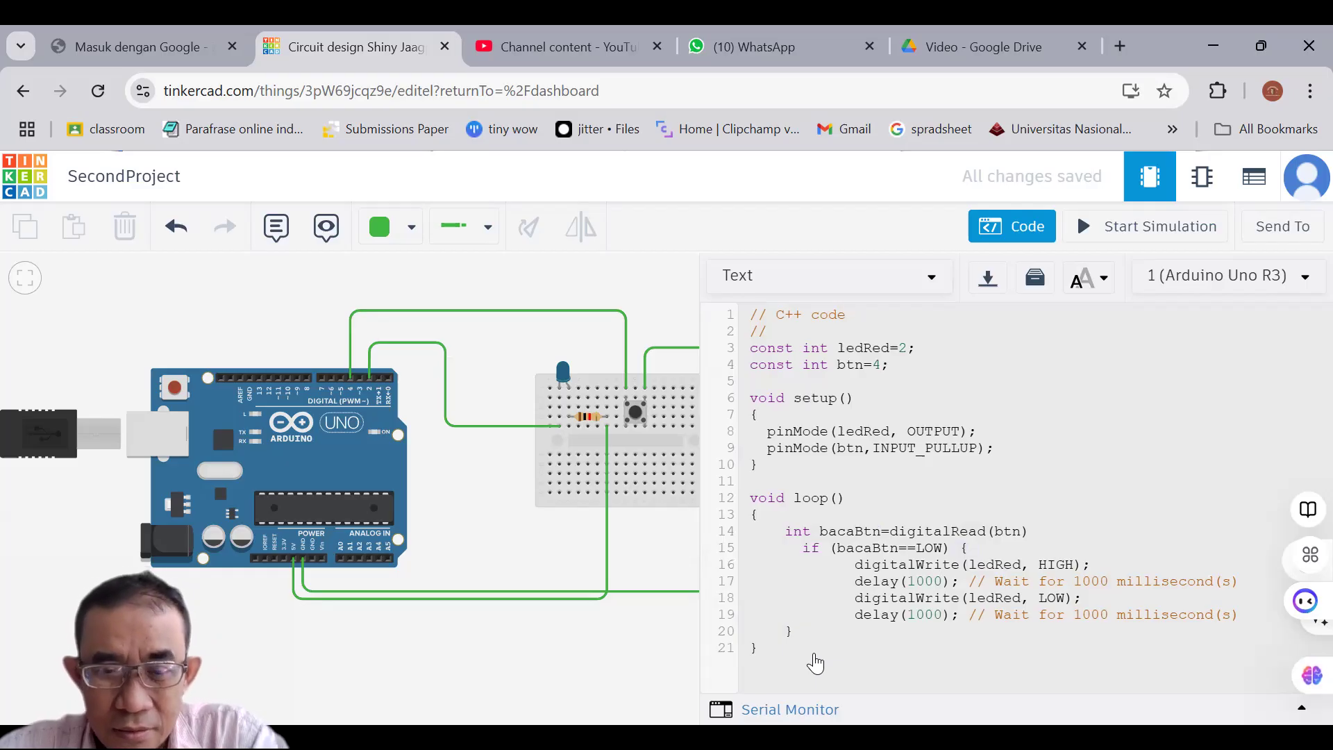
Copy the statement "digitalWrite(ledRed, LOW);" from the if block onto a new line after the block's closing brace
{"action": "left_click", "coordinate": [842, 633]}
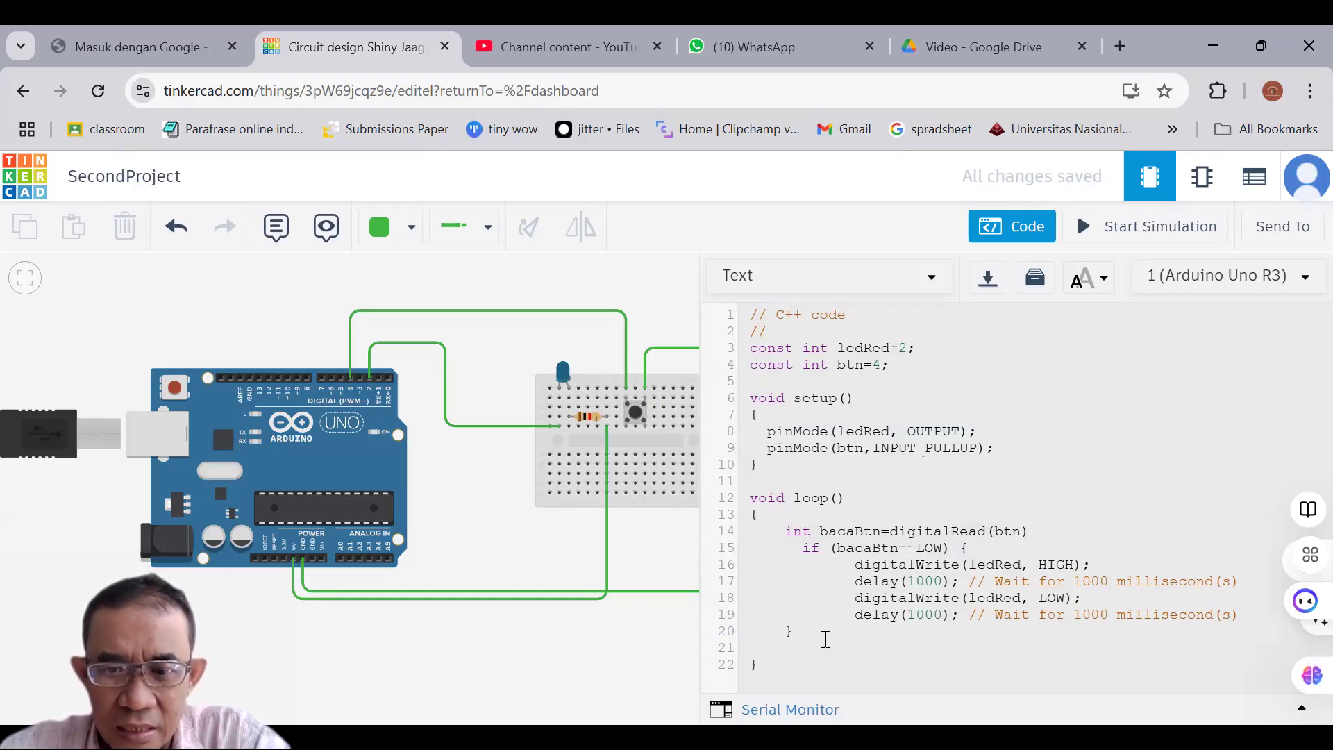
{"action": "key", "text": "Up"}
{"action": "key", "text": "Up"}
{"action": "key", "text": "Up"}
{"action": "key", "text": "shift+Right"}
{"action": "key", "text": "shift+Right"}
{"action": "key", "text": "shift+Right"}
{"action": "key", "text": "shift+Right"}
{"action": "key", "text": "shift+Right"}
{"action": "key", "text": "shift+Right"}
{"action": "key", "text": "shift+Right"}
{"action": "key", "text": "shift+Right"}
{"action": "key", "text": "shift+Right"}
{"action": "key", "text": "shift+Right"}
{"action": "key", "text": "shift+Right"}
{"action": "key", "text": "shift+Right"}
{"action": "key", "text": "shift+Right"}
{"action": "key", "text": "shift+Right"}
{"action": "key", "text": "shift+Right"}
{"action": "key", "text": "shift+Right"}
{"action": "key", "text": "shift+Right"}
{"action": "key", "text": "shift+Right"}
{"action": "key", "text": "shift+Right"}
{"action": "key", "text": "shift+Right"}
{"action": "key", "text": "shift+Right"}
{"action": "key", "text": "shift+Right"}
{"action": "key", "text": "shift+Right"}
{"action": "key", "text": "shift+Right"}
{"action": "key", "text": "shift+Right"}
{"action": "key", "text": "shift+Right"}
{"action": "key", "text": "ctrl+c"}
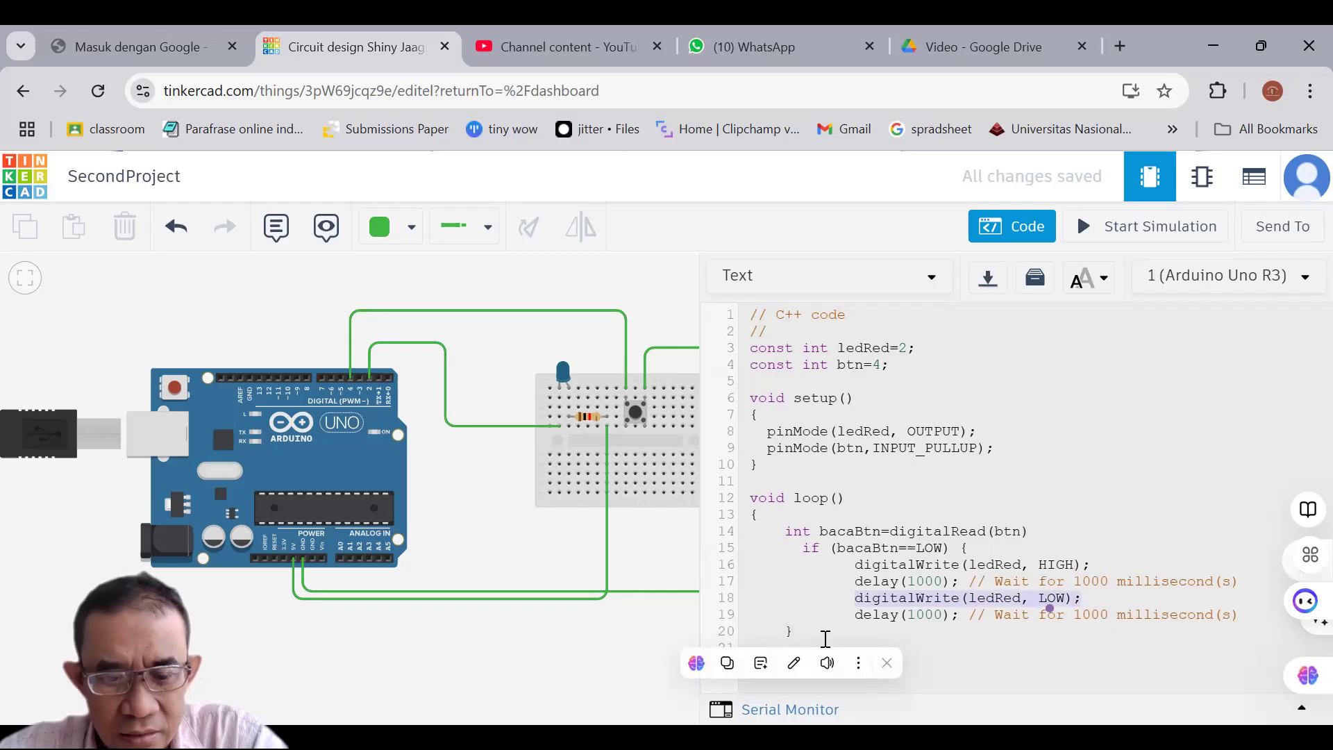
{"action": "left_click", "coordinate": [825, 639]}
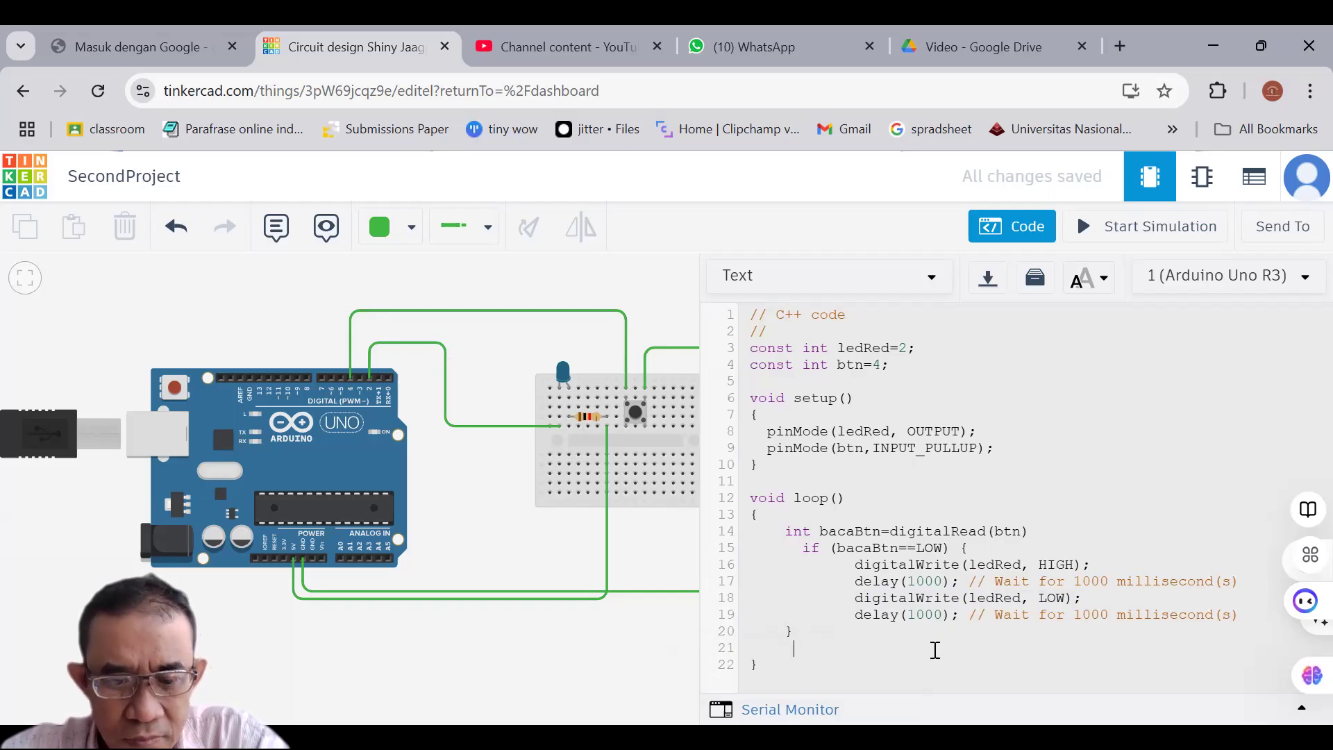
{"action": "key", "text": "ctrl+v"}
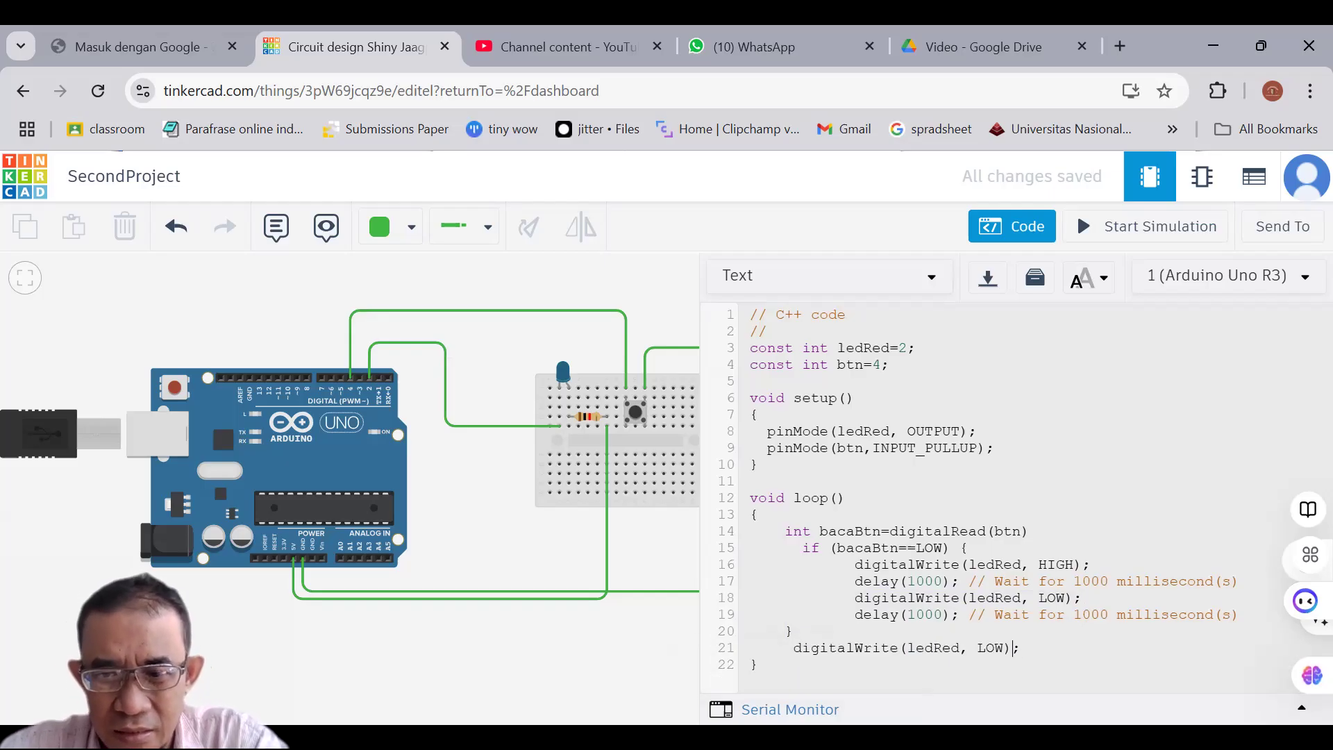
Set the output state in the digitalWrite line below the if block to HIGH, giving "digitalWrite(ledRed, HIGH);"
{"action": "key", "text": "Left"}
{"action": "key", "text": "BackSpace"}
{"action": "key", "text": "BackSpace"}
{"action": "key", "text": "BackSpace"}
{"action": "type", "text": "HIGH"}
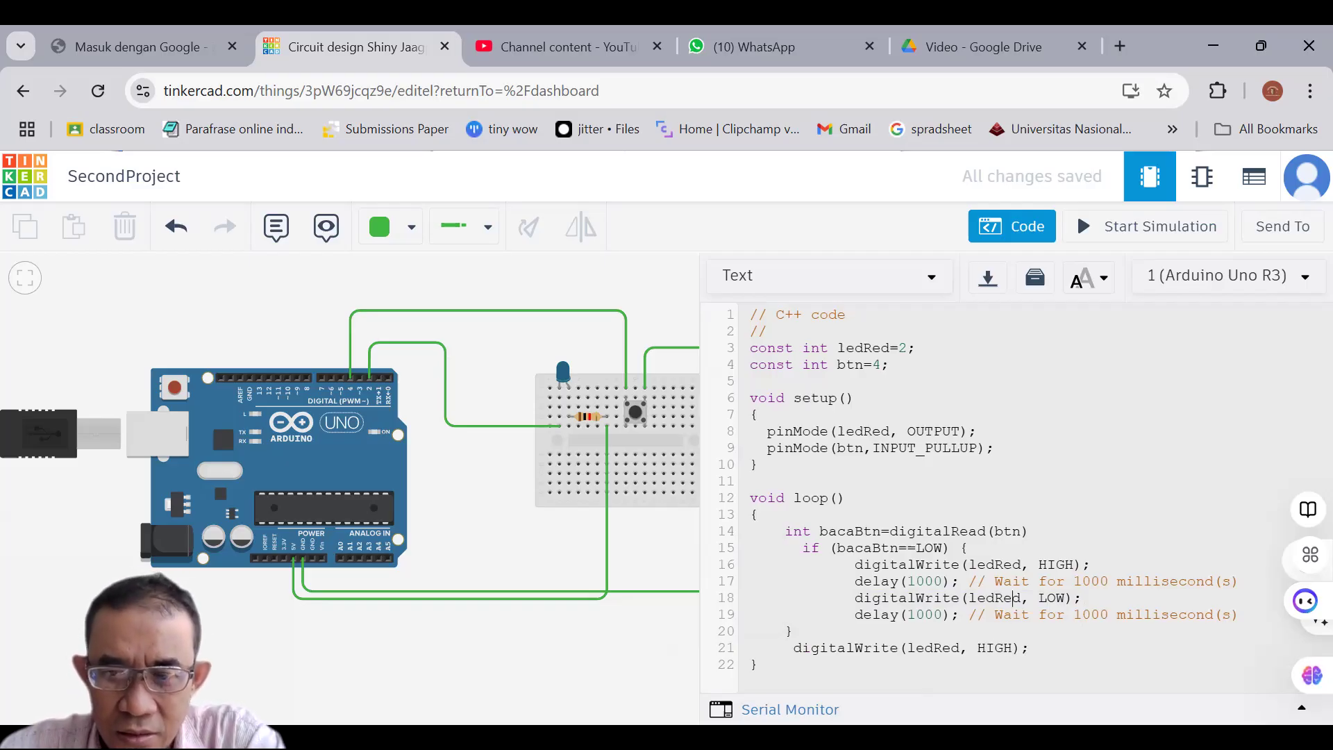
{"action": "left_click", "coordinate": [1013, 597]}
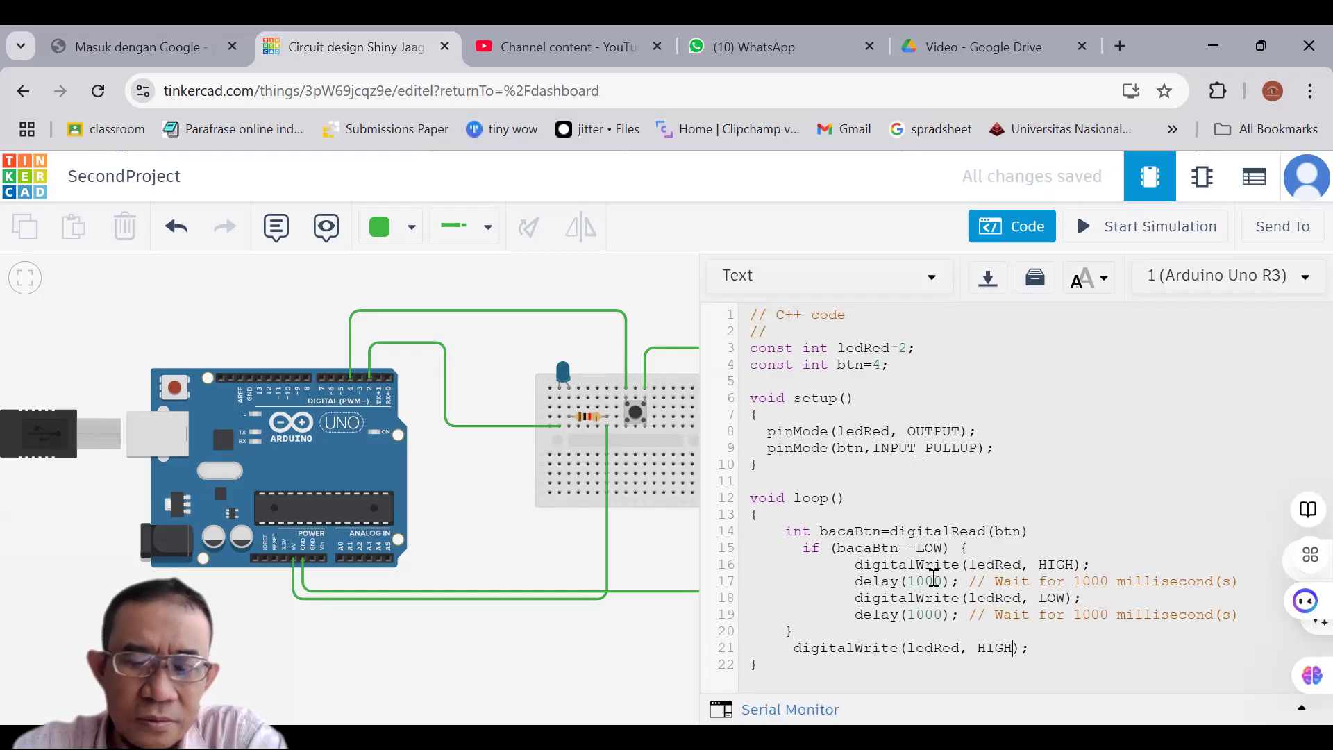
Try to start the simulation, add the missing semicolon after "int bacaBtn=digitalRead(btn)", and start the simulation again
{"action": "left_click", "coordinate": [1120, 228]}
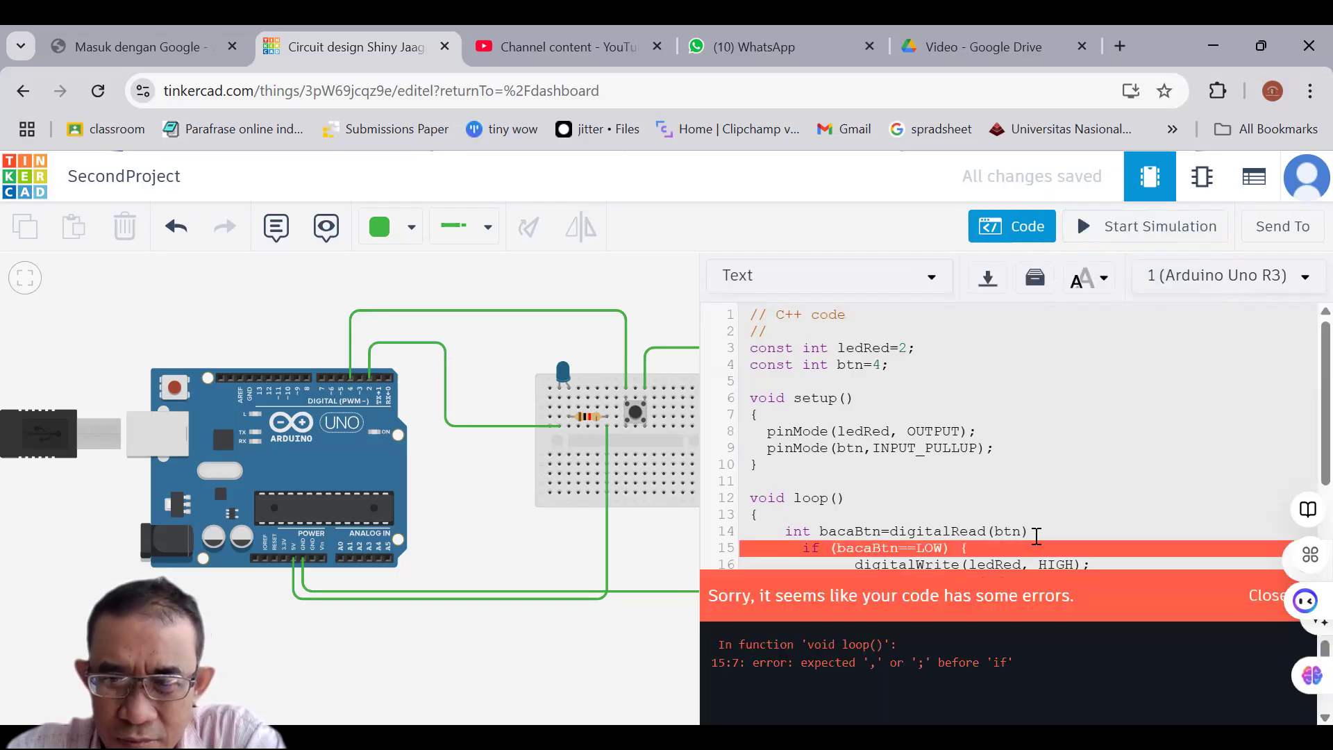
{"action": "left_click", "coordinate": [1048, 532]}
{"action": "type", "text": ";"}
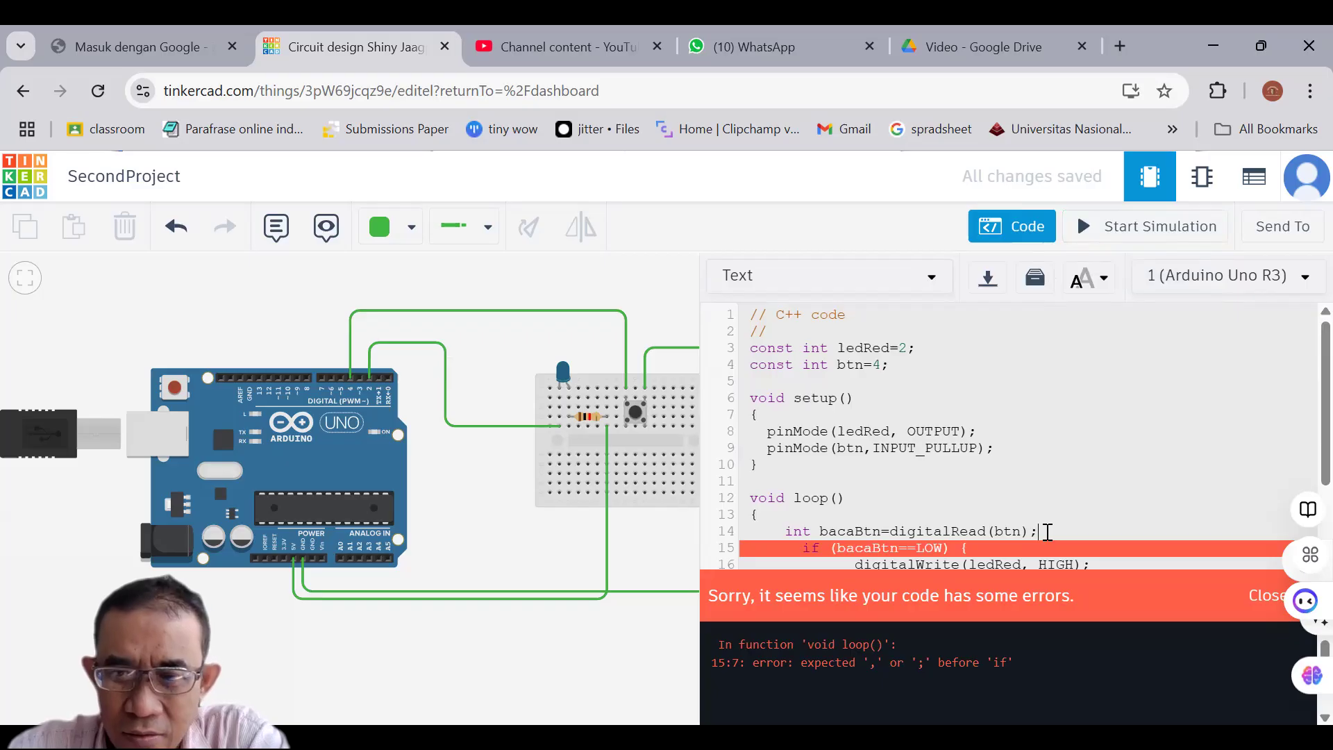
{"action": "left_click", "coordinate": [1156, 231]}
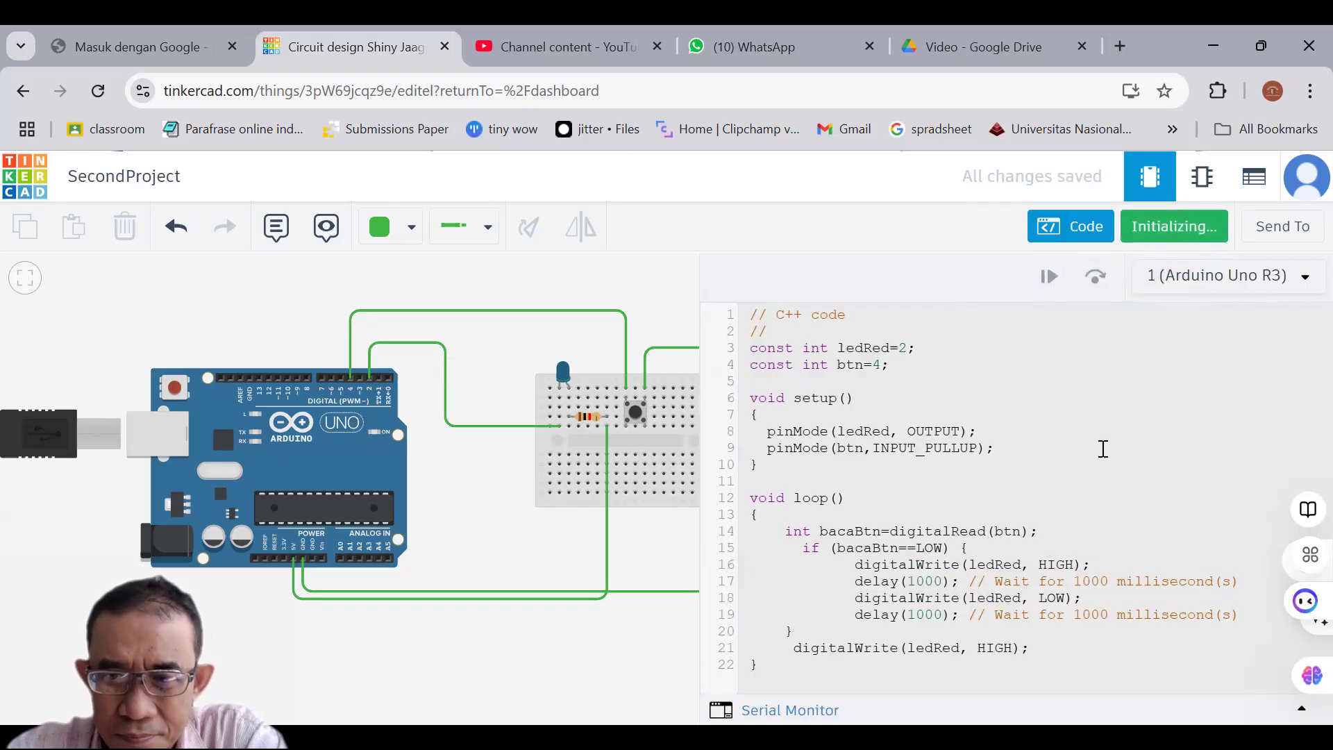